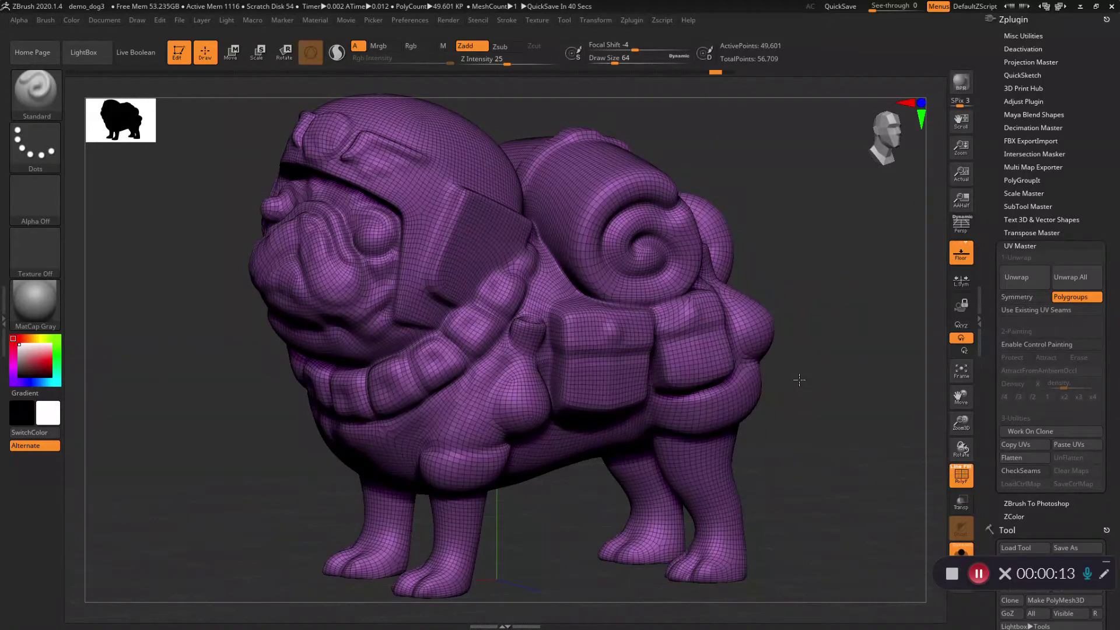
# Step: Paint a mask down the outer side of the near hind leg and turn it into a new polygroup
pyautogui.moveTo(799, 380); pyautogui.dragTo(797, 377)
pyautogui.press('ctrl')
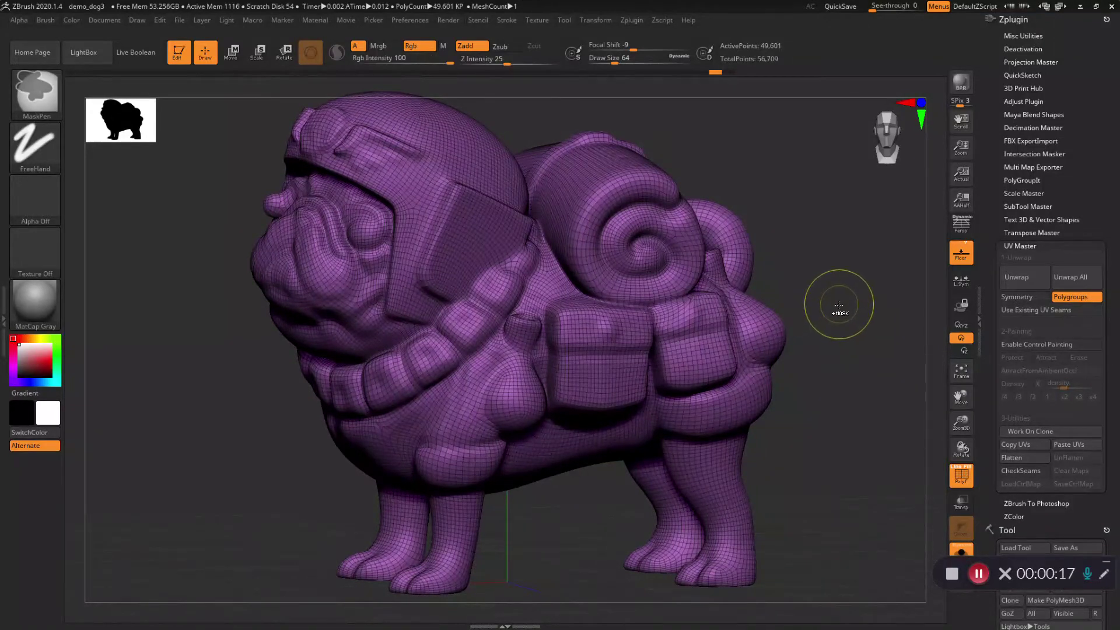
pyautogui.moveTo(839, 305)
pyautogui.keyDown('ctrl'); pyautogui.mouseDown(button='right')
pyautogui.moveTo(840, 337)
pyautogui.moveTo(855, 351)
pyautogui.mouseUp(button='right'); pyautogui.keyUp('ctrl')
pyautogui.keyDown('alt'); pyautogui.moveTo(870, 418); pyautogui.dragTo(764, 315, button='right'); pyautogui.keyUp('alt')
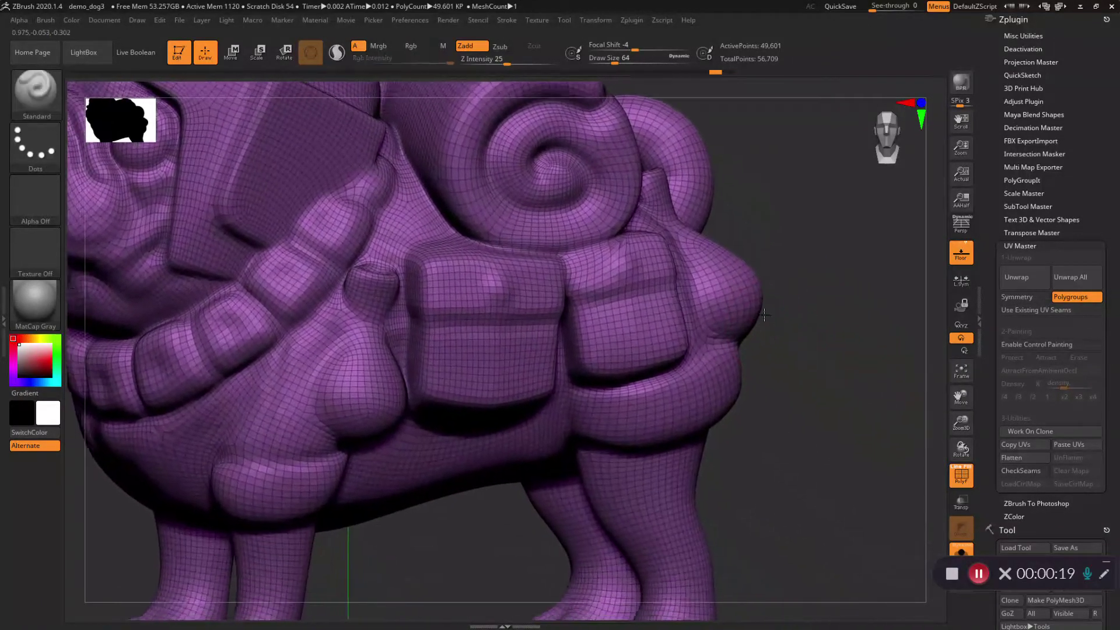
pyautogui.moveTo(764, 315)
pyautogui.mouseDown()
pyautogui.moveTo(776, 381)
pyautogui.moveTo(751, 350)
pyautogui.mouseUp()
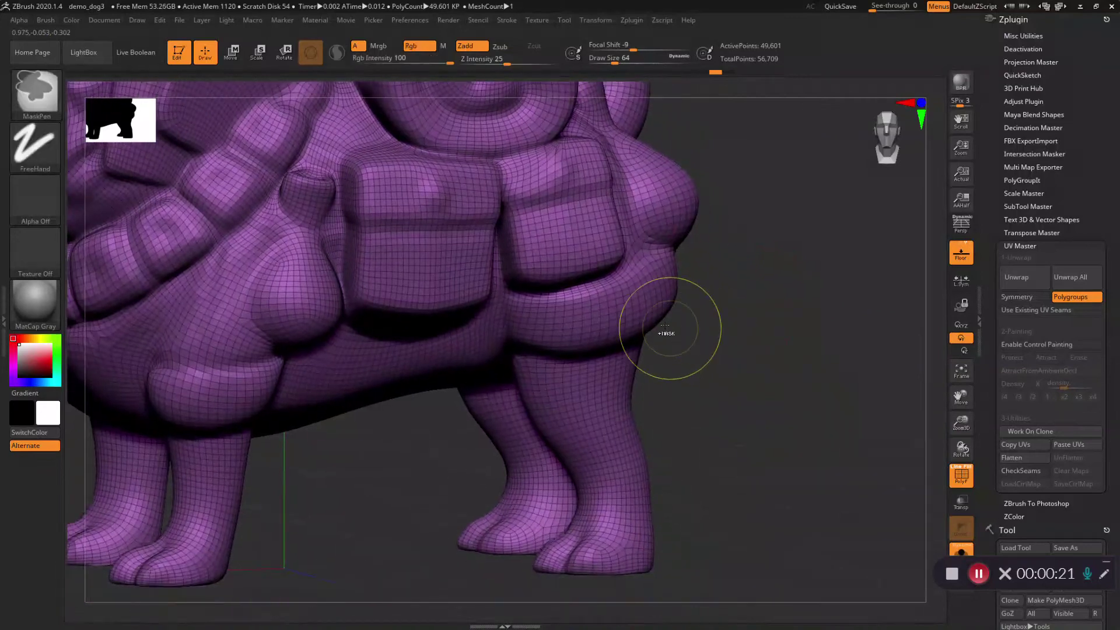
pyautogui.moveTo(606, 316)
pyautogui.keyDown('ctrl'); pyautogui.mouseDown()
pyautogui.moveTo(590, 367)
pyautogui.moveTo(600, 483)
pyautogui.mouseUp(); pyautogui.keyUp('ctrl')
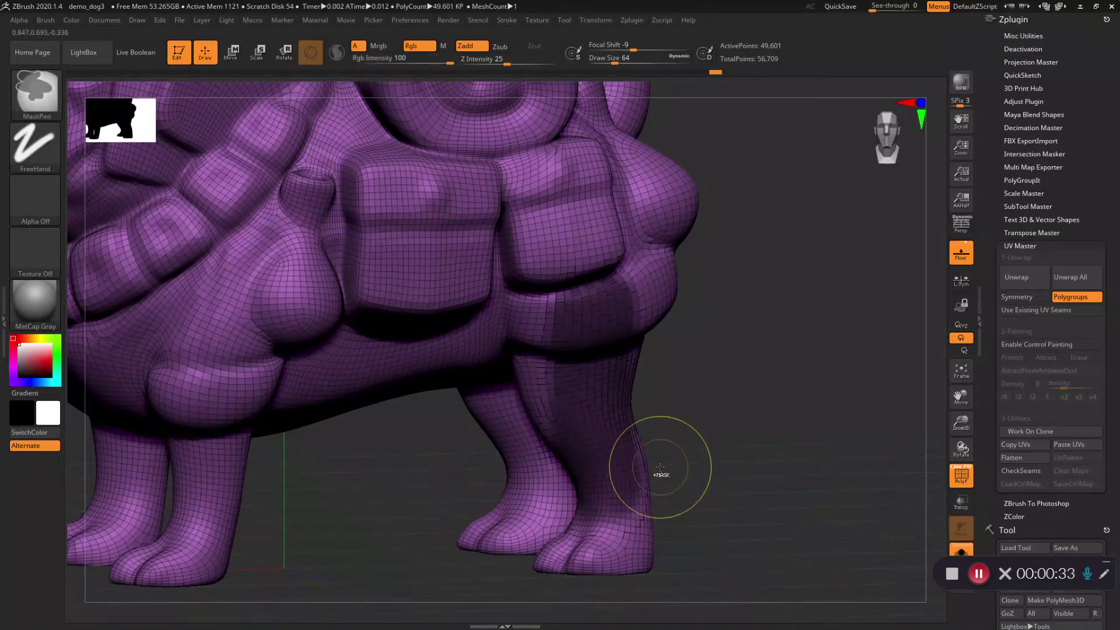
pyautogui.hotkey('ctrl', 'w')
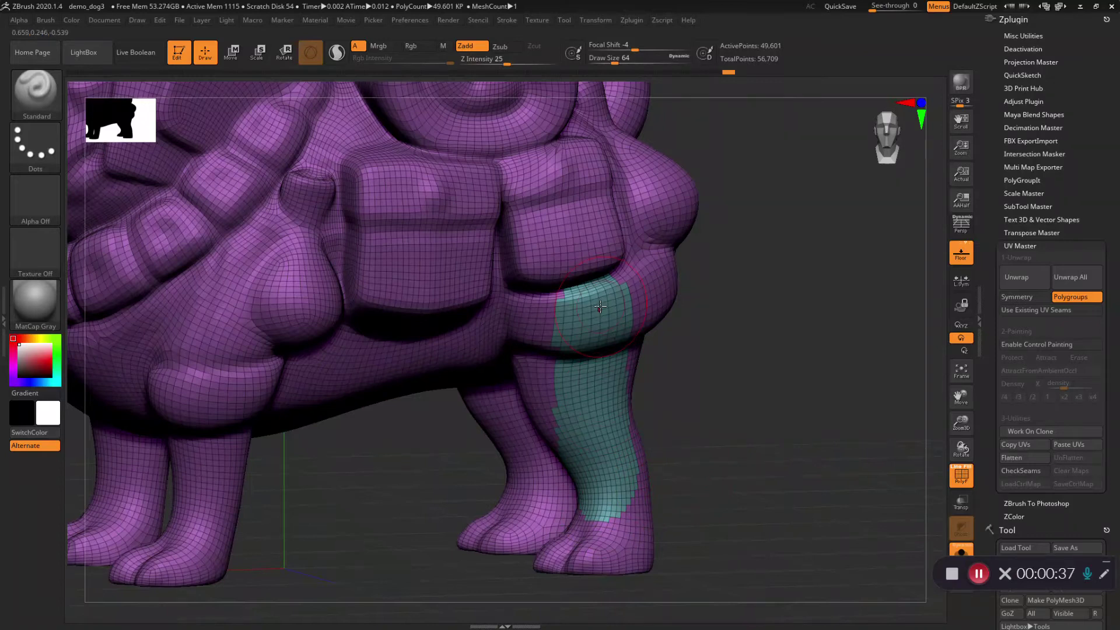
# Step: Undo the hind-leg polygroup and clear the mask from the mesh
pyautogui.press('ctrl')
pyautogui.hotkey('ctrl', 'z')
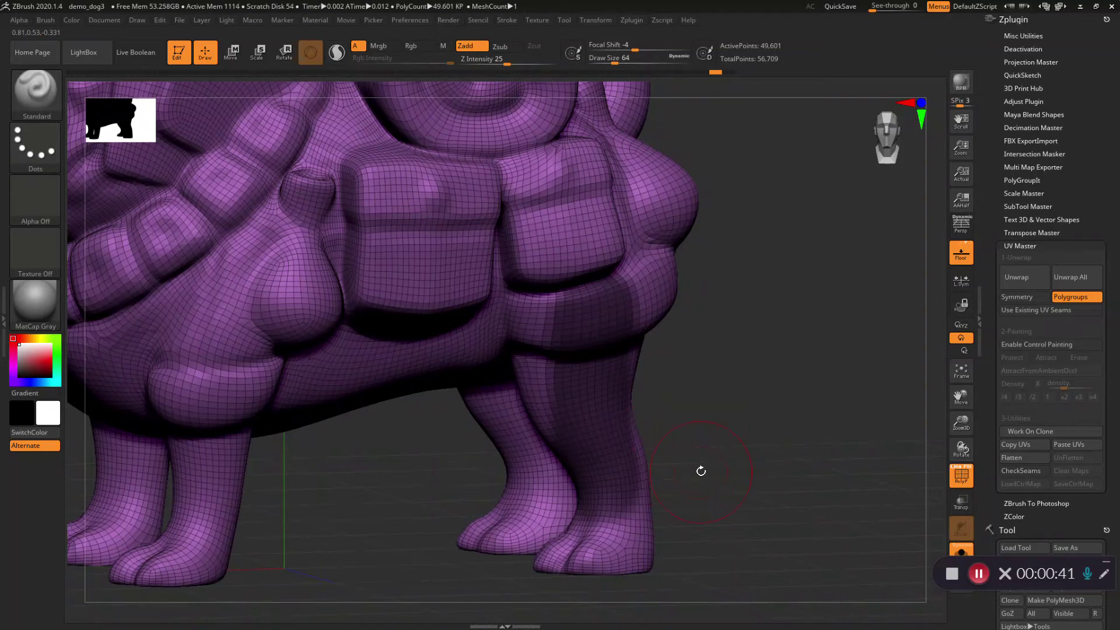
pyautogui.keyDown('ctrl'); pyautogui.moveTo(723, 356); pyautogui.dragTo(747, 392); pyautogui.keyUp('ctrl')
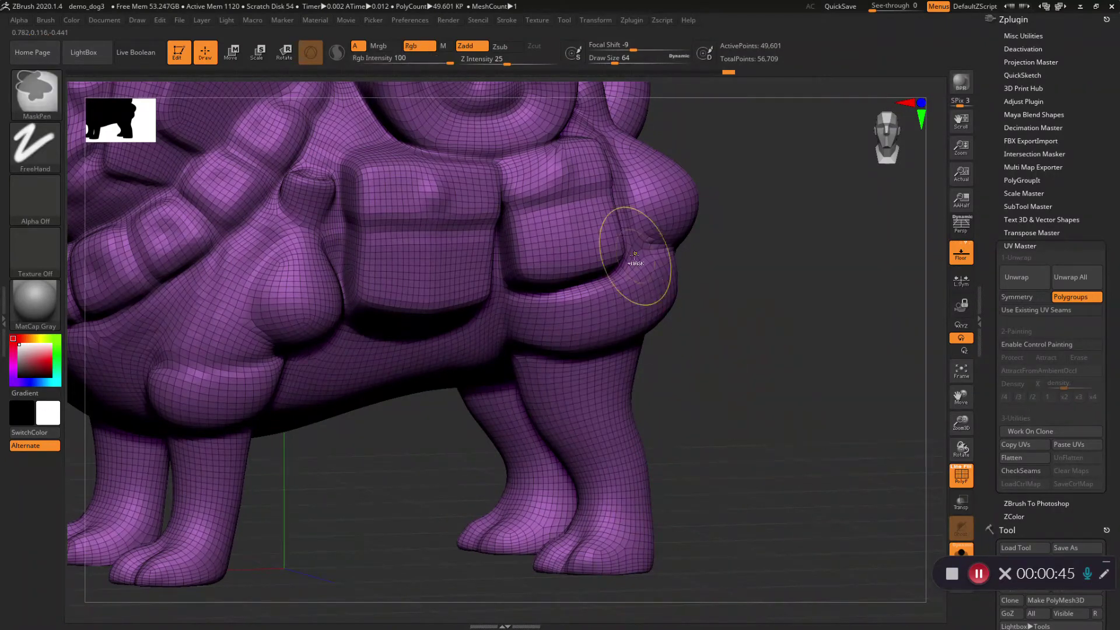
# Step: Mask the rear pouch and near hind leg, erase part over the thigh, and convert the masked area to a polygroup
pyautogui.keyDown('ctrl'); pyautogui.moveTo(638, 262); pyautogui.dragTo(588, 414); pyautogui.keyUp('ctrl')
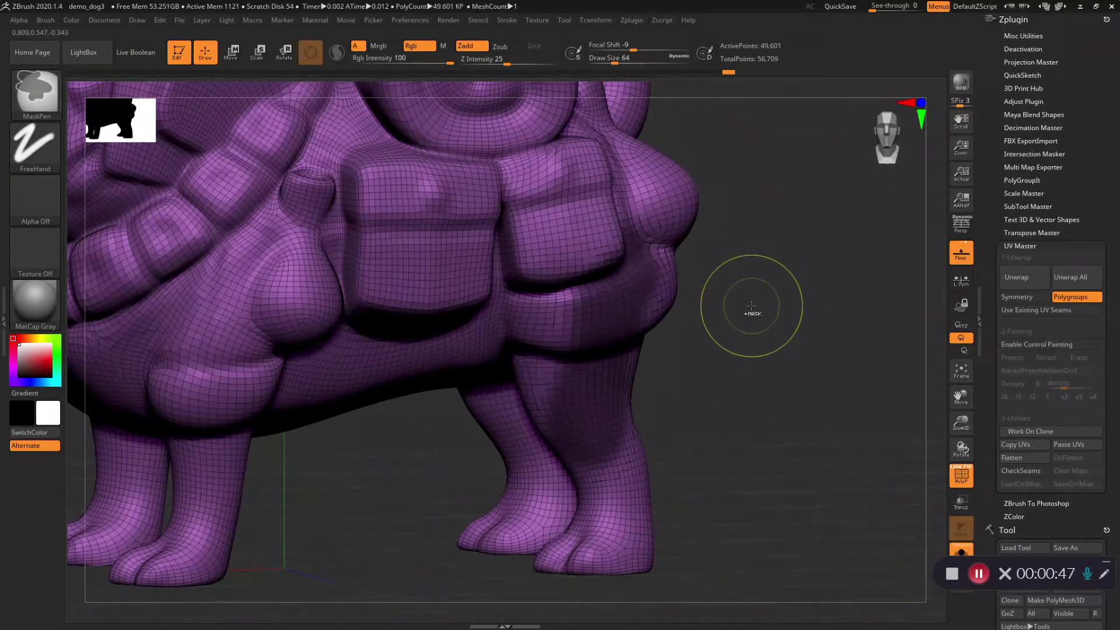
pyautogui.keyDown('ctrl'); pyautogui.moveTo(757, 320); pyautogui.dragTo(773, 344); pyautogui.keyUp('ctrl')
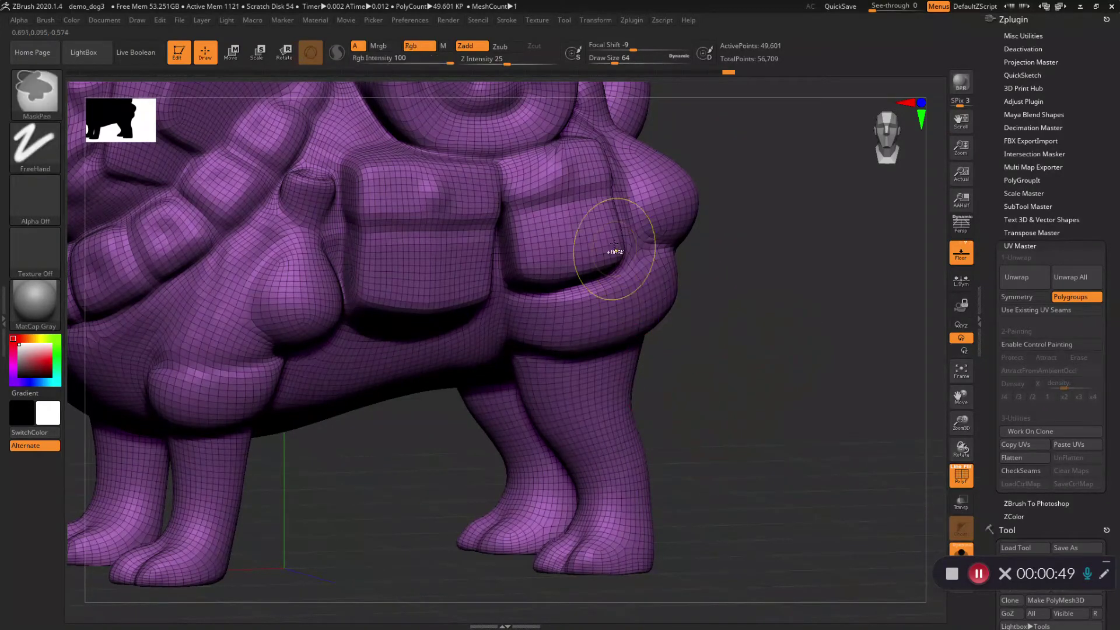
pyautogui.keyDown('ctrl'); pyautogui.moveTo(614, 245); pyautogui.dragTo(607, 470); pyautogui.keyUp('ctrl')
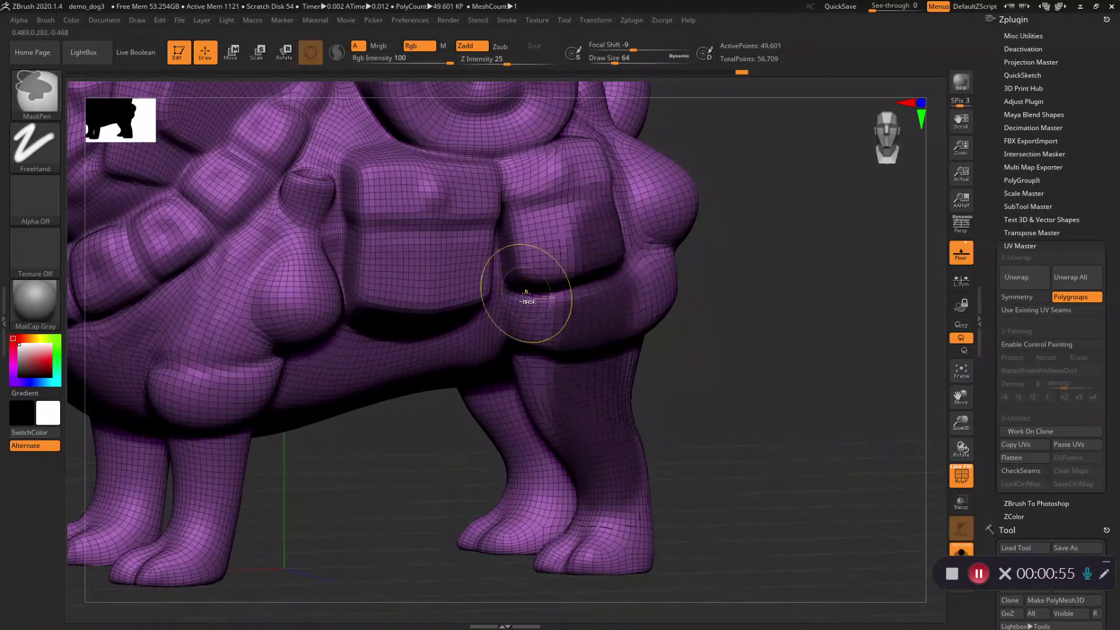
pyautogui.keyDown('ctrl'); pyautogui.keyDown('alt'); pyautogui.moveTo(528, 296); pyautogui.dragTo(554, 360); pyautogui.keyUp('alt'); pyautogui.keyUp('ctrl')
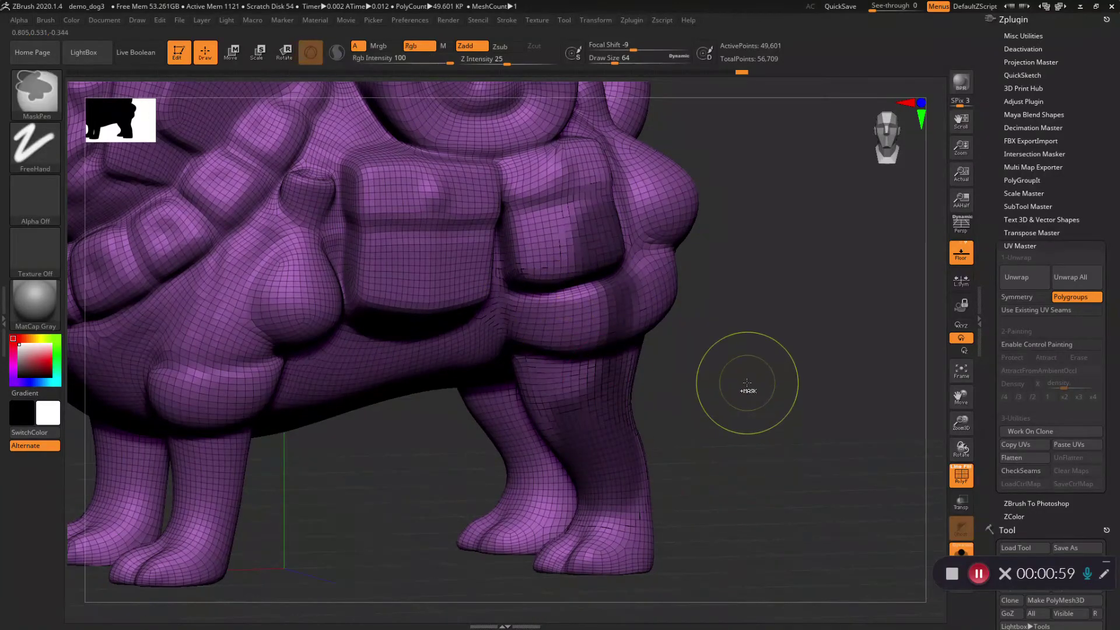
pyautogui.hotkey('ctrl', 'w')
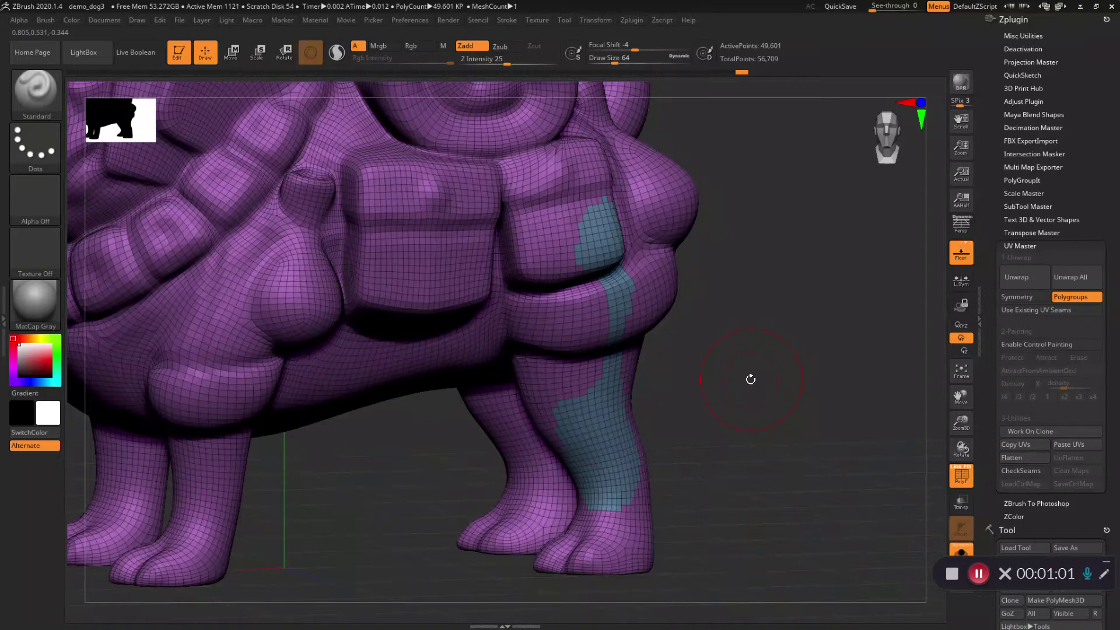
# Step: Undo the pouch-and-leg polygroup and the mask strokes behind it
pyautogui.press('ctrl')
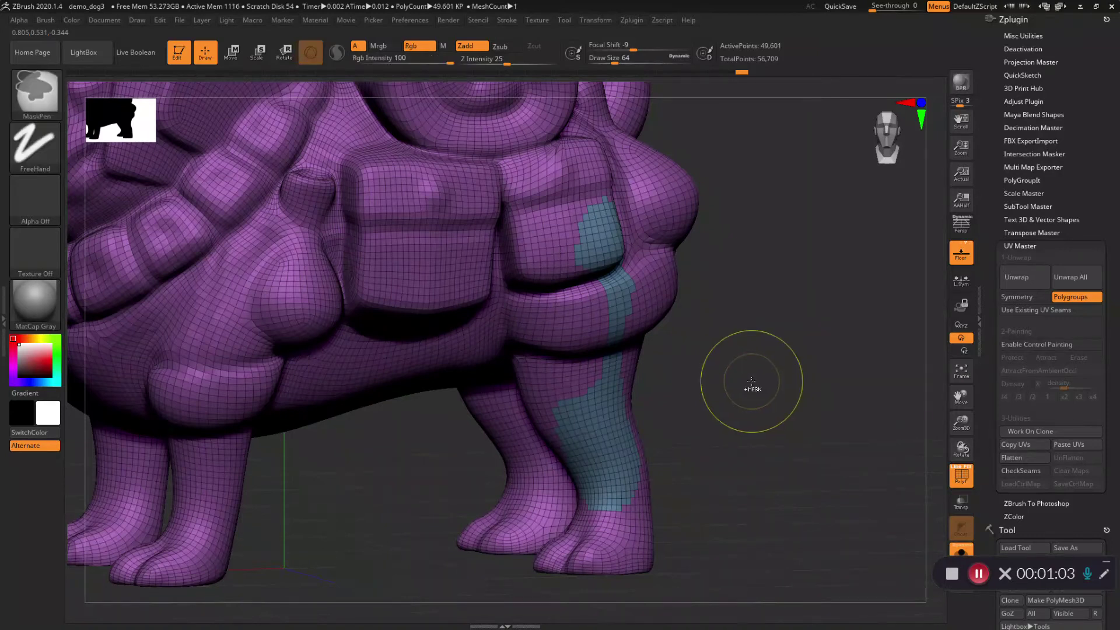
pyautogui.keyDown('ctrl'); pyautogui.moveTo(750, 382); pyautogui.dragTo(752, 380); pyautogui.keyUp('ctrl')
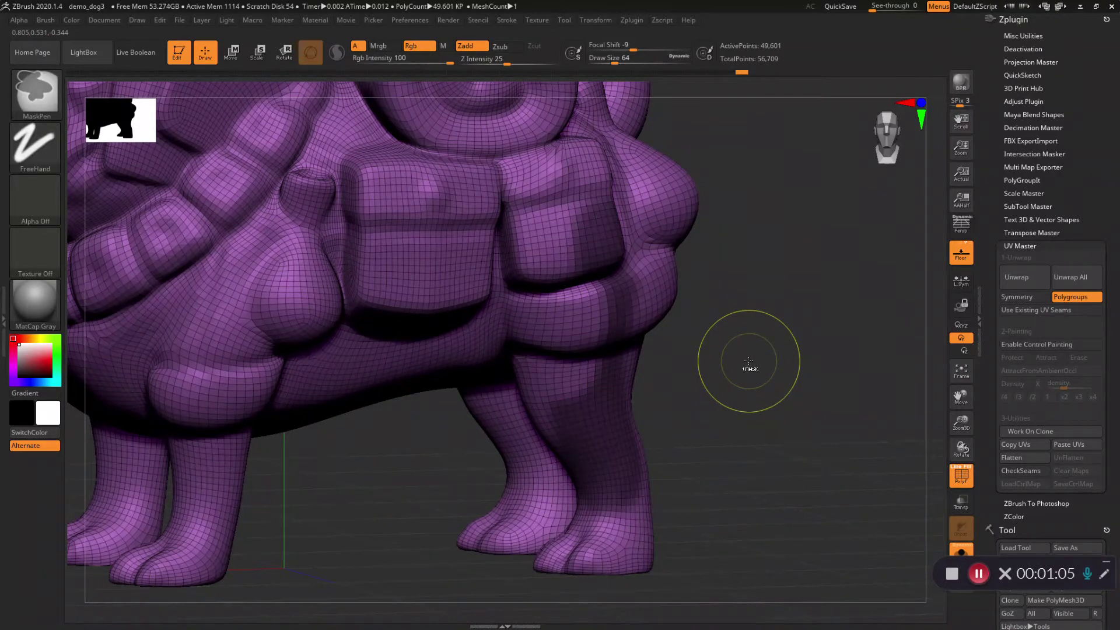
pyautogui.hotkey('ctrl', 'z')
pyautogui.hotkey('ctrl', 'z')
pyautogui.moveTo(751, 343)
pyautogui.mouseDown()
pyautogui.moveTo(750, 305)
pyautogui.moveTo(770, 317)
pyautogui.moveTo(796, 267)
pyautogui.mouseUp()
pyautogui.press('ctrl')
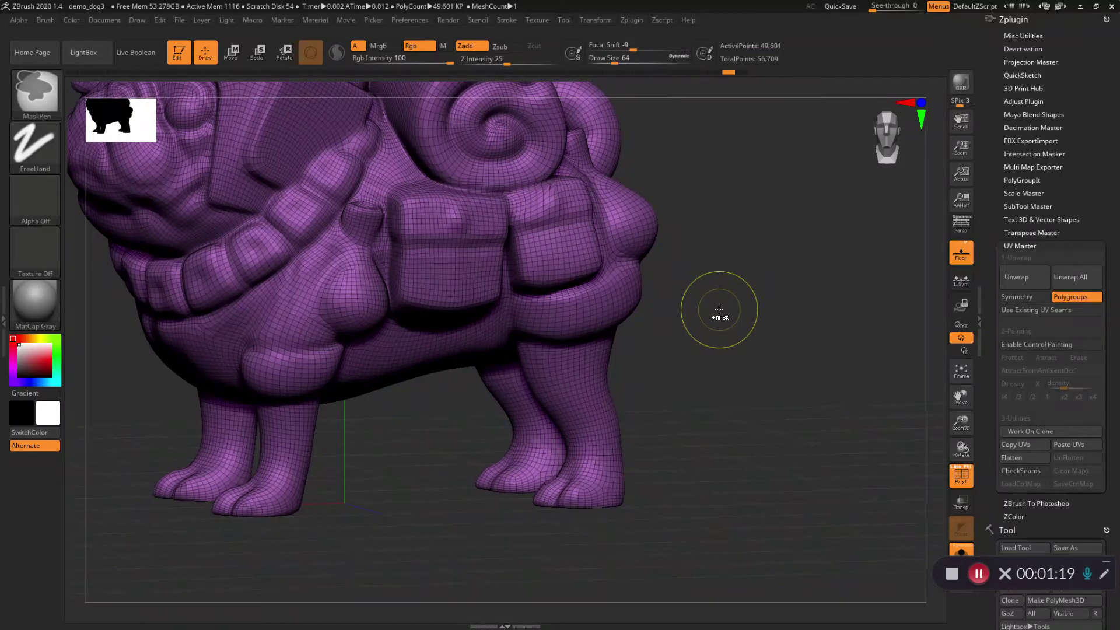
# Step: Paint a soft-edged mask over the near hind thigh and leg, and clear it
pyautogui.click(980, 574)
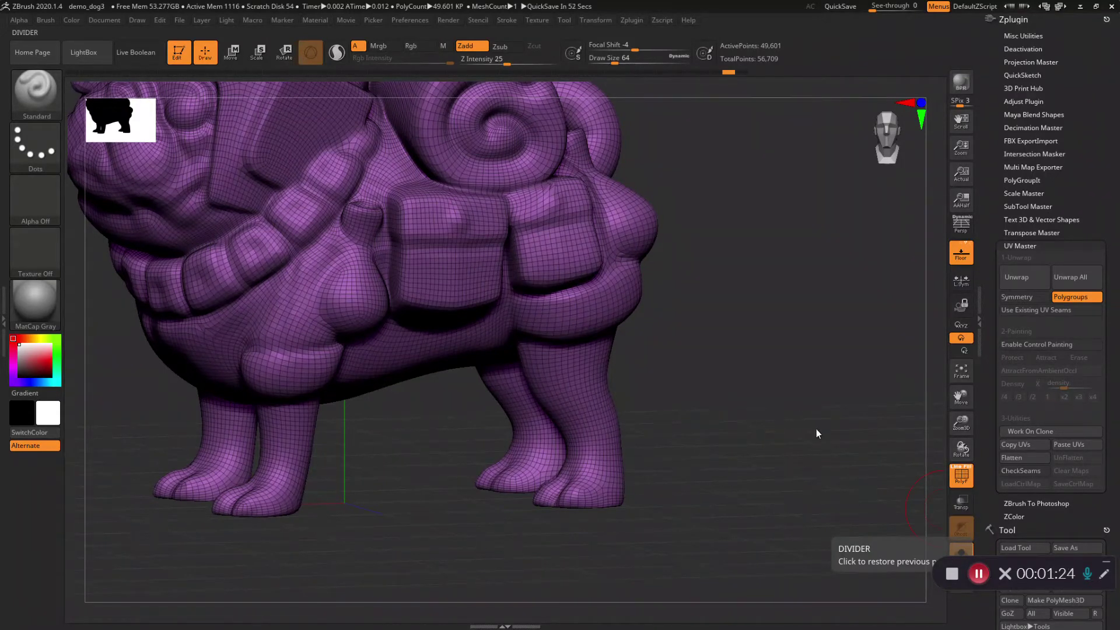
pyautogui.moveTo(817, 430); pyautogui.dragTo(792, 388)
pyautogui.press('ctrl')
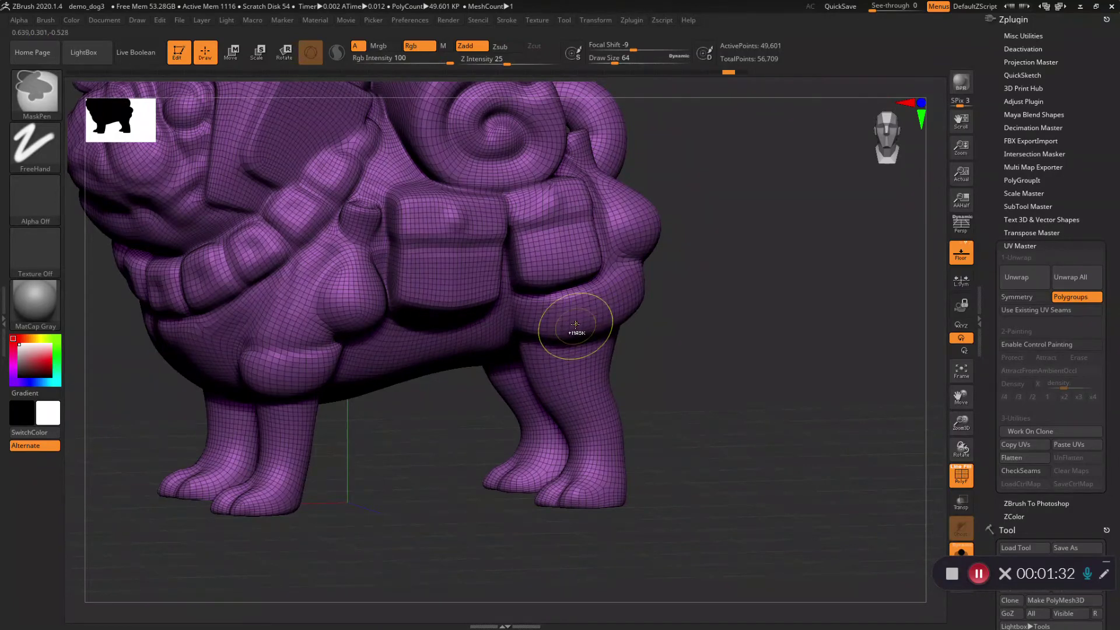
pyautogui.moveTo(575, 315); pyautogui.dragTo(595, 414)
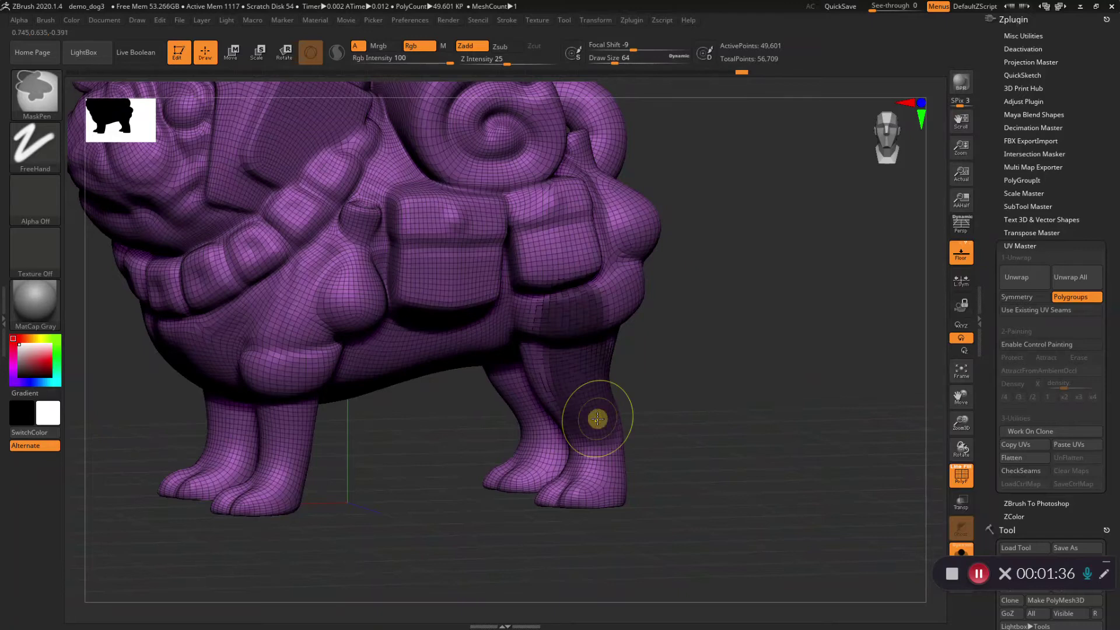
pyautogui.keyDown('ctrl'); pyautogui.moveTo(654, 318); pyautogui.dragTo(663, 320); pyautogui.keyUp('ctrl')
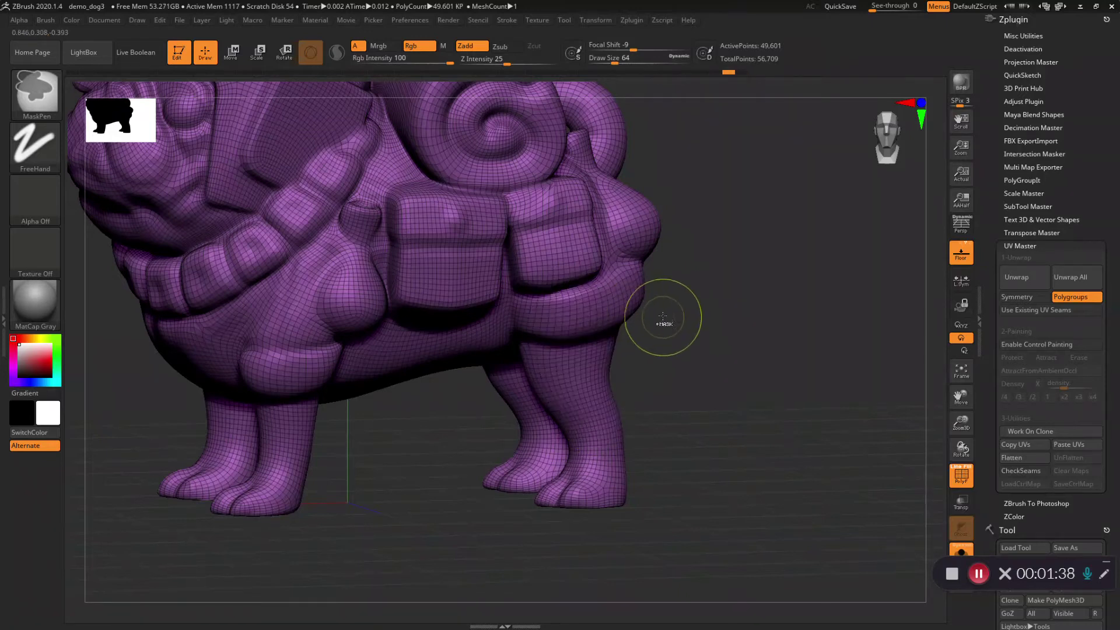
# Step: Set the masking brush's Focal Shift to -100 for a hard edge and the Draw Size to 51
pyautogui.moveTo(628, 45)
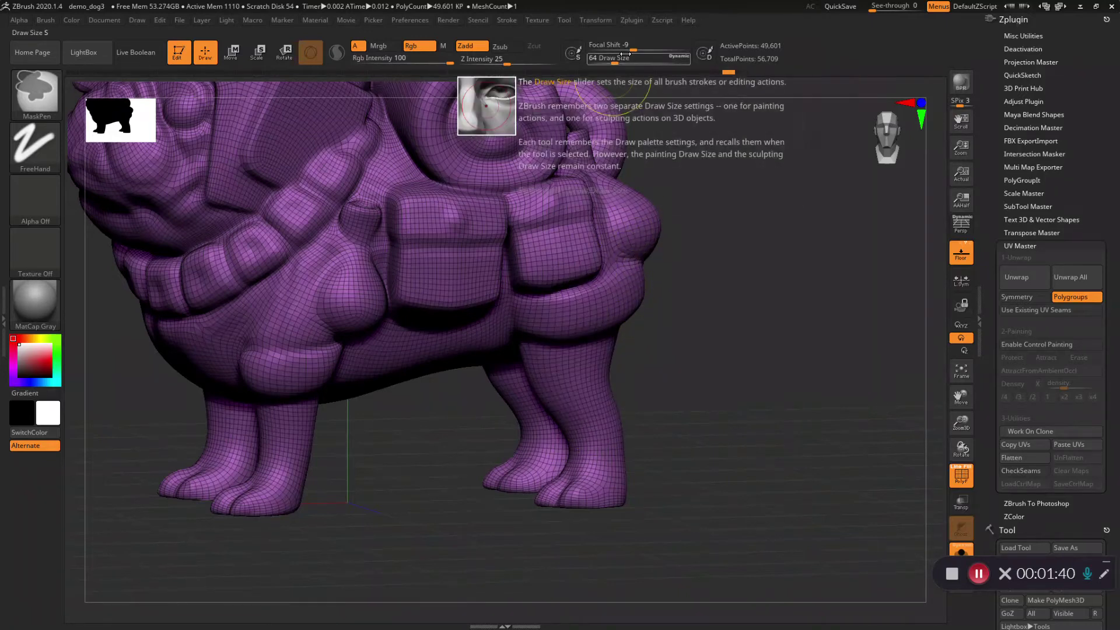
pyautogui.moveTo(627, 45); pyautogui.dragTo(589, 45)
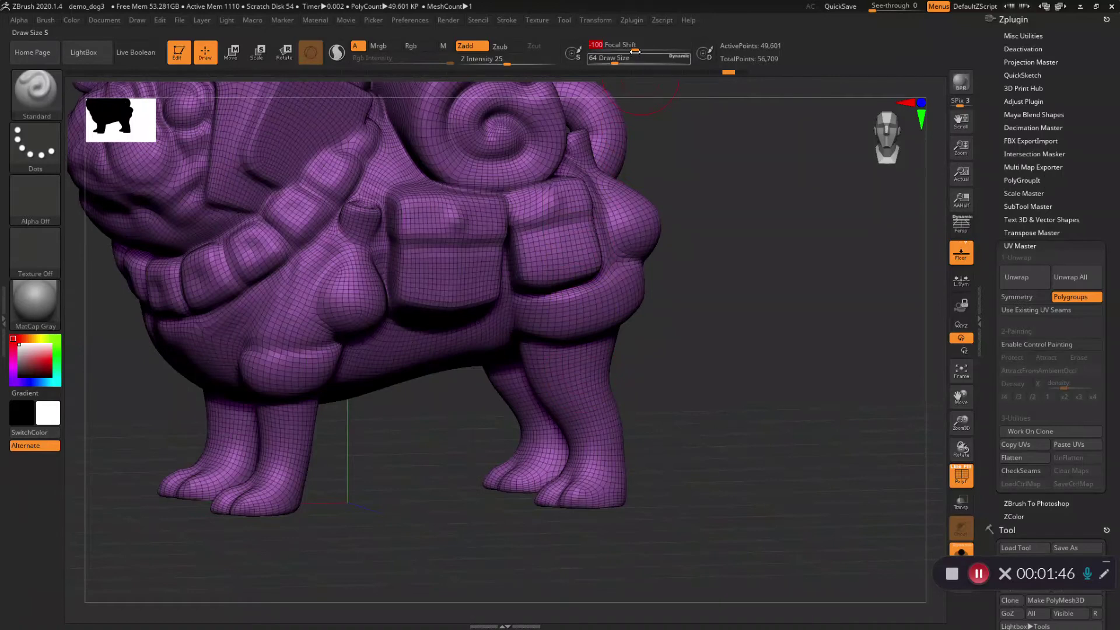
pyautogui.press('ctrl')
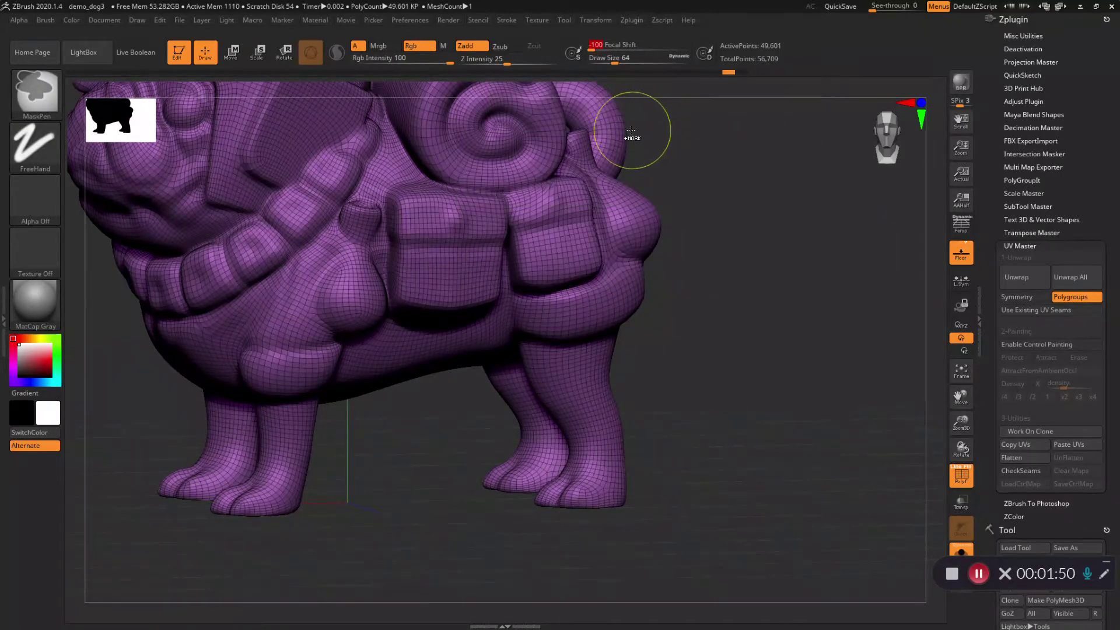
pyautogui.press('ctrl')
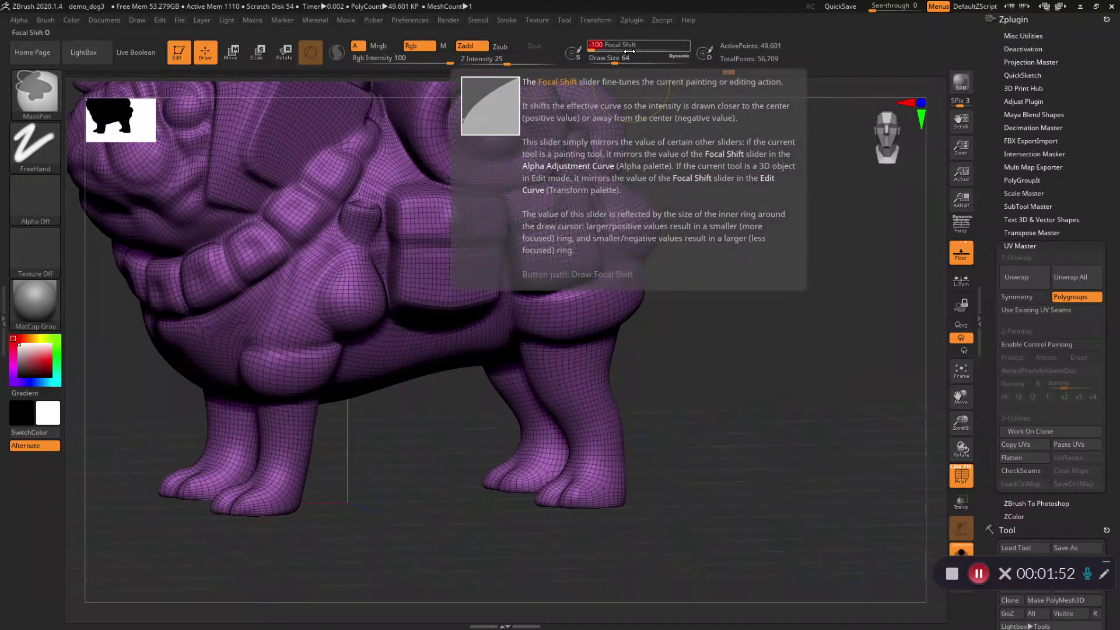
pyautogui.moveTo(608, 71)
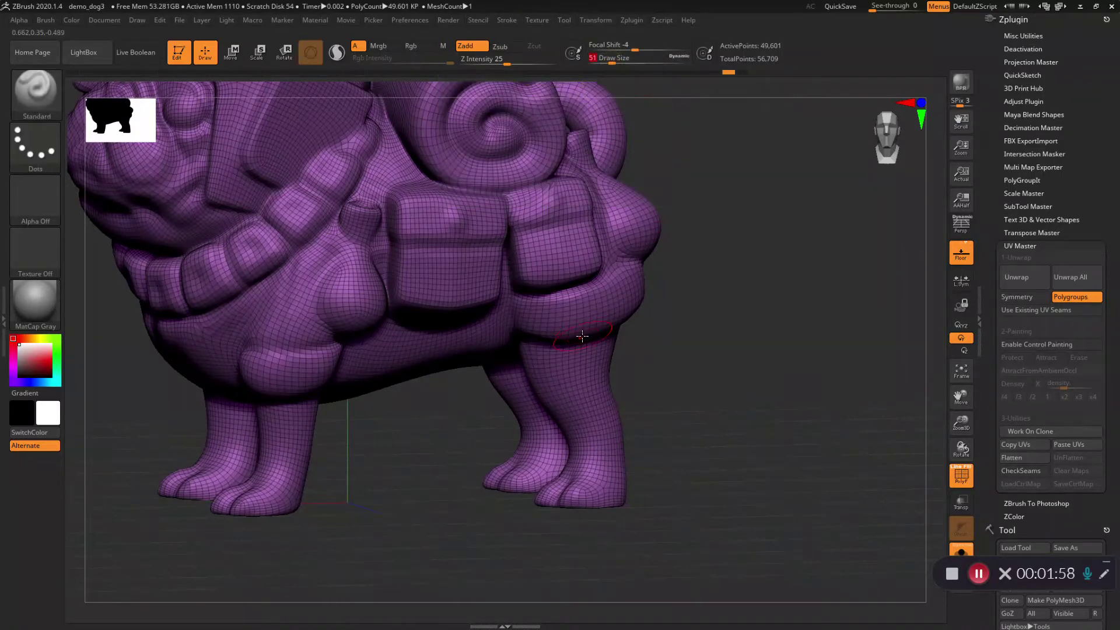
# Step: Paint a hard-edged mask over the sole of the near hind foot from below, and clear it
pyautogui.press('ctrl')
pyautogui.keyDown('ctrl'); pyautogui.moveTo(691, 298); pyautogui.dragTo(688, 278, button='right'); pyautogui.keyUp('ctrl')
pyautogui.moveTo(680, 331)
pyautogui.mouseDown()
pyautogui.moveTo(680, 343)
pyautogui.moveTo(690, 280)
pyautogui.moveTo(695, 310)
pyautogui.moveTo(733, 358)
pyautogui.moveTo(702, 373)
pyautogui.moveTo(699, 346)
pyautogui.mouseUp()
pyautogui.moveTo(699, 346)
pyautogui.keyDown('ctrl'); pyautogui.mouseDown(button='right')
pyautogui.moveTo(690, 482)
pyautogui.moveTo(769, 316)
pyautogui.mouseUp(button='right'); pyautogui.keyUp('ctrl')
pyautogui.moveTo(581, 352)
pyautogui.keyDown('ctrl'); pyautogui.mouseDown()
pyautogui.moveTo(600, 370)
pyautogui.moveTo(620, 367)
pyautogui.moveTo(638, 351)
pyautogui.moveTo(641, 318)
pyautogui.mouseUp(); pyautogui.keyUp('ctrl')
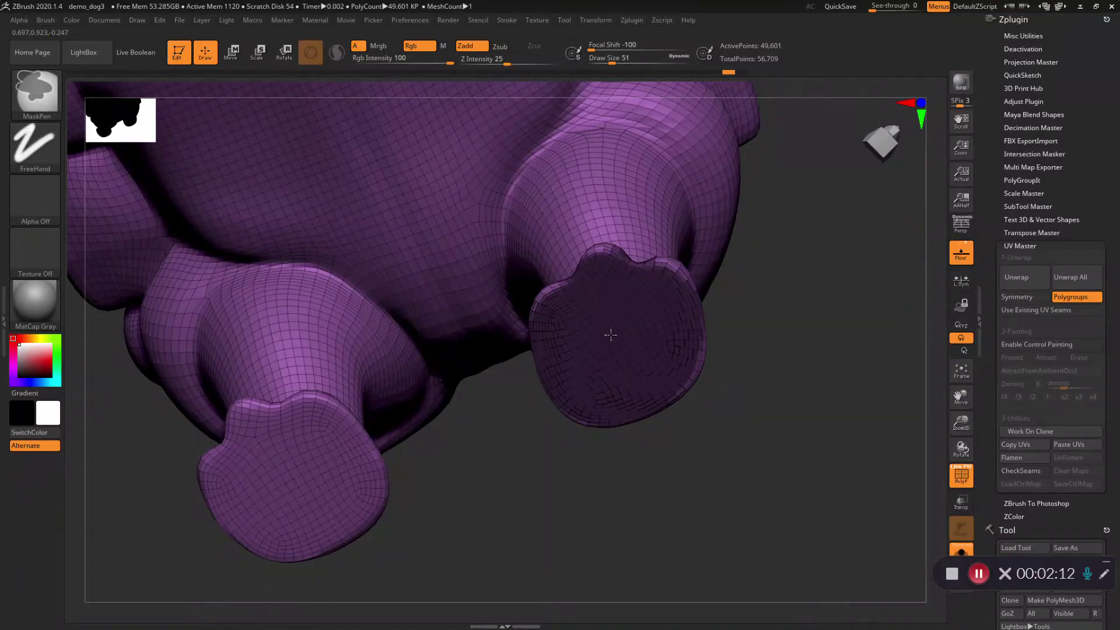
pyautogui.moveTo(647, 312)
pyautogui.mouseDown()
pyautogui.moveTo(601, 392)
pyautogui.moveTo(590, 461)
pyautogui.moveTo(612, 453)
pyautogui.moveTo(588, 478)
pyautogui.mouseUp()
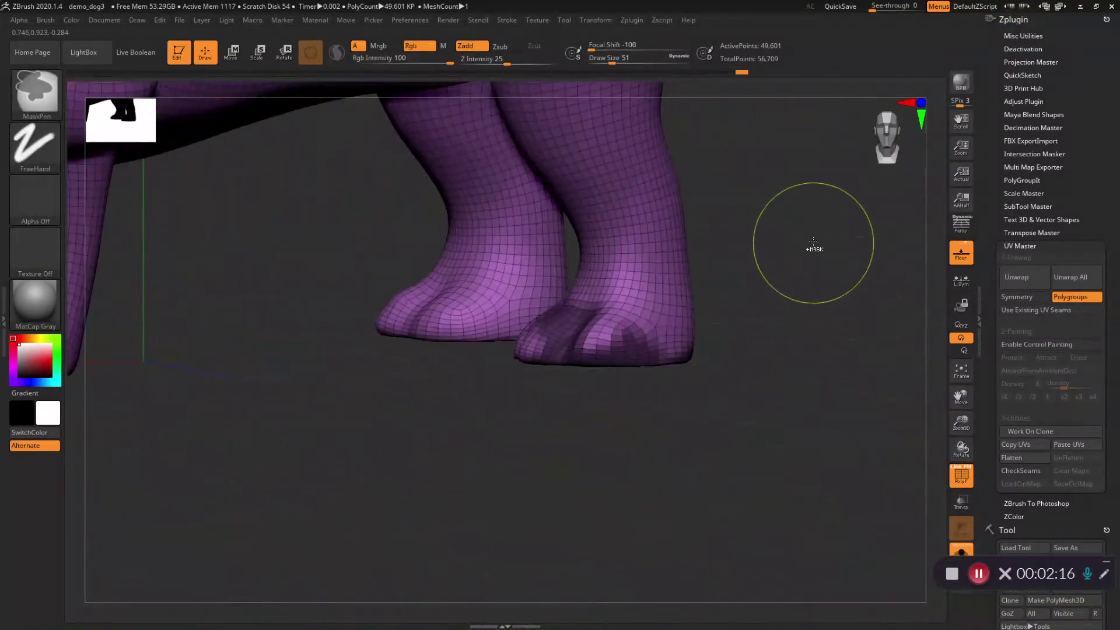
pyautogui.keyDown('ctrl'); pyautogui.moveTo(815, 247); pyautogui.dragTo(823, 287); pyautogui.keyUp('ctrl')
# Step: Mask the bottoms of all four feet at once from a straight side view and convert them to a polygroup
pyautogui.keyDown('ctrl'); pyautogui.moveTo(748, 383); pyautogui.dragTo(737, 304, button='right'); pyautogui.keyUp('ctrl')
pyautogui.moveTo(736, 305); pyautogui.dragTo(714, 349)
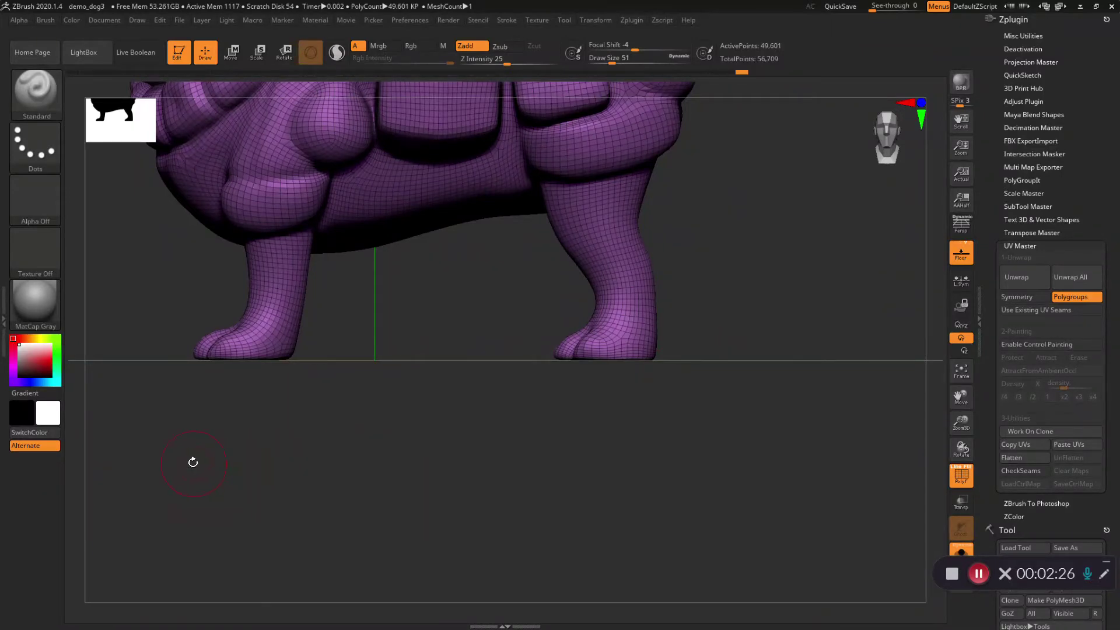
pyautogui.press('ctrl')
pyautogui.moveTo(164, 451)
pyautogui.keyDown('ctrl'); pyautogui.mouseDown()
pyautogui.moveTo(319, 438)
pyautogui.moveTo(761, 353)
pyautogui.moveTo(582, 408)
pyautogui.moveTo(586, 304)
pyautogui.moveTo(578, 436)
pyautogui.moveTo(557, 327)
pyautogui.moveTo(540, 445)
pyautogui.moveTo(458, 433)
pyautogui.moveTo(457, 335)
pyautogui.moveTo(584, 381)
pyautogui.mouseUp(); pyautogui.keyUp('ctrl')
pyautogui.moveTo(456, 390); pyautogui.dragTo(451, 400)
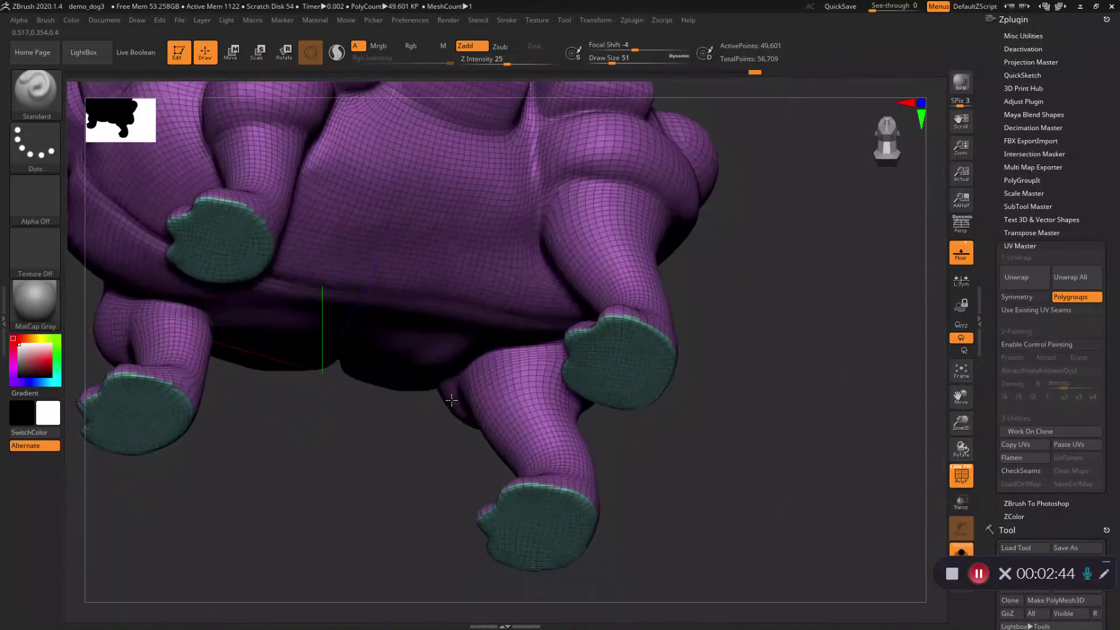
# Step: Isolate the foot-sole polygroup, invert the visibility to hide the soles, and unhide the whole mesh
pyautogui.hotkey('ctrl', 'shift')
pyautogui.keyDown('ctrl'); pyautogui.keyDown('shift'); pyautogui.click(619, 369); pyautogui.keyUp('shift'); pyautogui.keyUp('ctrl')
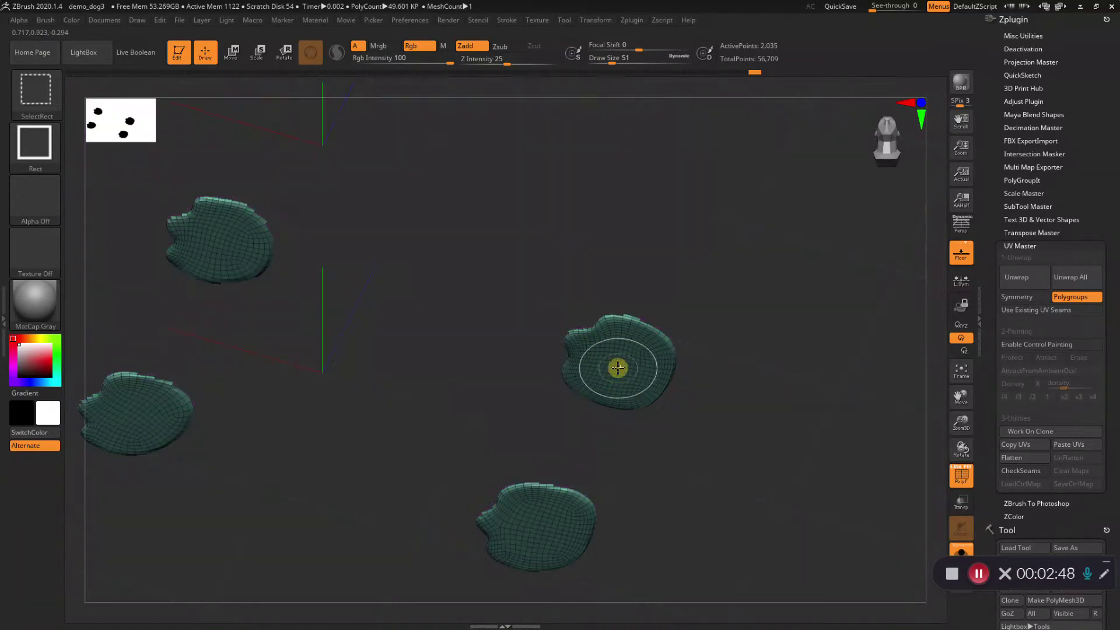
pyautogui.keyDown('ctrl'); pyautogui.keyDown('shift'); pyautogui.click(618, 368); pyautogui.keyUp('shift'); pyautogui.keyUp('ctrl')
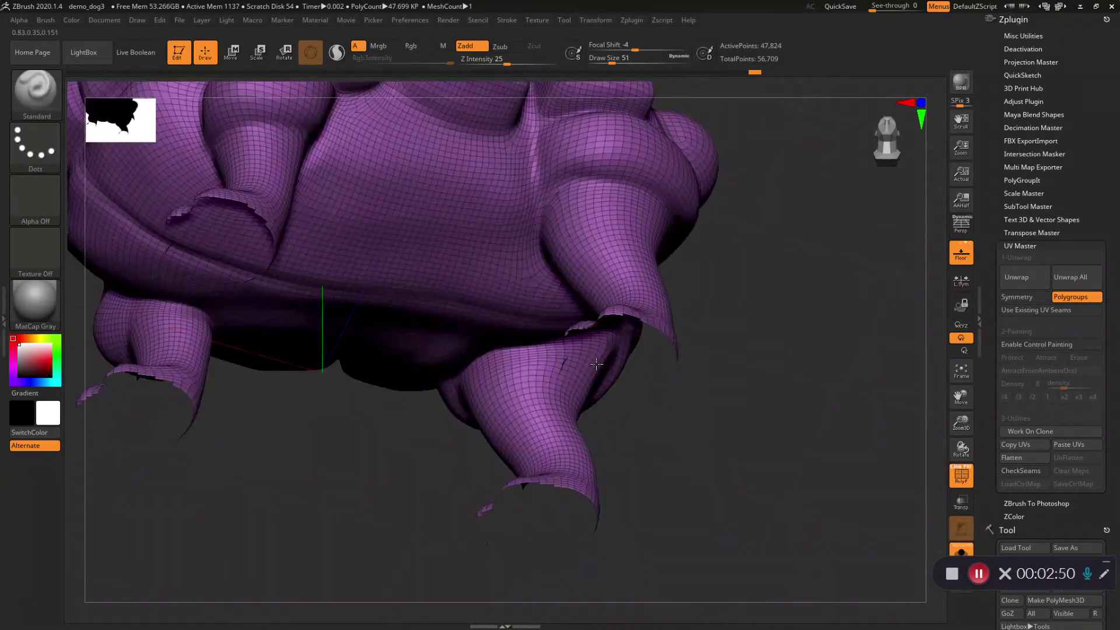
pyautogui.moveTo(618, 368)
pyautogui.mouseDown(button='right')
pyautogui.moveTo(565, 458)
pyautogui.moveTo(505, 412)
pyautogui.moveTo(680, 379)
pyautogui.moveTo(706, 317)
pyautogui.mouseUp(button='right')
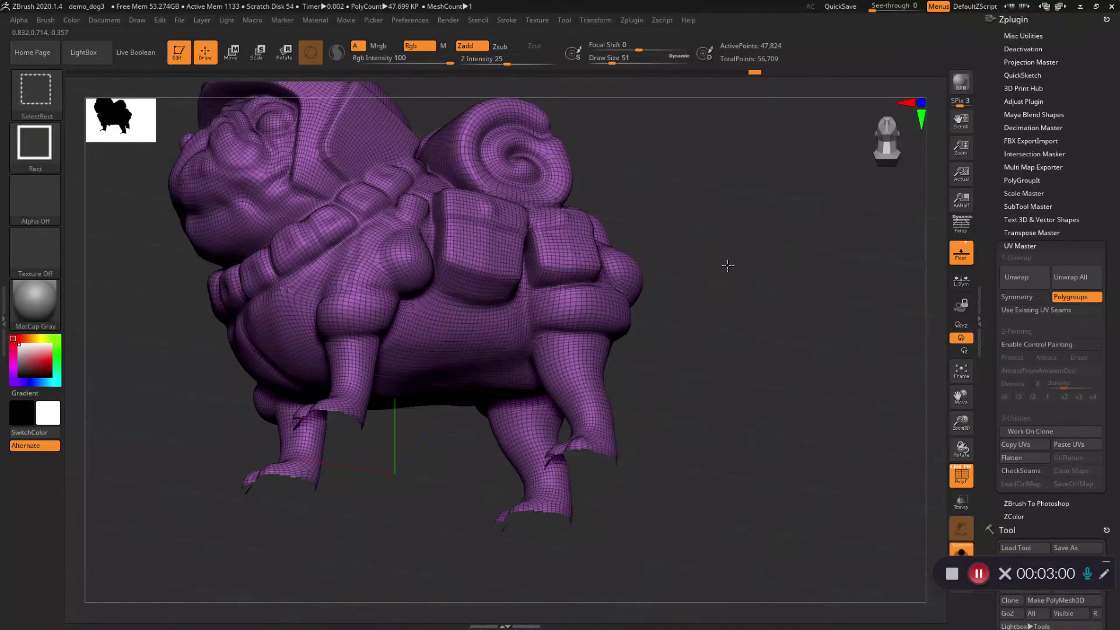
pyautogui.keyDown('ctrl'); pyautogui.keyDown('shift'); pyautogui.click(728, 269); pyautogui.keyUp('shift'); pyautogui.keyUp('ctrl')
pyautogui.moveTo(725, 262); pyautogui.dragTo(667, 404, button='right')
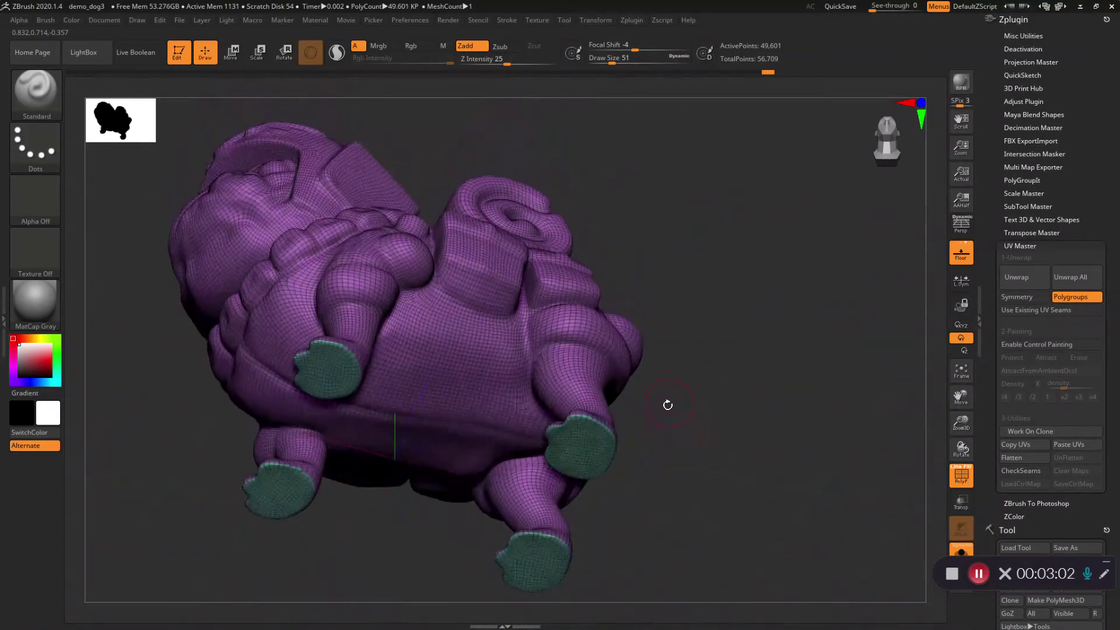
# Step: Hide the foot-sole polygroup again so only the rest of the dog is shown
pyautogui.keyDown('ctrl'); pyautogui.keyDown('shift'); pyautogui.click(590, 443); pyautogui.keyUp('shift'); pyautogui.keyUp('ctrl')
pyautogui.keyDown('ctrl'); pyautogui.keyDown('shift'); pyautogui.click(591, 443); pyautogui.keyUp('shift'); pyautogui.keyUp('ctrl')
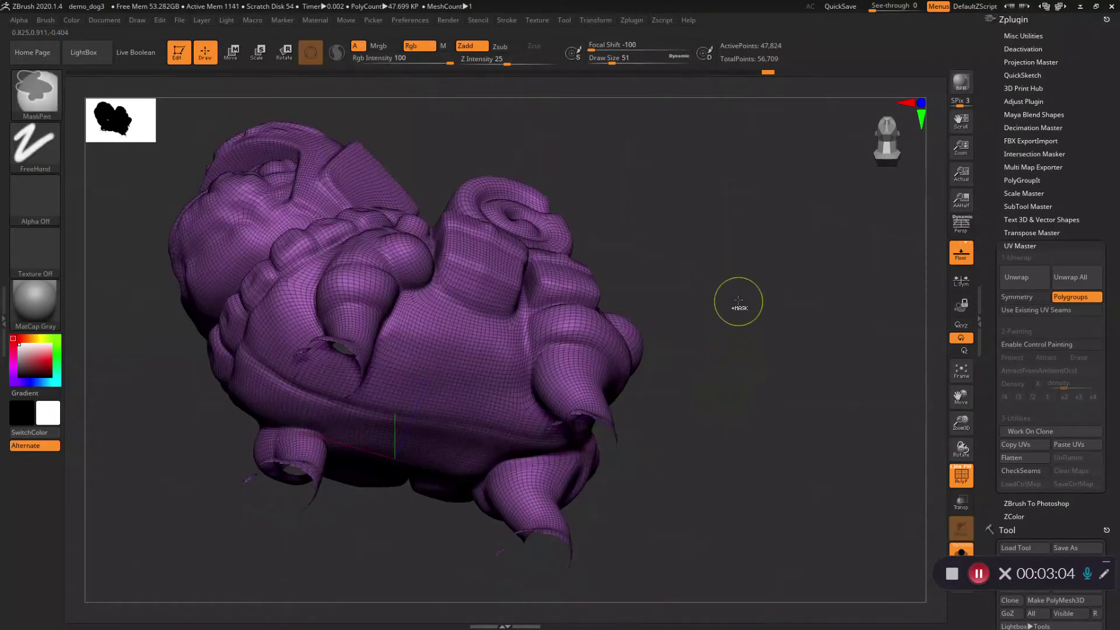
pyautogui.moveTo(513, 378)
pyautogui.mouseDown(button='right')
pyautogui.moveTo(517, 409)
pyautogui.moveTo(625, 365)
pyautogui.mouseUp(button='right')
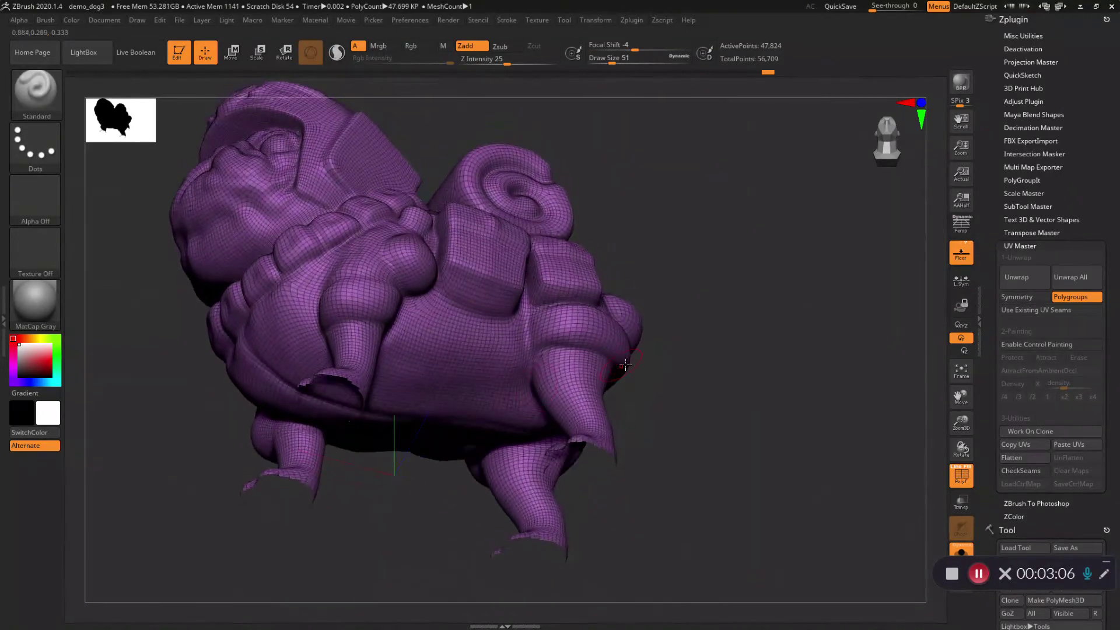
pyautogui.hotkey('ctrl', 'shift')
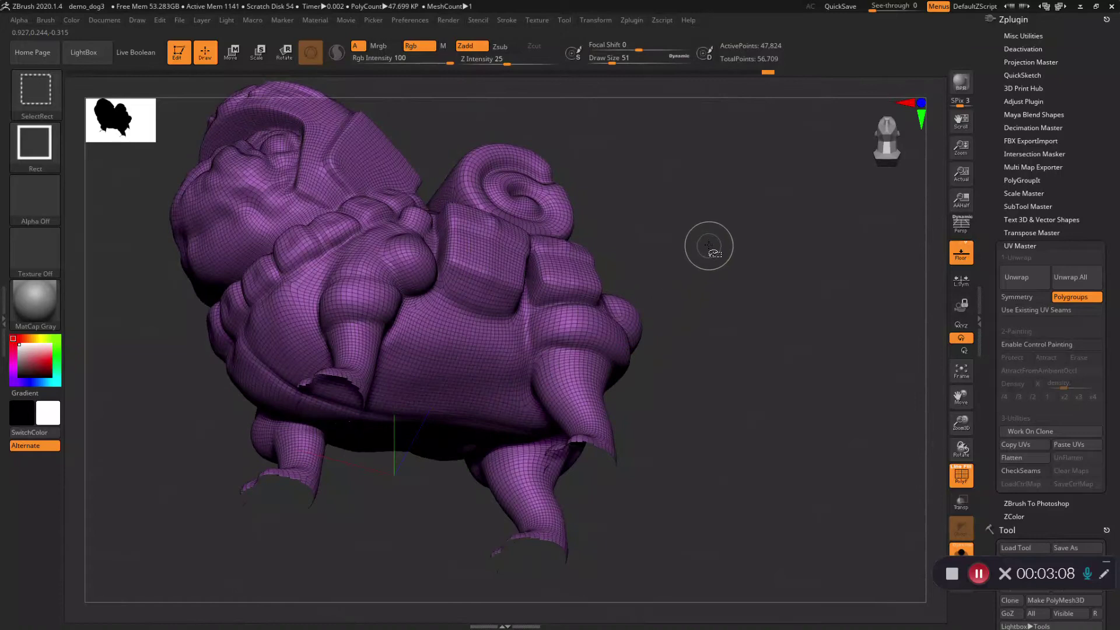
# Step: Invert the visibility to isolate the foot soles, restore the whole mesh, and hide the soles again
pyautogui.keyDown('ctrl'); pyautogui.keyDown('shift'); pyautogui.moveTo(730, 267); pyautogui.dragTo(764, 300); pyautogui.keyUp('shift'); pyautogui.keyUp('ctrl')
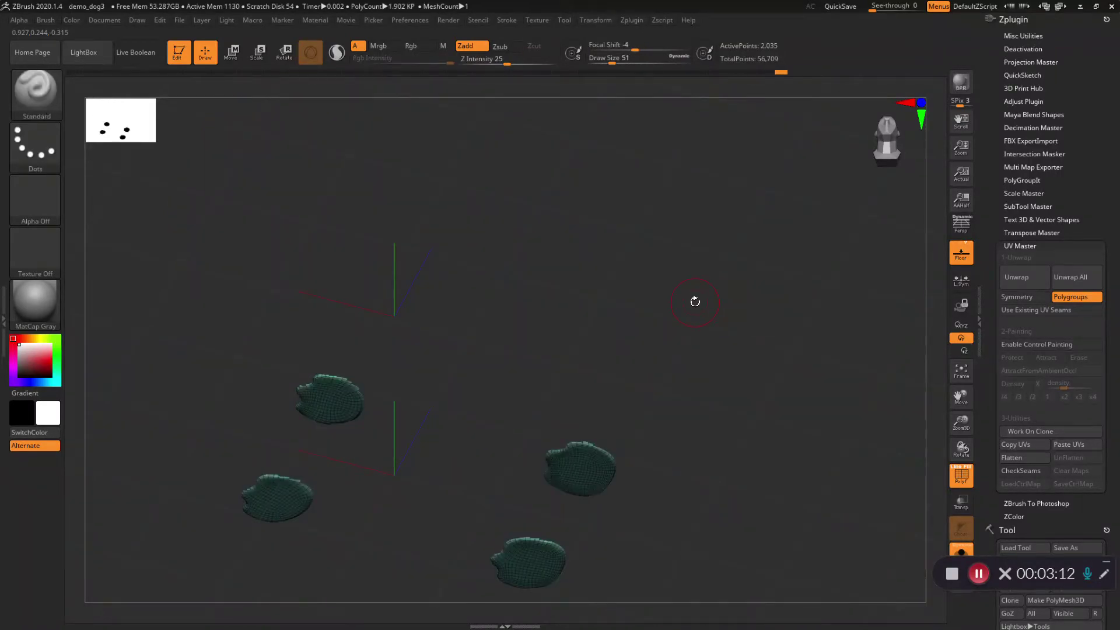
pyautogui.keyDown('ctrl'); pyautogui.keyDown('shift'); pyautogui.click(728, 294); pyautogui.keyUp('shift'); pyautogui.keyUp('ctrl')
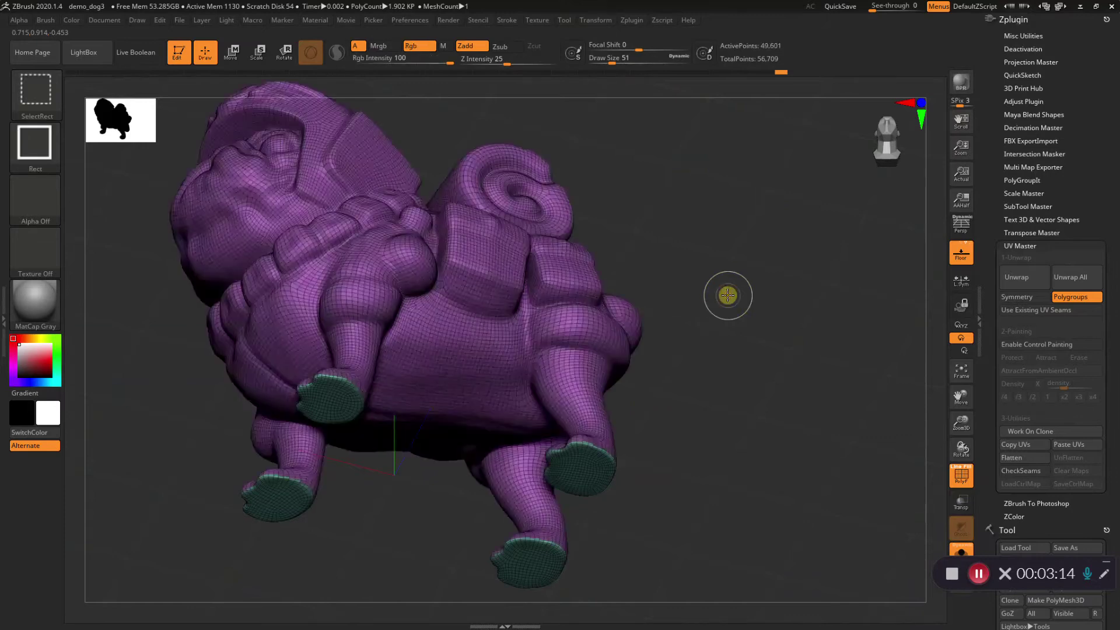
pyautogui.keyDown('ctrl'); pyautogui.keyDown('shift'); pyautogui.click(587, 476); pyautogui.keyUp('shift'); pyautogui.keyUp('ctrl')
pyautogui.keyDown('ctrl'); pyautogui.keyDown('shift'); pyautogui.click(582, 465); pyautogui.keyUp('shift'); pyautogui.keyUp('ctrl')
# Step: Paint a hard-edged mask over the outer and front sides of the near hind leg, from the thigh down to the paw
pyautogui.moveTo(581, 467); pyautogui.dragTo(540, 458)
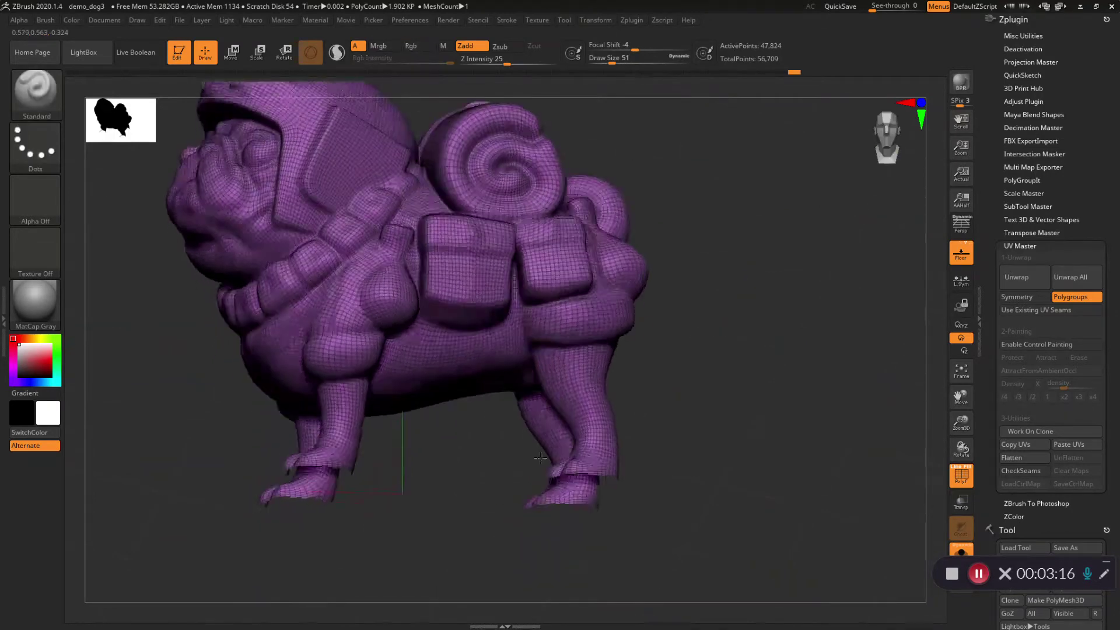
pyautogui.moveTo(540, 458); pyautogui.dragTo(563, 484, button='right')
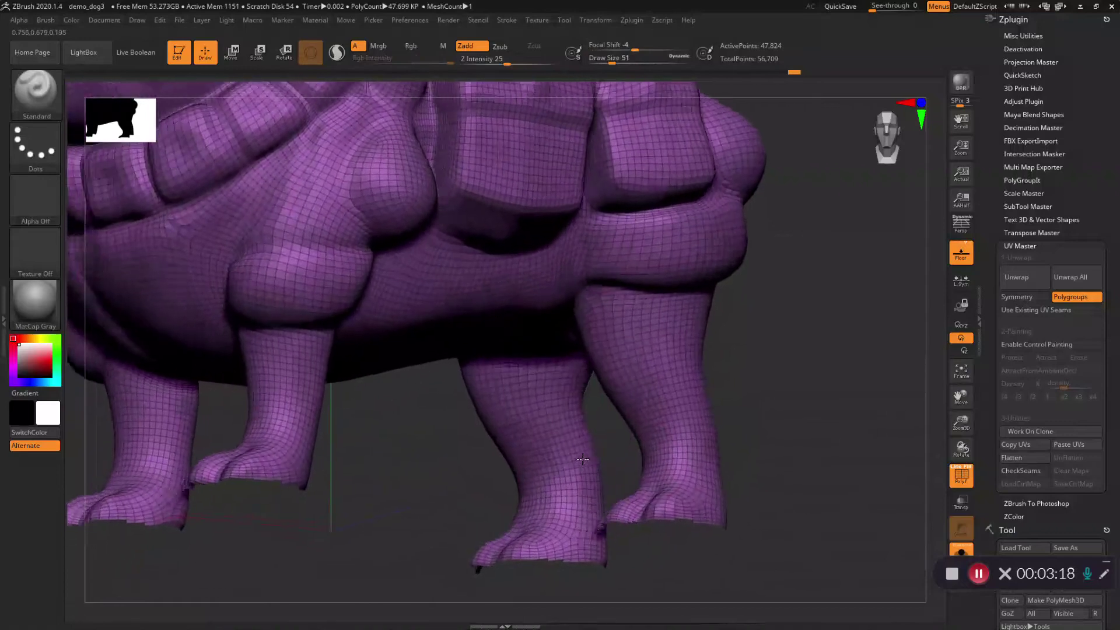
pyautogui.moveTo(583, 459); pyautogui.dragTo(656, 363)
pyautogui.moveTo(634, 297)
pyautogui.keyDown('ctrl'); pyautogui.mouseDown()
pyautogui.moveTo(630, 289)
pyautogui.moveTo(657, 300)
pyautogui.moveTo(673, 361)
pyautogui.moveTo(659, 380)
pyautogui.mouseUp(); pyautogui.keyUp('ctrl')
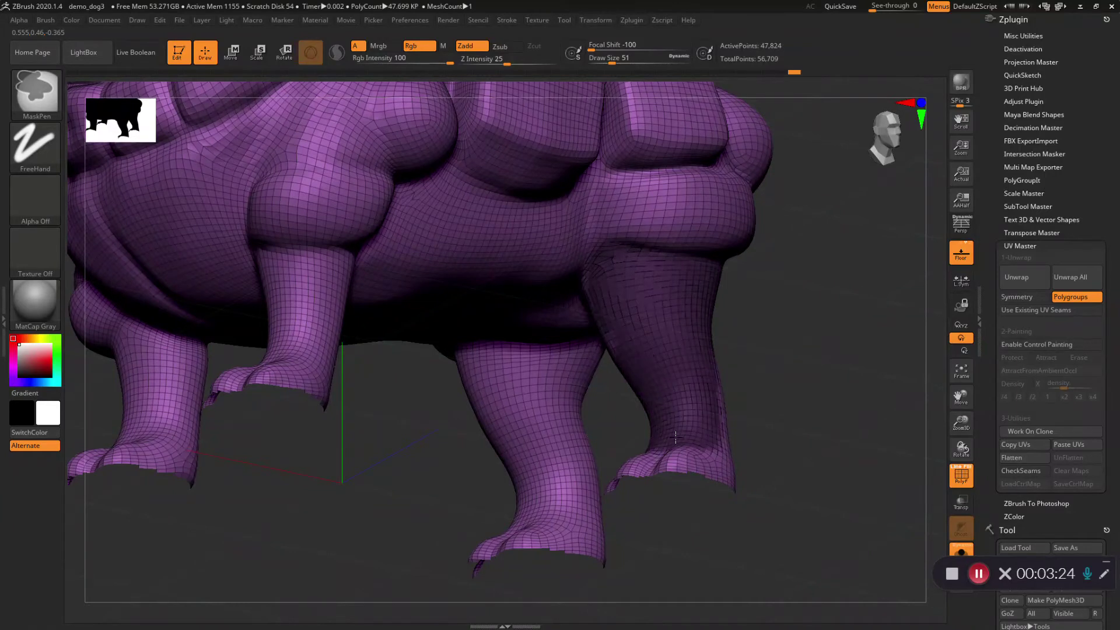
pyautogui.moveTo(676, 436)
pyautogui.keyDown('ctrl'); pyautogui.mouseDown()
pyautogui.moveTo(659, 465)
pyautogui.moveTo(718, 460)
pyautogui.moveTo(726, 426)
pyautogui.mouseUp(); pyautogui.keyUp('ctrl')
pyautogui.moveTo(609, 426)
pyautogui.keyDown('ctrl'); pyautogui.mouseDown()
pyautogui.moveTo(601, 327)
pyautogui.moveTo(628, 295)
pyautogui.mouseUp(); pyautogui.keyUp('ctrl')
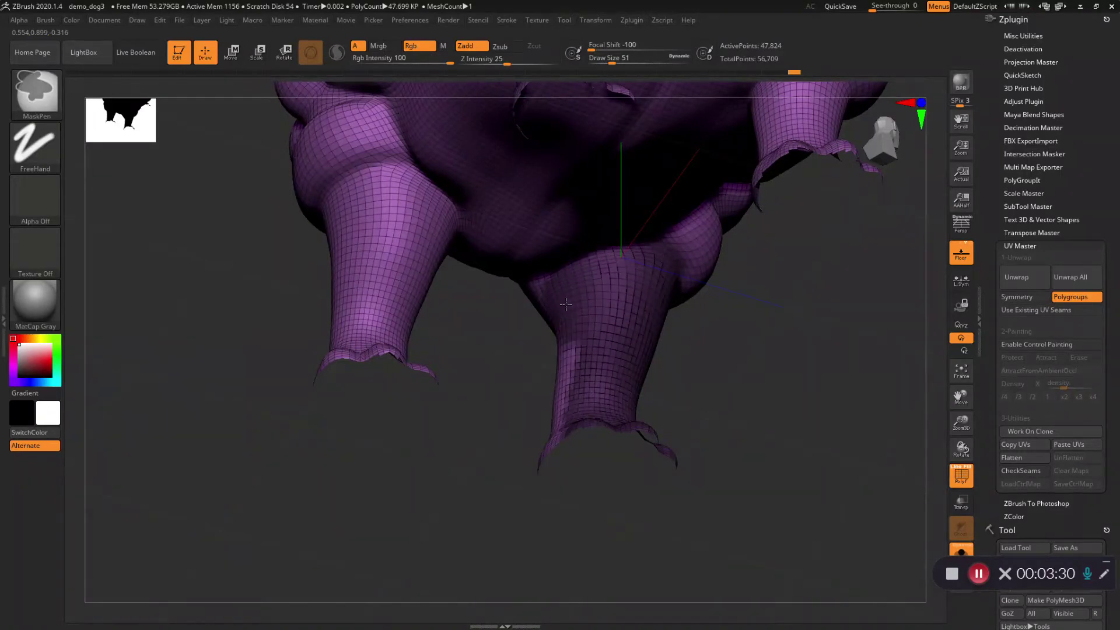
# Step: Continue the mask around the back and inner side of the near hind leg until the whole leg is covered
pyautogui.moveTo(567, 450)
pyautogui.mouseDown()
pyautogui.moveTo(637, 470)
pyautogui.moveTo(636, 183)
pyautogui.mouseUp()
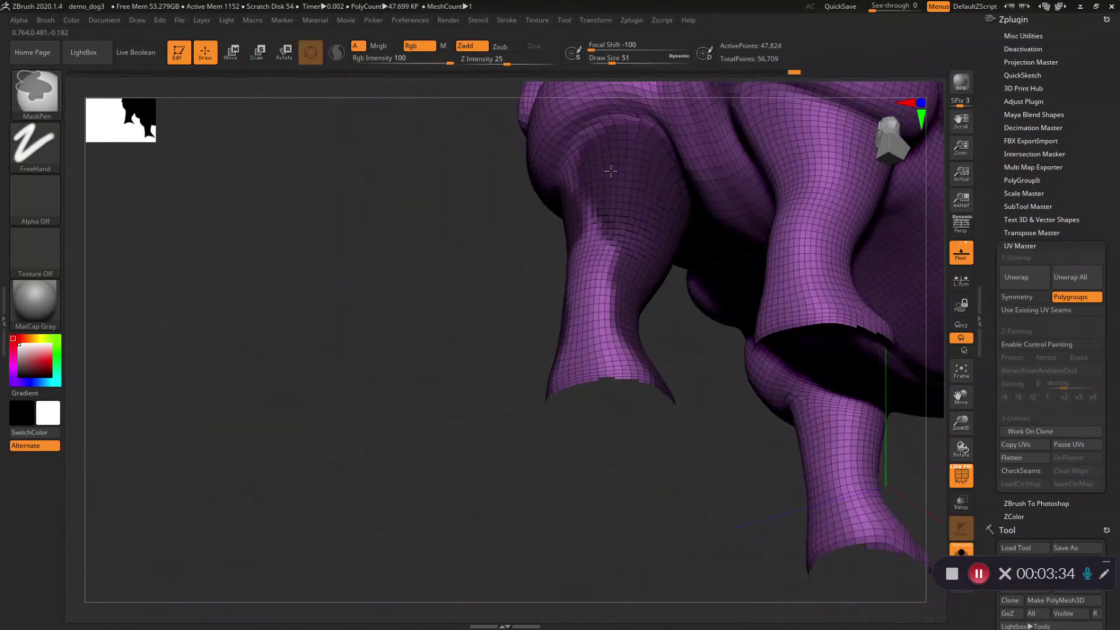
pyautogui.moveTo(580, 203)
pyautogui.keyDown('ctrl'); pyautogui.mouseDown()
pyautogui.moveTo(603, 369)
pyautogui.moveTo(564, 362)
pyautogui.moveTo(586, 311)
pyautogui.mouseUp(); pyautogui.keyUp('ctrl')
pyautogui.moveTo(586, 311)
pyautogui.mouseDown(button='right')
pyautogui.moveTo(578, 321)
pyautogui.moveTo(591, 323)
pyautogui.mouseUp(button='right')
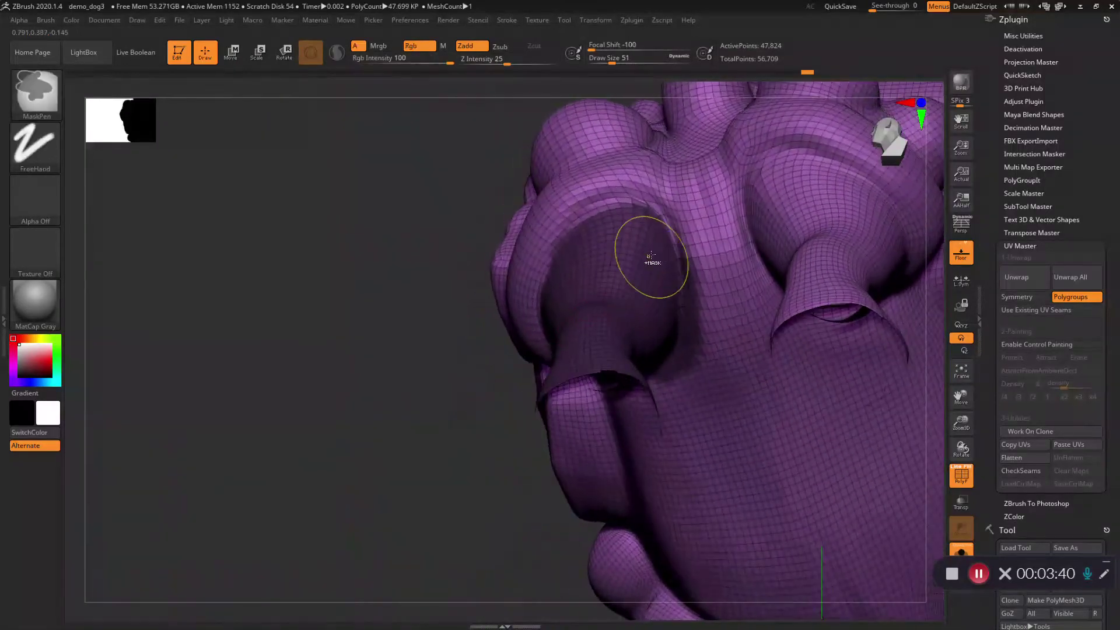
# Step: Extend the mask across the underside between the hind legs and onto the inner side of the opposite hind leg
pyautogui.keyDown('ctrl'); pyautogui.moveTo(651, 256); pyautogui.dragTo(669, 265); pyautogui.keyUp('ctrl')
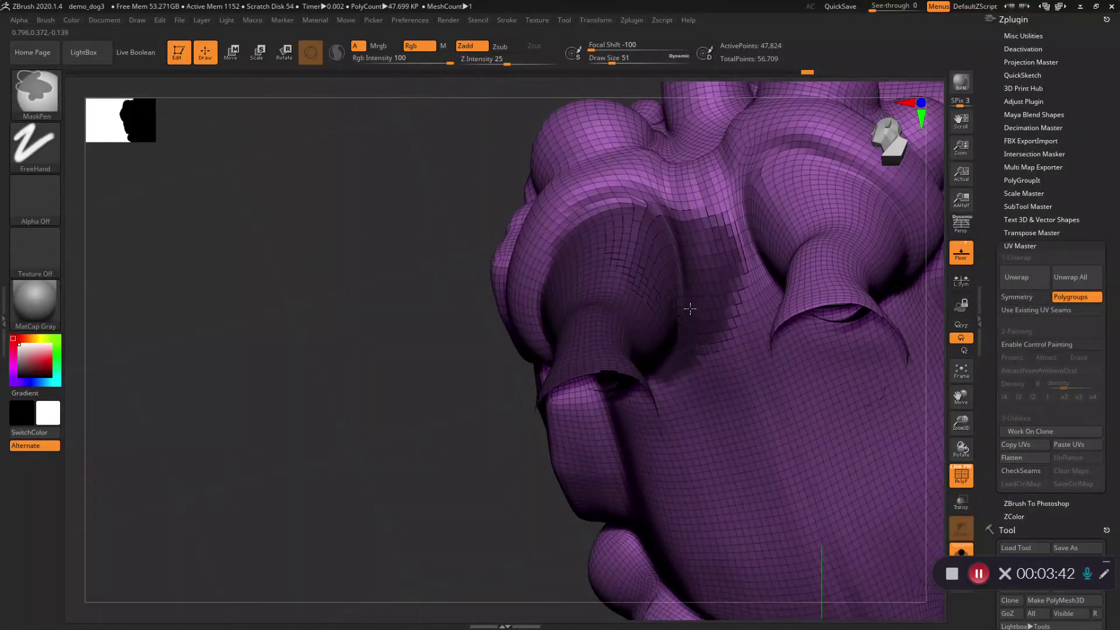
pyautogui.keyDown('ctrl'); pyautogui.moveTo(689, 309); pyautogui.dragTo(778, 239); pyautogui.keyUp('ctrl')
pyautogui.moveTo(777, 239); pyautogui.dragTo(789, 267, button='right')
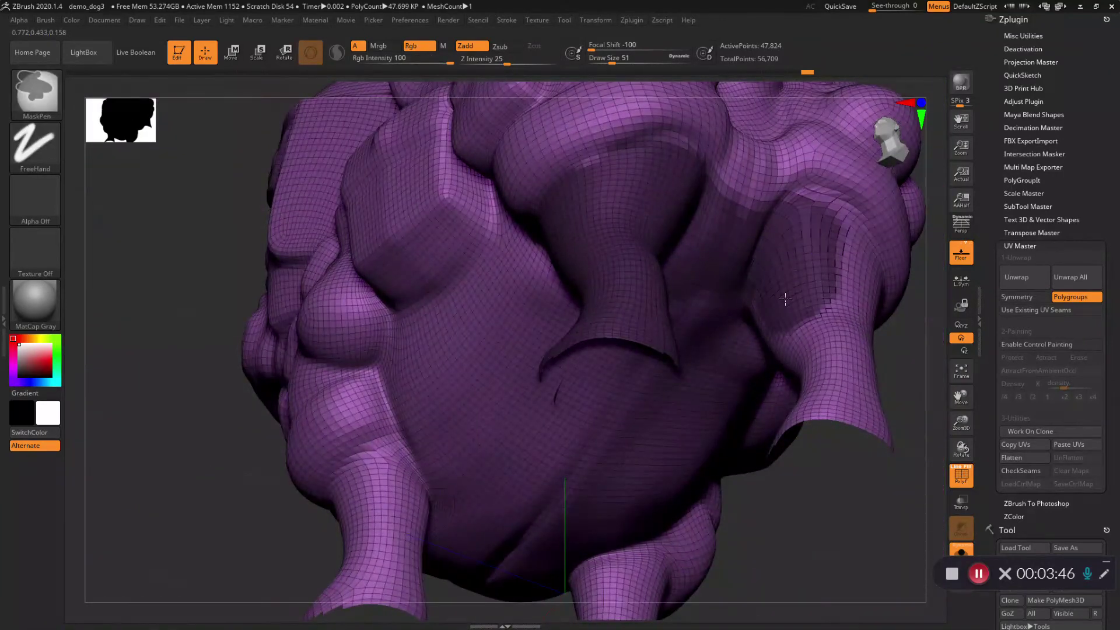
pyautogui.keyDown('ctrl'); pyautogui.moveTo(815, 229); pyautogui.dragTo(840, 273); pyautogui.keyUp('ctrl')
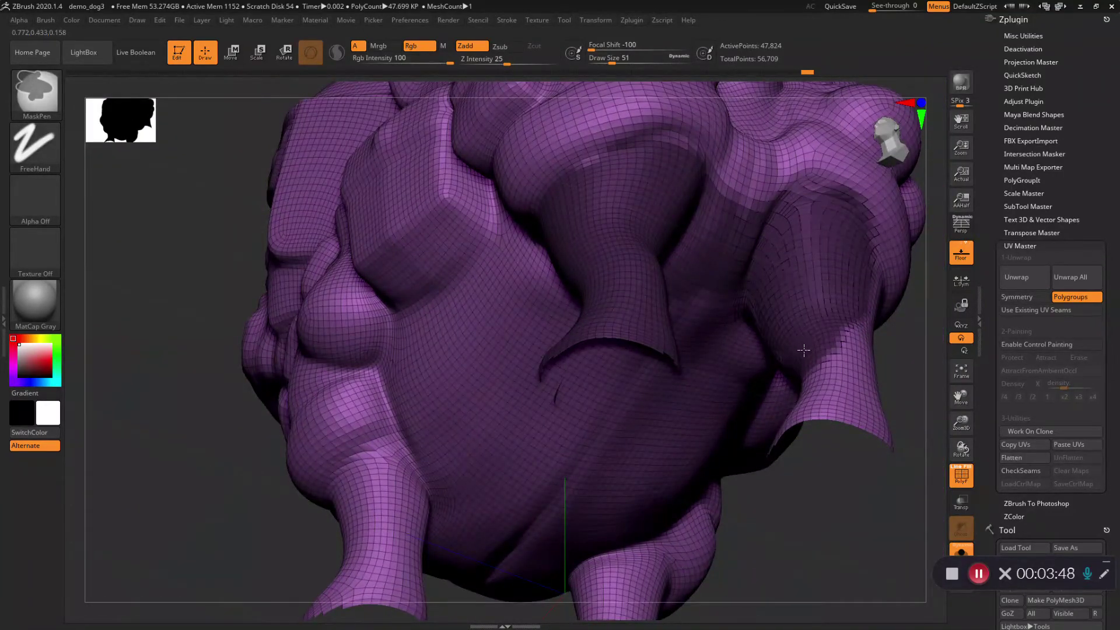
pyautogui.keyDown('ctrl'); pyautogui.moveTo(804, 350); pyautogui.dragTo(823, 382); pyautogui.keyUp('ctrl')
pyautogui.moveTo(857, 305)
pyautogui.mouseDown(button='right')
pyautogui.moveTo(830, 363)
pyautogui.moveTo(800, 380)
pyautogui.moveTo(417, 435)
pyautogui.moveTo(428, 385)
pyautogui.mouseUp(button='right')
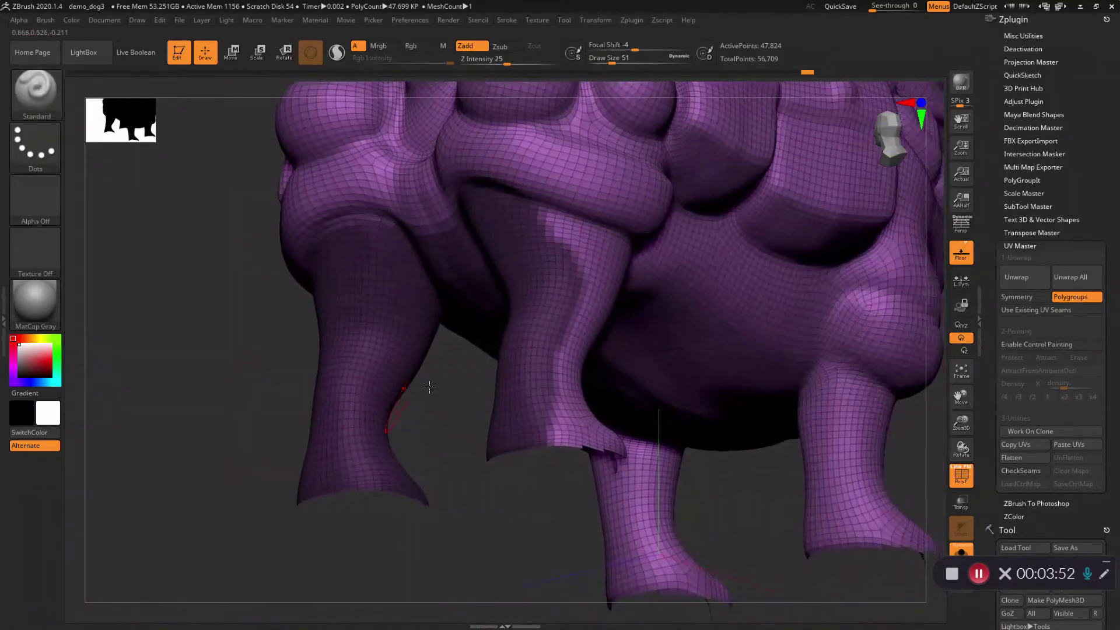
# Step: Mask the remaining outer side, front and paw of the opposite hind leg
pyautogui.keyDown('ctrl'); pyautogui.moveTo(542, 255); pyautogui.dragTo(569, 253); pyautogui.keyUp('ctrl')
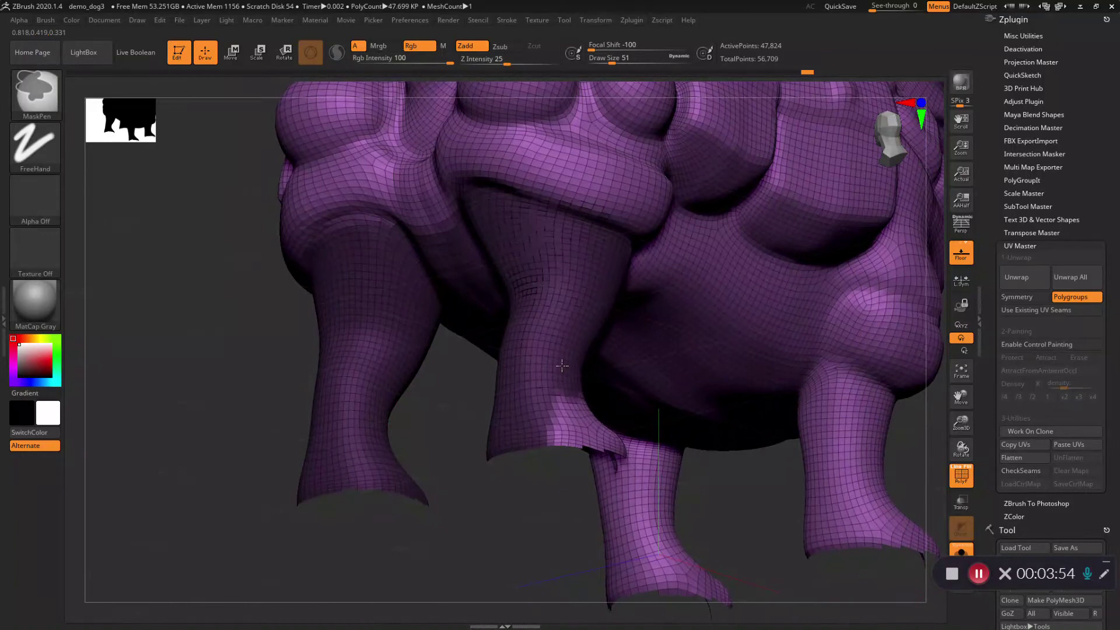
pyautogui.keyDown('ctrl'); pyautogui.moveTo(562, 365); pyautogui.dragTo(594, 434); pyautogui.keyUp('ctrl')
pyautogui.moveTo(594, 434); pyautogui.dragTo(530, 417, button='right')
pyautogui.moveTo(621, 327)
pyautogui.keyDown('ctrl'); pyautogui.mouseDown()
pyautogui.moveTo(654, 271)
pyautogui.moveTo(634, 374)
pyautogui.mouseUp(); pyautogui.keyUp('ctrl')
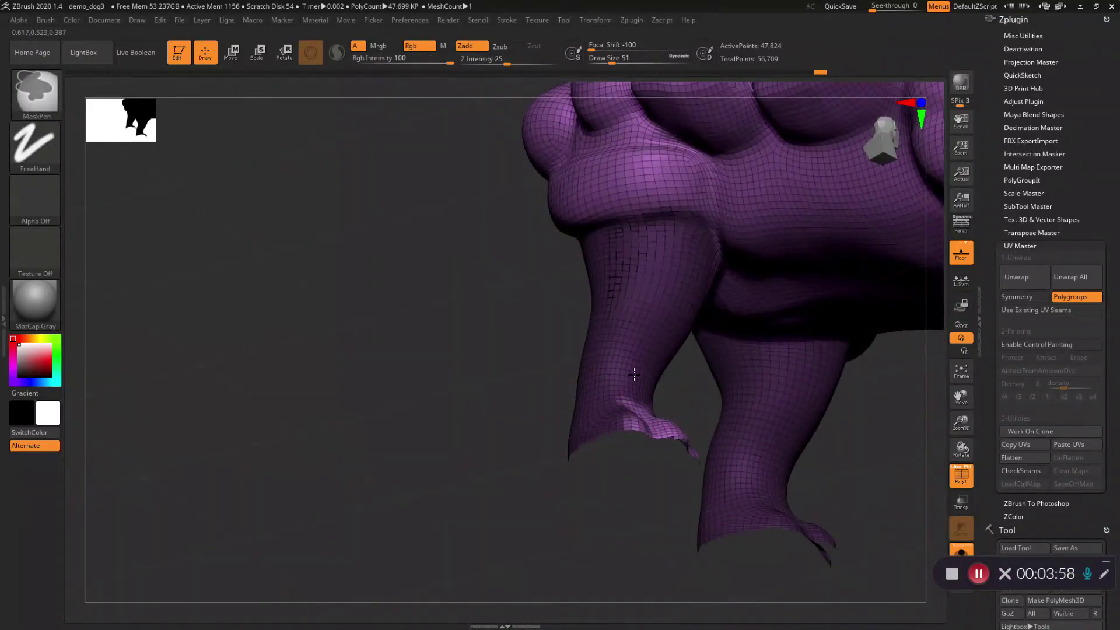
pyautogui.moveTo(670, 440); pyautogui.dragTo(681, 362, button='right')
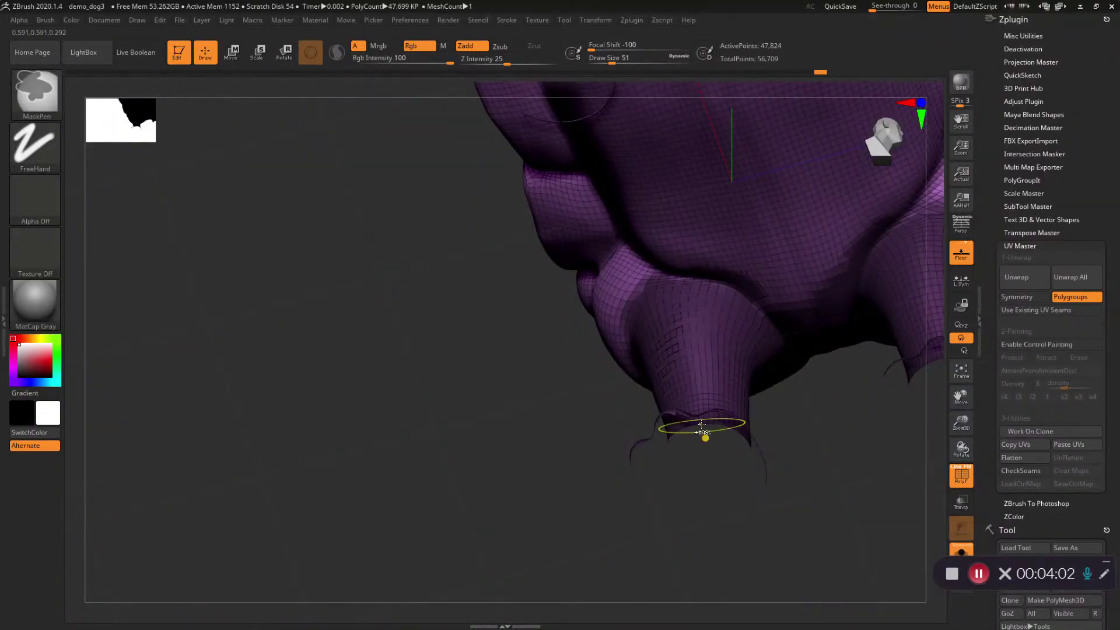
# Step: Convert the masked hind legs and the area between them to a polygroup and hide that group
pyautogui.moveTo(701, 429); pyautogui.dragTo(745, 435, button='right')
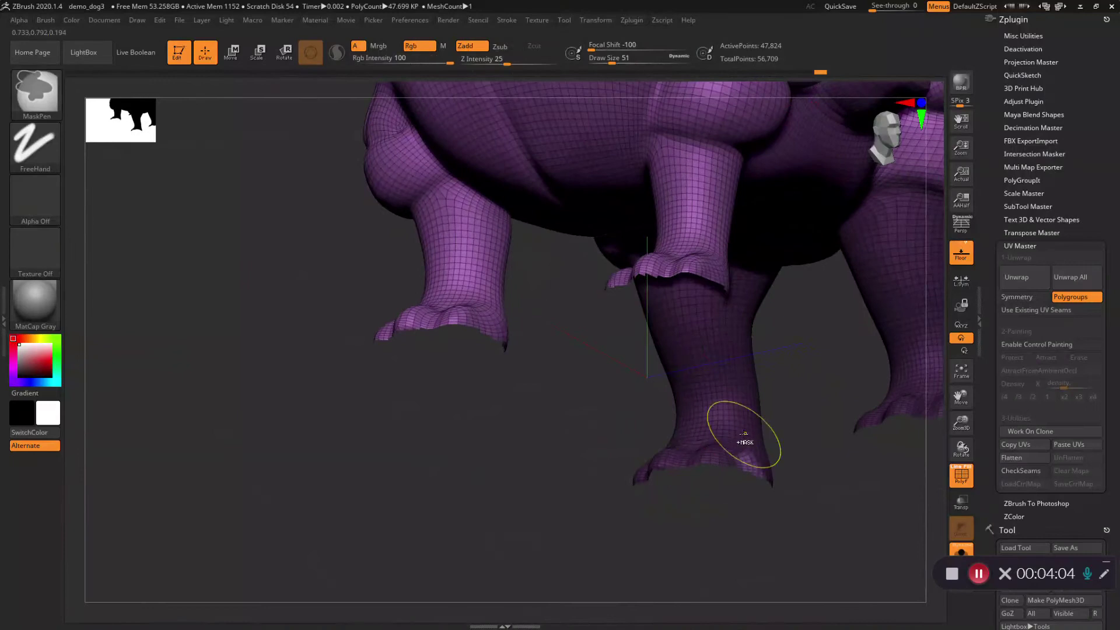
pyautogui.moveTo(707, 467)
pyautogui.mouseDown(button='right')
pyautogui.moveTo(840, 504)
pyautogui.moveTo(875, 475)
pyautogui.moveTo(869, 487)
pyautogui.moveTo(650, 520)
pyautogui.moveTo(657, 510)
pyautogui.moveTo(600, 393)
pyautogui.mouseUp(button='right')
pyautogui.hotkey('ctrl', 'w')
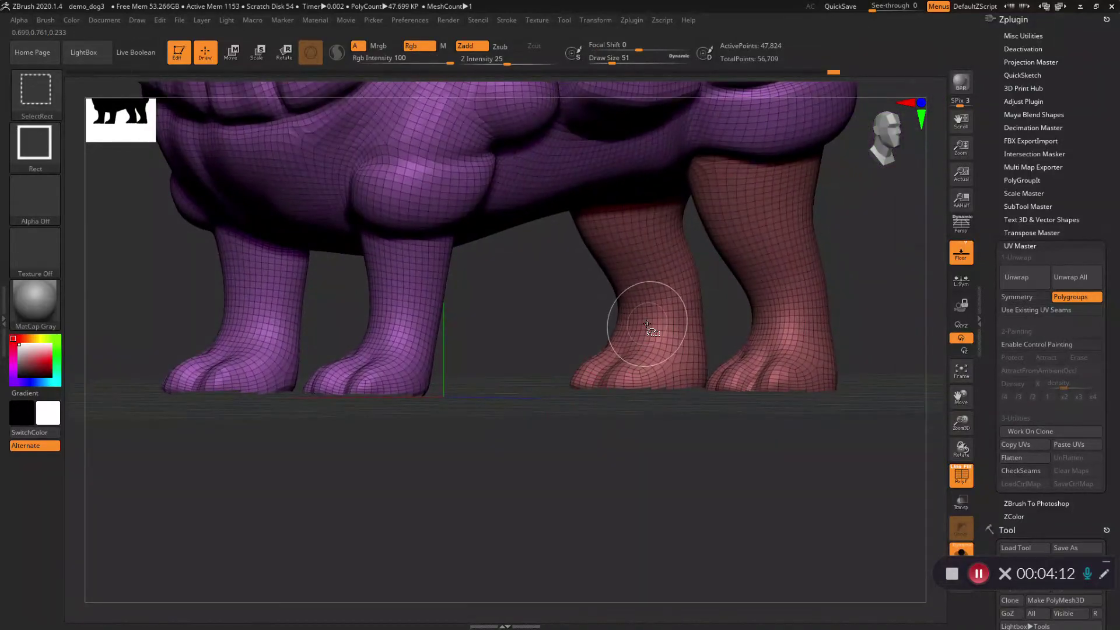
pyautogui.keyDown('ctrl'); pyautogui.keyDown('alt'); pyautogui.keyDown('shift'); pyautogui.click(647, 327); pyautogui.keyUp('shift'); pyautogui.keyUp('alt'); pyautogui.keyUp('ctrl')
# Step: Mask the near front leg from the paw up to the elbow, covering its outer and back sides
pyautogui.moveTo(647, 327)
pyautogui.mouseDown(button='right')
pyautogui.moveTo(621, 370)
pyautogui.moveTo(503, 362)
pyautogui.moveTo(636, 337)
pyautogui.moveTo(426, 354)
pyautogui.mouseUp(button='right')
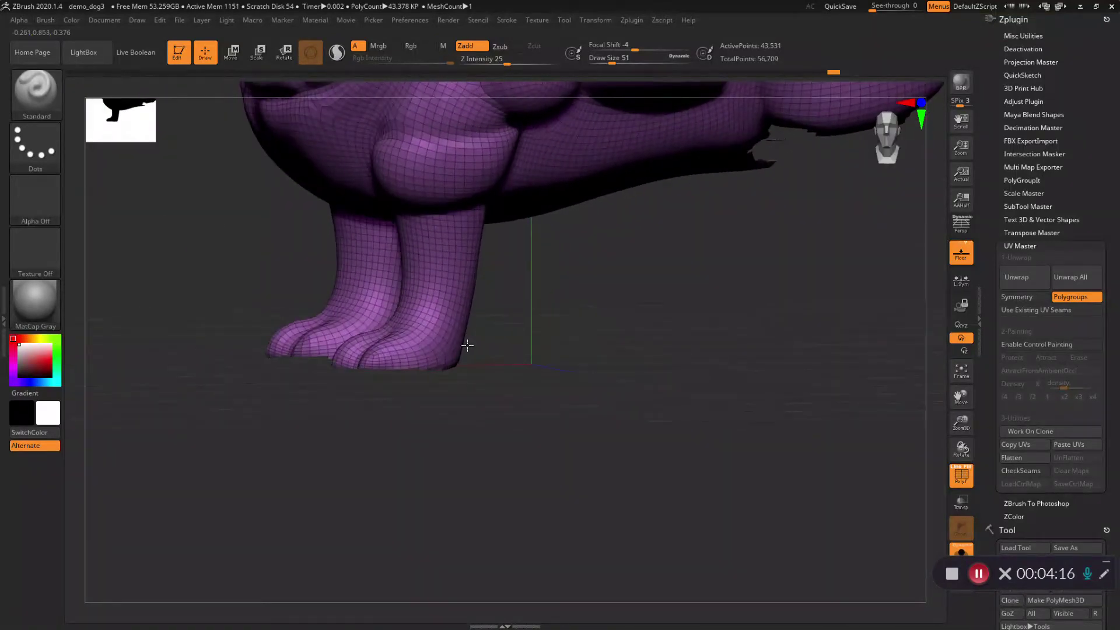
pyautogui.keyDown('ctrl'); pyautogui.moveTo(424, 355); pyautogui.dragTo(414, 351); pyautogui.keyUp('ctrl')
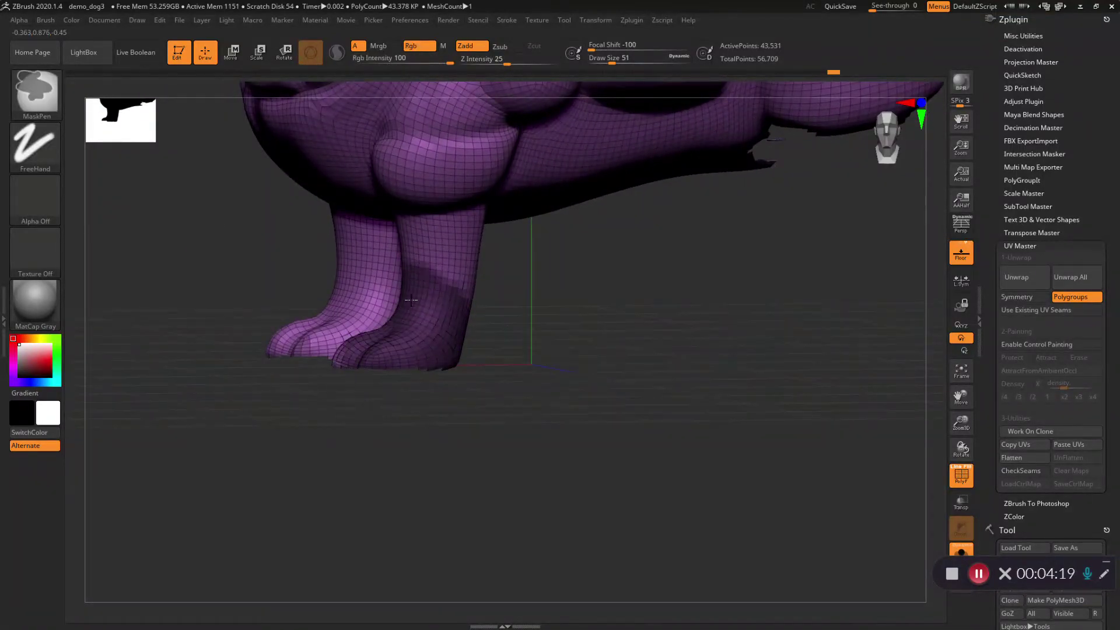
pyautogui.keyDown('ctrl'); pyautogui.moveTo(412, 301); pyautogui.dragTo(428, 259); pyautogui.keyUp('ctrl')
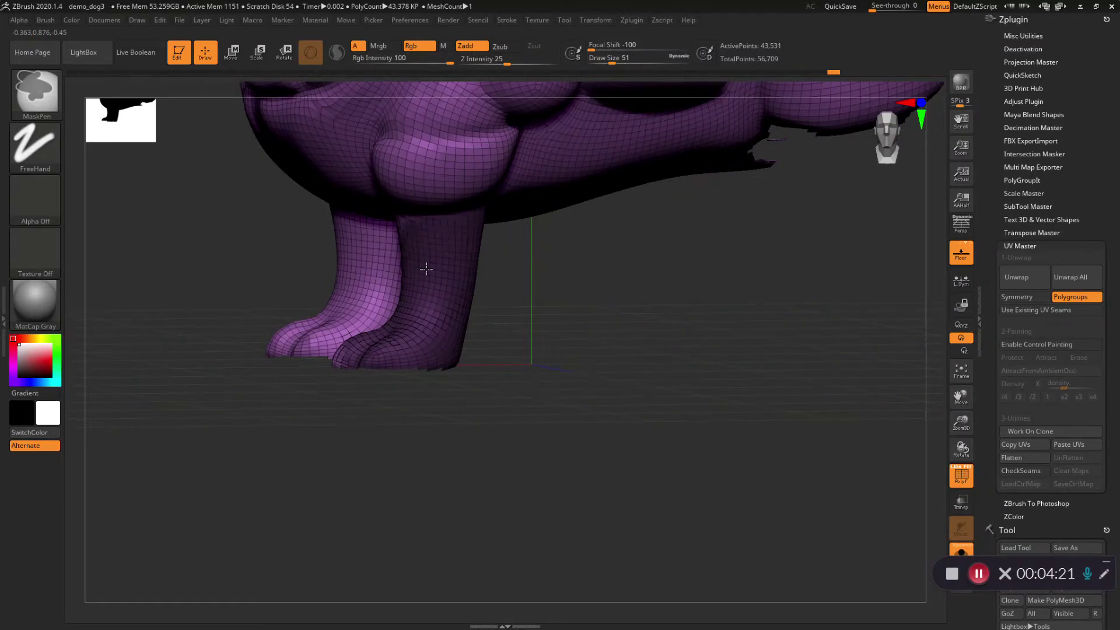
pyautogui.moveTo(420, 250); pyautogui.dragTo(477, 235, button='right')
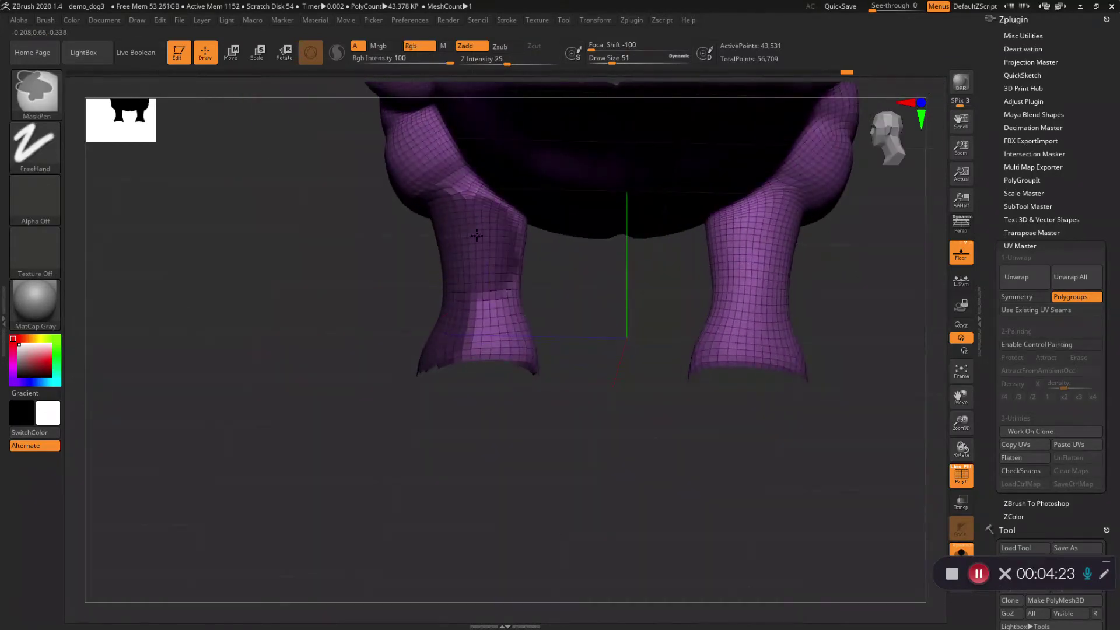
pyautogui.keyDown('ctrl'); pyautogui.moveTo(478, 218); pyautogui.dragTo(491, 324); pyautogui.keyUp('ctrl')
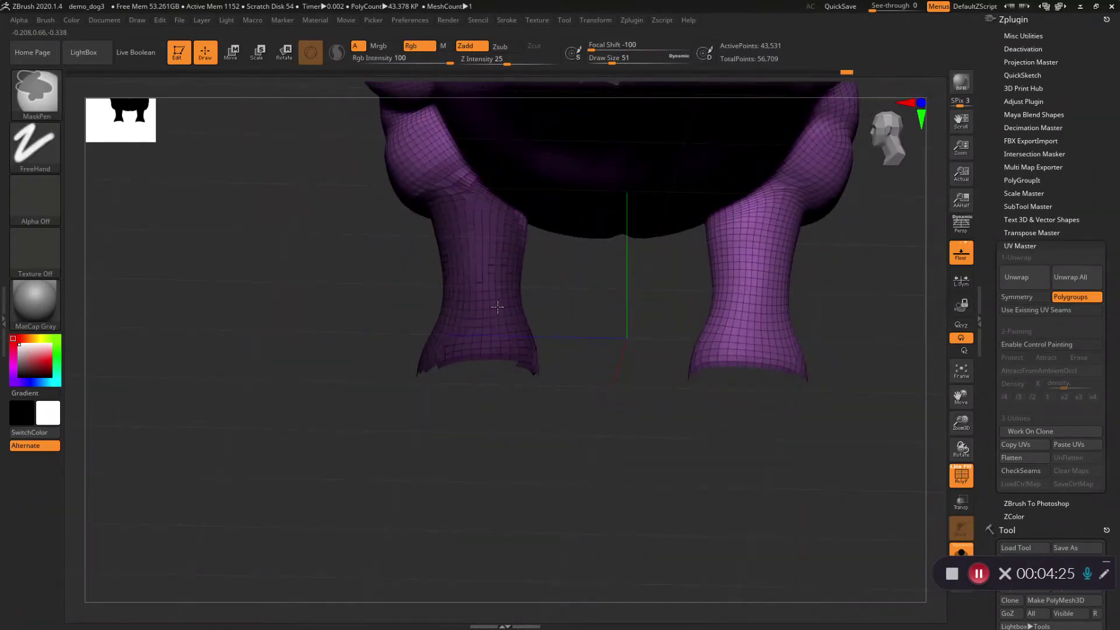
pyautogui.moveTo(503, 225)
pyautogui.mouseDown(button='right')
pyautogui.moveTo(445, 267)
pyautogui.moveTo(443, 245)
pyautogui.moveTo(488, 229)
pyautogui.mouseUp(button='right')
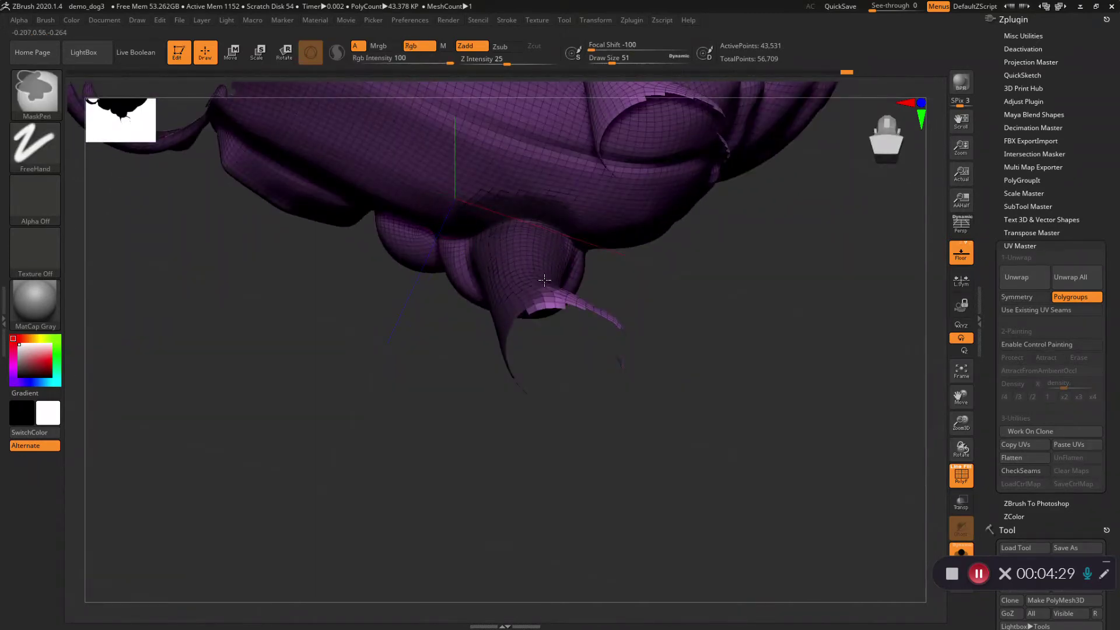
# Step: Extend the mask over the front leg's inner side, across the belly, and onto the opposite front leg
pyautogui.moveTo(582, 312); pyautogui.dragTo(520, 180, button='right')
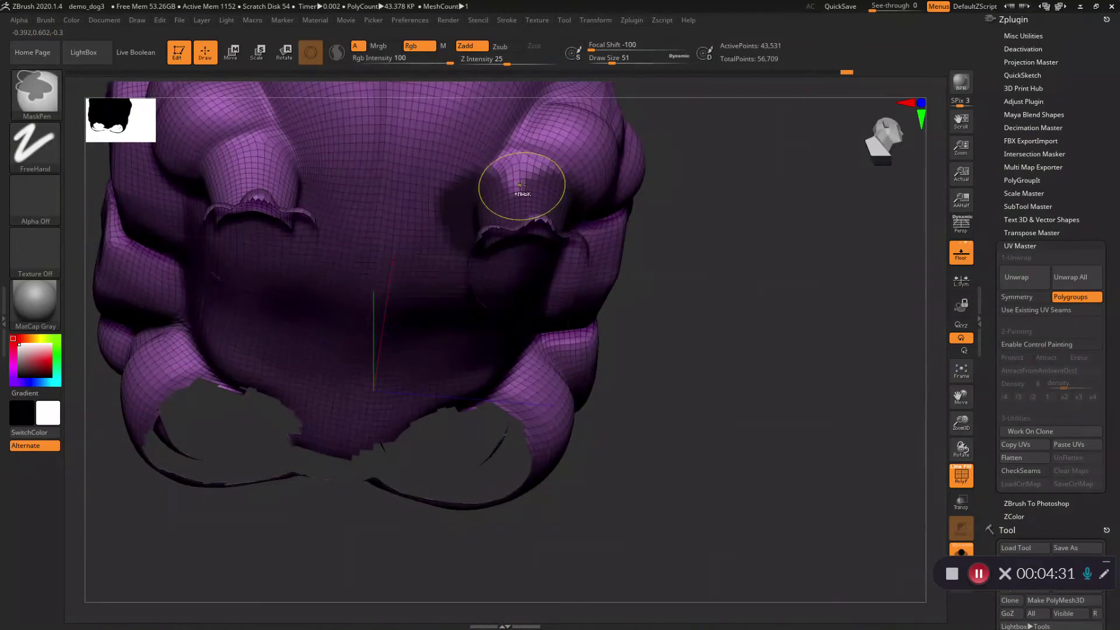
pyautogui.moveTo(494, 187)
pyautogui.mouseDown()
pyautogui.moveTo(433, 169)
pyautogui.moveTo(267, 167)
pyautogui.mouseUp()
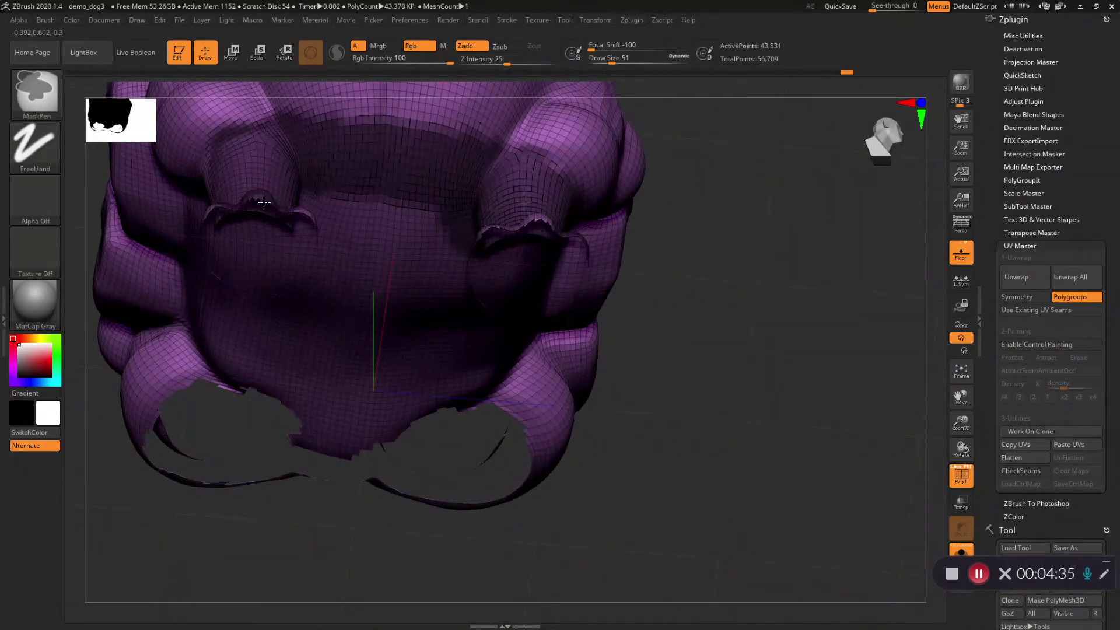
pyautogui.moveTo(267, 207); pyautogui.dragTo(441, 356, button='right')
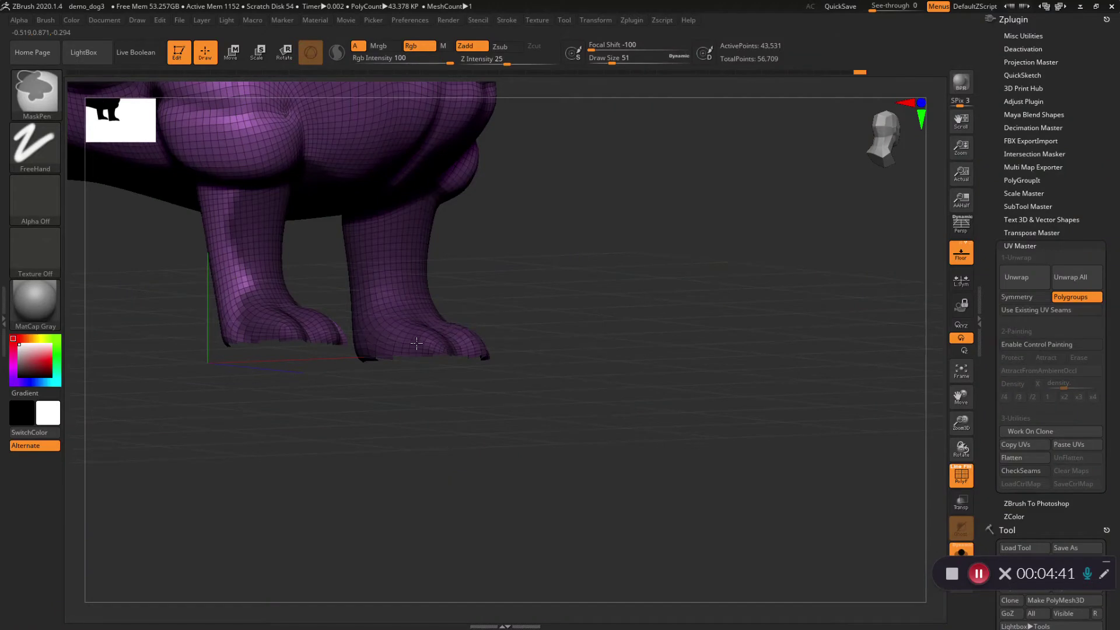
# Step: Mask the remaining outer and back sides of the opposite front leg down to the paw
pyautogui.keyDown('alt'); pyautogui.moveTo(393, 368); pyautogui.dragTo(590, 448, button='right'); pyautogui.keyUp('alt')
pyautogui.moveTo(475, 391)
pyautogui.mouseDown(button='right')
pyautogui.moveTo(473, 469)
pyautogui.moveTo(527, 423)
pyautogui.mouseUp(button='right')
pyautogui.moveTo(546, 402)
pyautogui.keyDown('ctrl'); pyautogui.mouseDown()
pyautogui.moveTo(579, 393)
pyautogui.moveTo(570, 323)
pyautogui.mouseUp(); pyautogui.keyUp('ctrl')
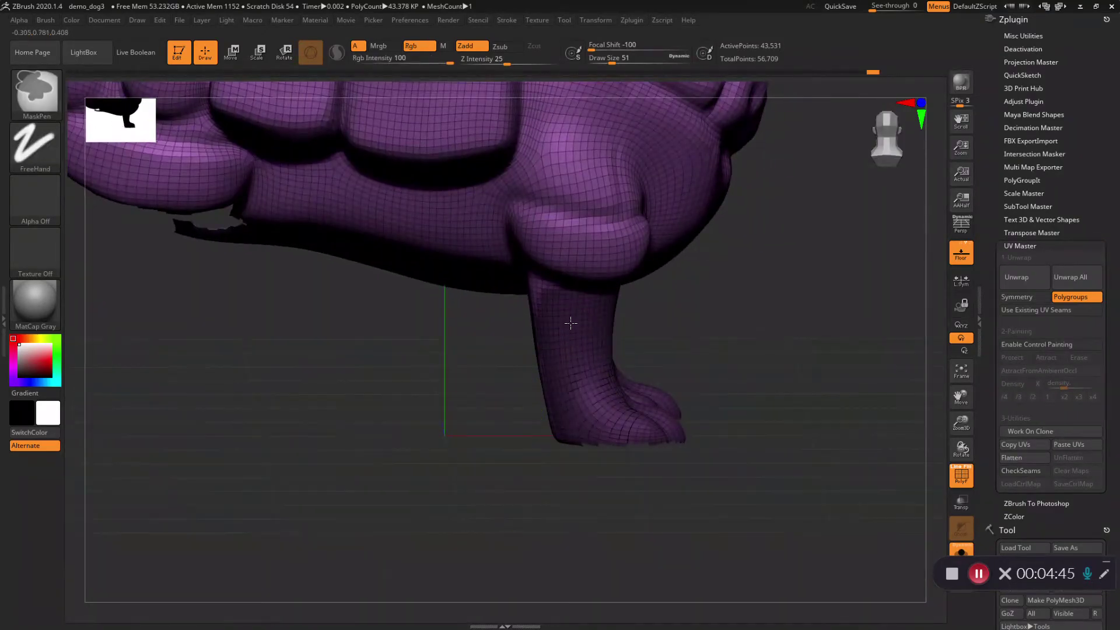
pyautogui.moveTo(568, 321); pyautogui.dragTo(588, 362, button='right')
pyautogui.keyDown('ctrl'); pyautogui.moveTo(569, 351); pyautogui.dragTo(558, 308); pyautogui.keyUp('ctrl')
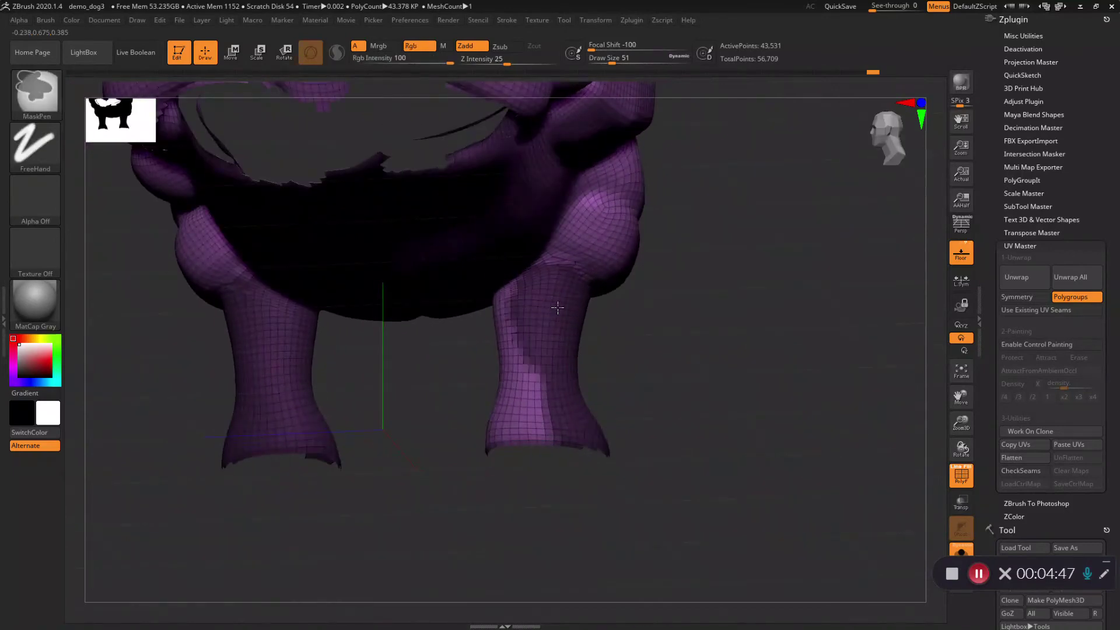
pyautogui.keyDown('ctrl'); pyautogui.moveTo(515, 354); pyautogui.dragTo(520, 418); pyautogui.keyUp('ctrl')
# Step: Convert the masked front legs and the strip between them to a polygroup and hide that group
pyautogui.moveTo(520, 417)
pyautogui.mouseDown(button='right')
pyautogui.moveTo(557, 400)
pyautogui.moveTo(559, 383)
pyautogui.moveTo(532, 357)
pyautogui.mouseUp(button='right')
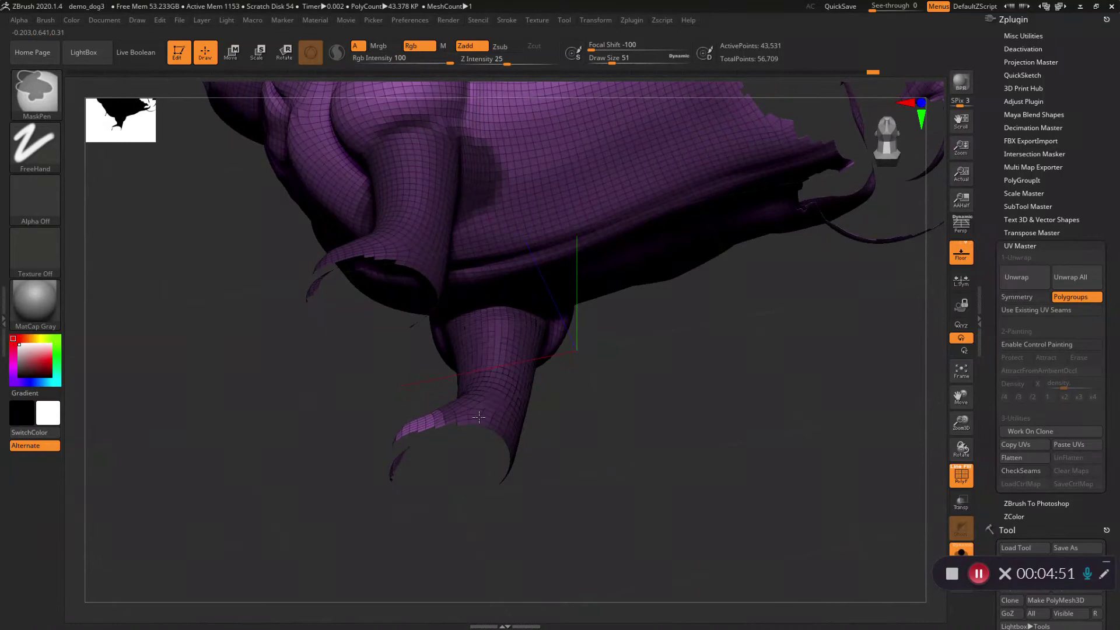
pyautogui.moveTo(425, 444)
pyautogui.mouseDown(button='right')
pyautogui.moveTo(418, 450)
pyautogui.moveTo(490, 512)
pyautogui.moveTo(545, 434)
pyautogui.moveTo(528, 409)
pyautogui.moveTo(400, 425)
pyautogui.moveTo(402, 399)
pyautogui.moveTo(406, 487)
pyautogui.moveTo(430, 392)
pyautogui.moveTo(435, 467)
pyautogui.mouseUp(button='right')
pyautogui.hotkey('ctrl', 'w')
pyautogui.keyDown('ctrl'); pyautogui.keyDown('shift'); pyautogui.click(620, 364); pyautogui.keyUp('shift'); pyautogui.keyUp('ctrl')
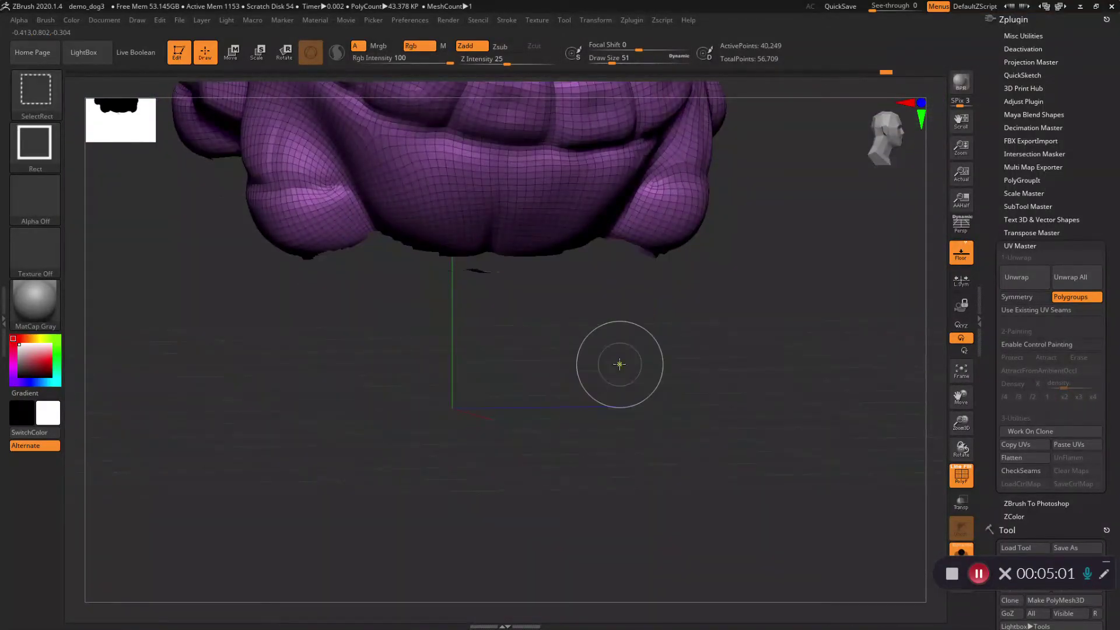
# Step: Mask the bedroll's rear and upper surface between the strap and the spiral end on the near side
pyautogui.moveTo(605, 385)
pyautogui.mouseDown(button='right')
pyautogui.moveTo(612, 350)
pyautogui.moveTo(578, 327)
pyautogui.moveTo(625, 435)
pyautogui.moveTo(546, 455)
pyautogui.moveTo(575, 454)
pyautogui.moveTo(528, 444)
pyautogui.moveTo(572, 428)
pyautogui.moveTo(414, 349)
pyautogui.moveTo(450, 350)
pyautogui.moveTo(480, 320)
pyautogui.moveTo(381, 351)
pyautogui.mouseUp(button='right')
pyautogui.moveTo(382, 352)
pyautogui.keyDown('ctrl'); pyautogui.mouseDown()
pyautogui.moveTo(388, 376)
pyautogui.moveTo(344, 363)
pyautogui.mouseUp(); pyautogui.keyUp('ctrl')
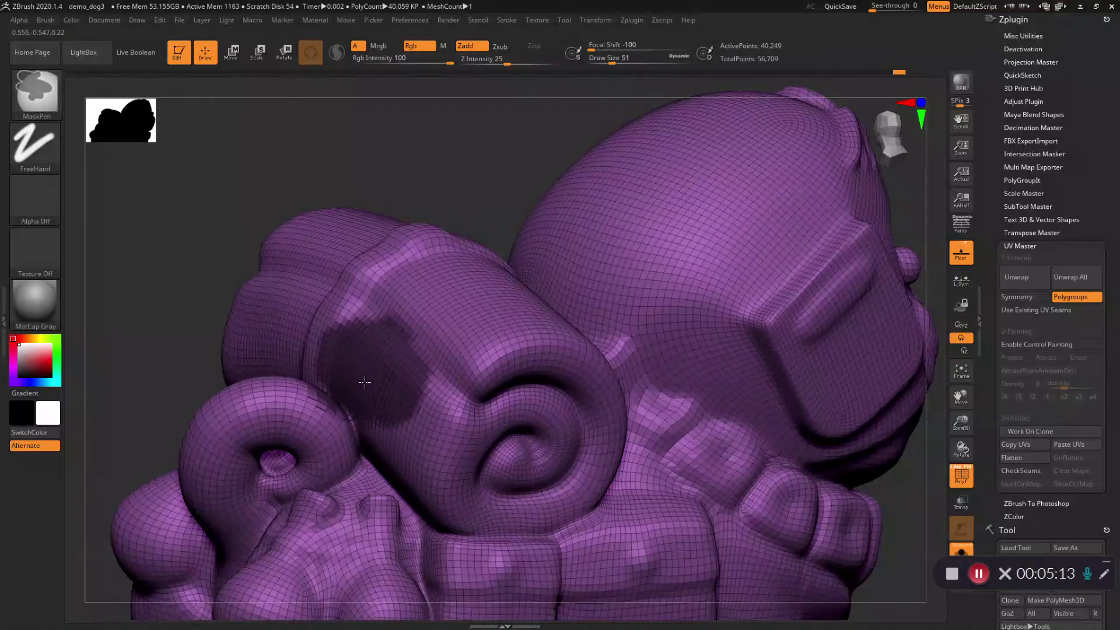
pyautogui.moveTo(384, 398)
pyautogui.keyDown('ctrl'); pyautogui.mouseDown()
pyautogui.moveTo(417, 437)
pyautogui.moveTo(385, 426)
pyautogui.mouseUp(); pyautogui.keyUp('ctrl')
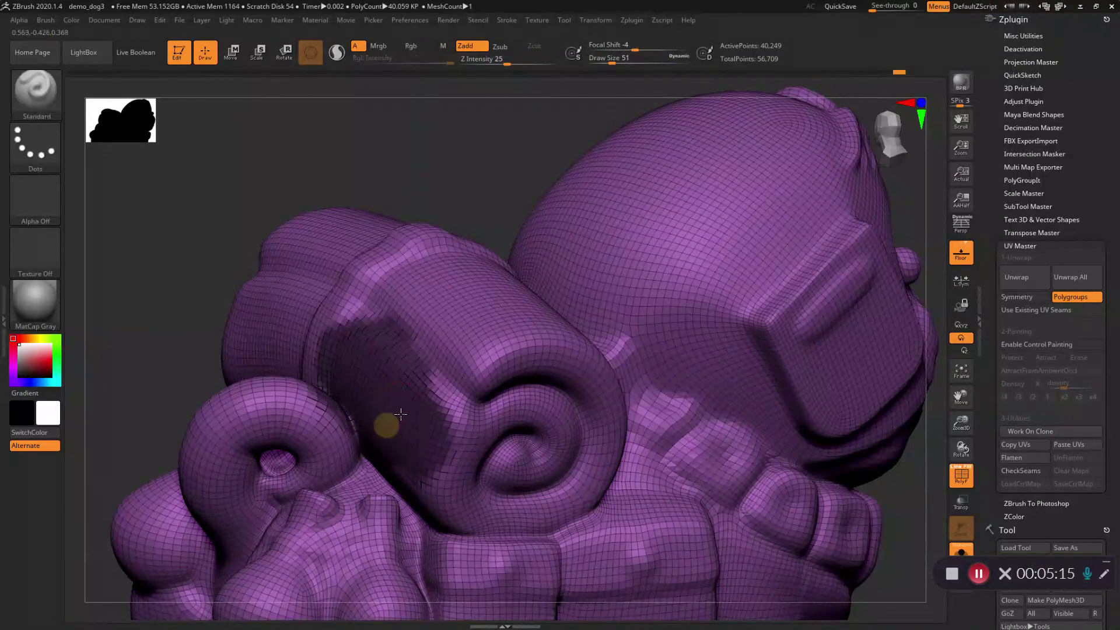
pyautogui.moveTo(385, 425)
pyautogui.mouseDown(button='right')
pyautogui.moveTo(409, 366)
pyautogui.moveTo(427, 424)
pyautogui.moveTo(370, 463)
pyautogui.moveTo(378, 438)
pyautogui.mouseUp(button='right')
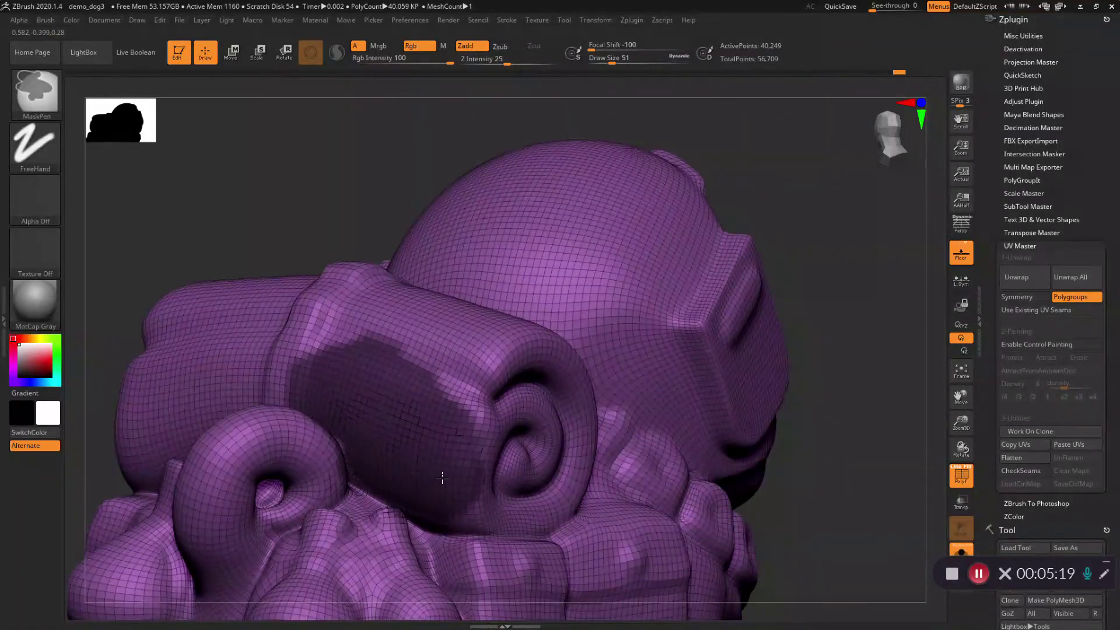
pyautogui.moveTo(483, 497)
pyautogui.keyDown('ctrl'); pyautogui.mouseDown()
pyautogui.moveTo(517, 499)
pyautogui.moveTo(461, 403)
pyautogui.moveTo(379, 358)
pyautogui.moveTo(305, 345)
pyautogui.moveTo(519, 358)
pyautogui.moveTo(331, 284)
pyautogui.mouseUp(); pyautogui.keyUp('ctrl')
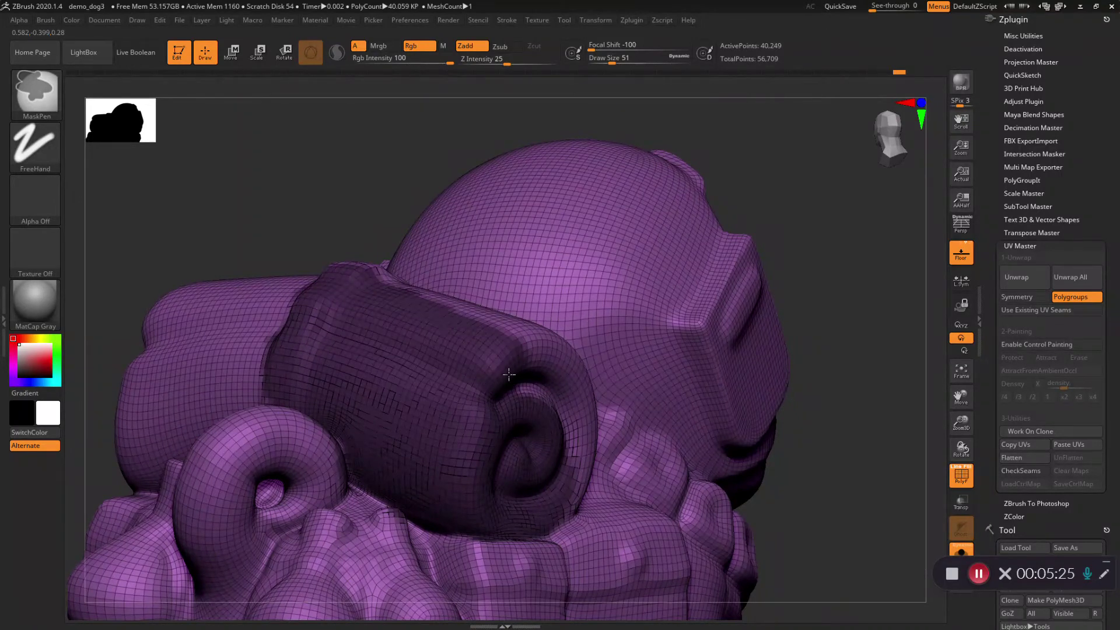
pyautogui.keyDown('ctrl'); pyautogui.moveTo(509, 374); pyautogui.dragTo(552, 422); pyautogui.keyUp('ctrl')
# Step: Mask the bedroll's near spiral end out to its outer rim
pyautogui.moveTo(553, 422); pyautogui.dragTo(466, 444, button='right')
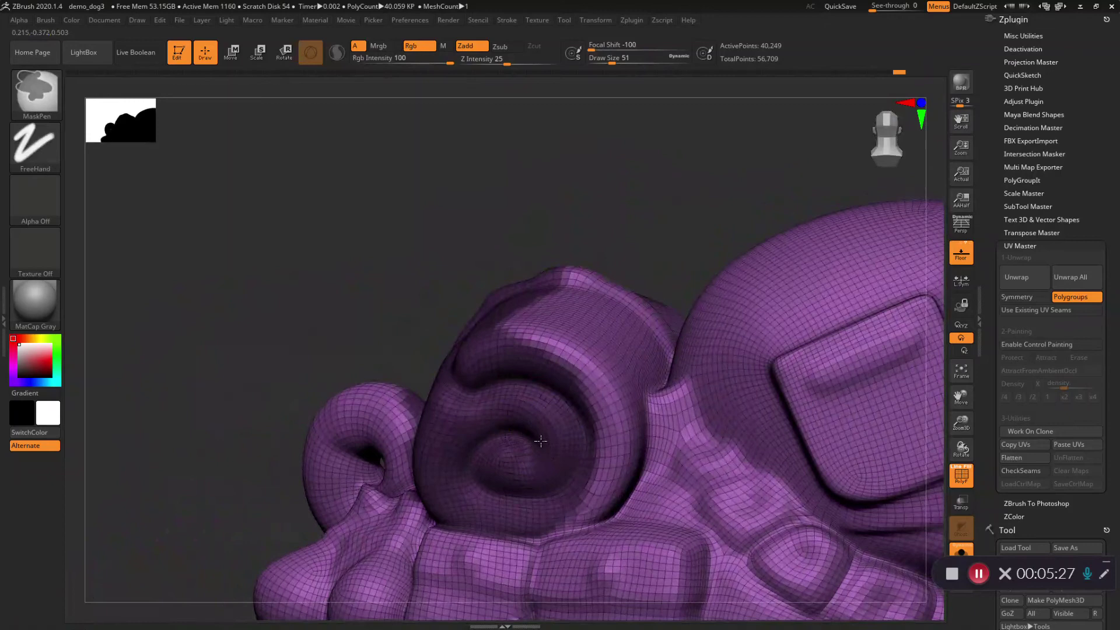
pyautogui.keyDown('ctrl'); pyautogui.moveTo(589, 452); pyautogui.dragTo(567, 379); pyautogui.keyUp('ctrl')
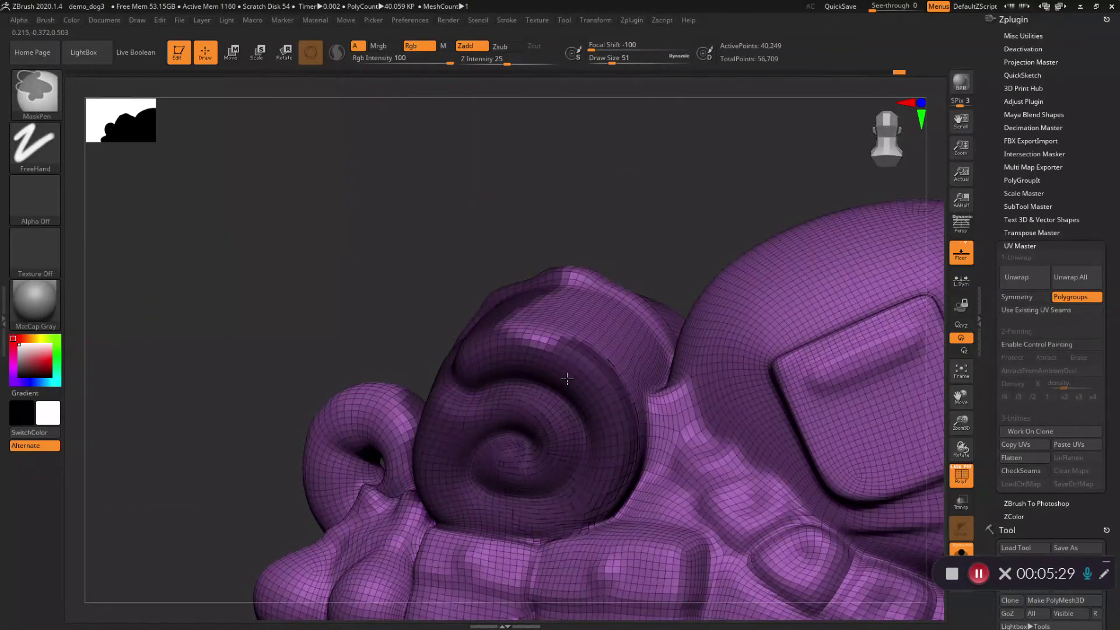
pyautogui.keyDown('ctrl'); pyautogui.click(599, 383); pyautogui.keyUp('ctrl')
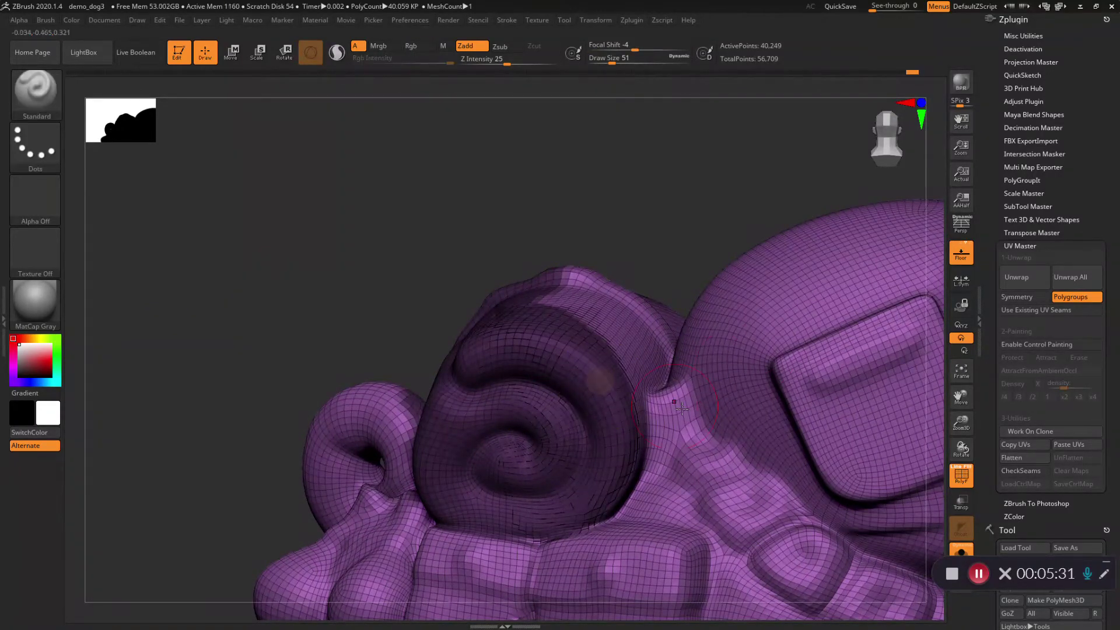
# Step: Extend the mask over the bedroll's top and the side facing the head, across the strap onto the opposite half
pyautogui.moveTo(645, 271); pyautogui.dragTo(632, 331, button='right')
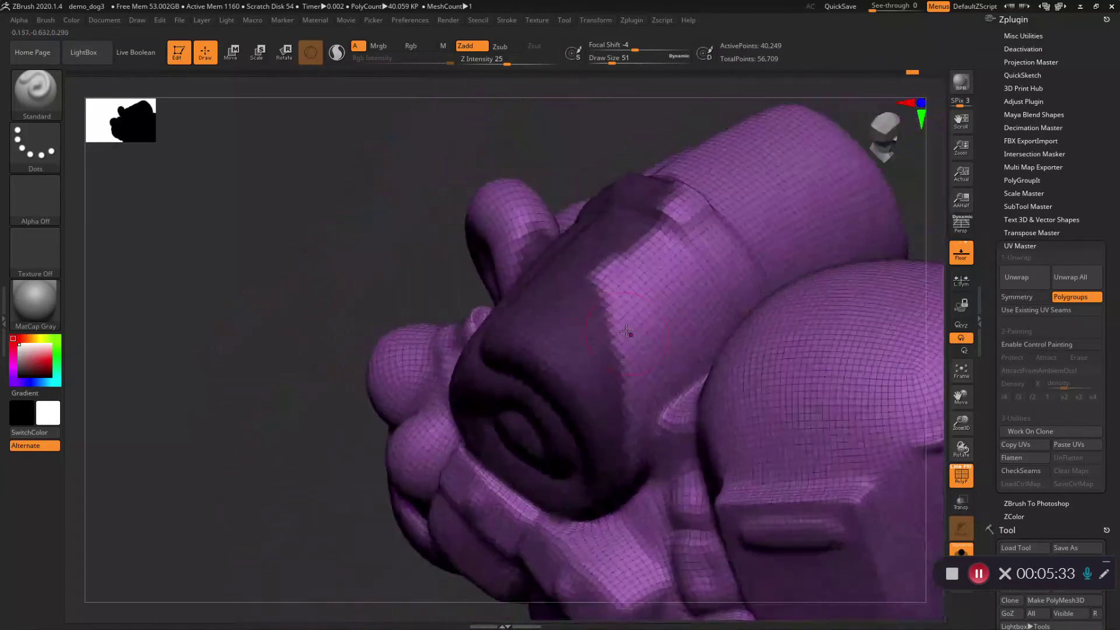
pyautogui.moveTo(610, 280); pyautogui.dragTo(607, 318, button='right')
pyautogui.keyDown('ctrl'); pyautogui.moveTo(585, 504); pyautogui.dragTo(583, 474); pyautogui.keyUp('ctrl')
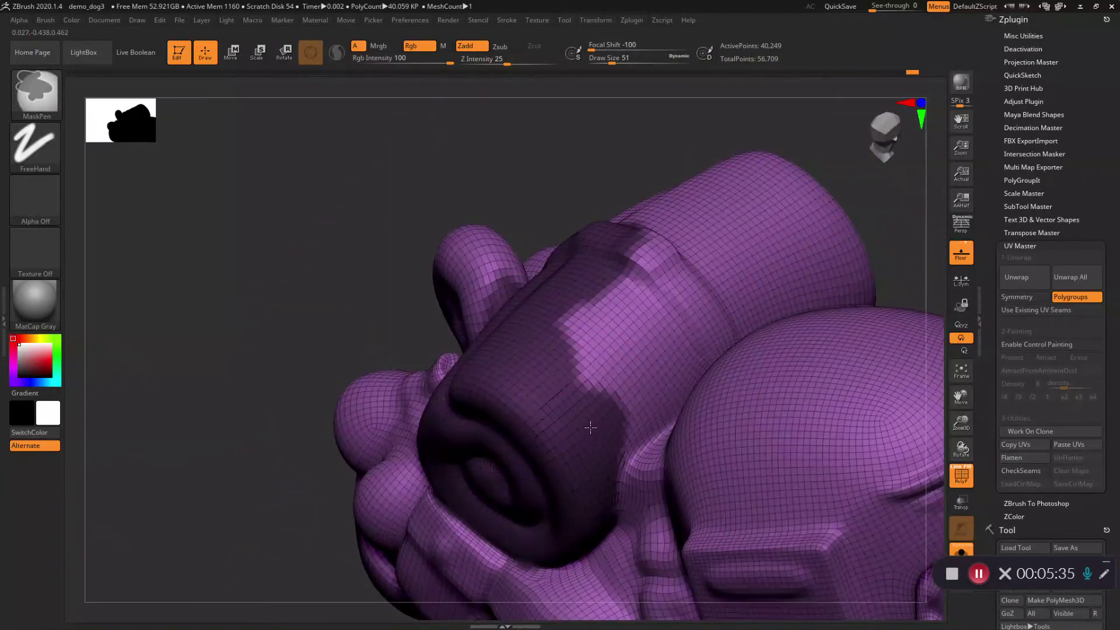
pyautogui.moveTo(590, 428)
pyautogui.keyDown('ctrl'); pyautogui.mouseDown()
pyautogui.moveTo(631, 405)
pyautogui.moveTo(681, 320)
pyautogui.moveTo(768, 249)
pyautogui.moveTo(590, 363)
pyautogui.mouseUp(); pyautogui.keyUp('ctrl')
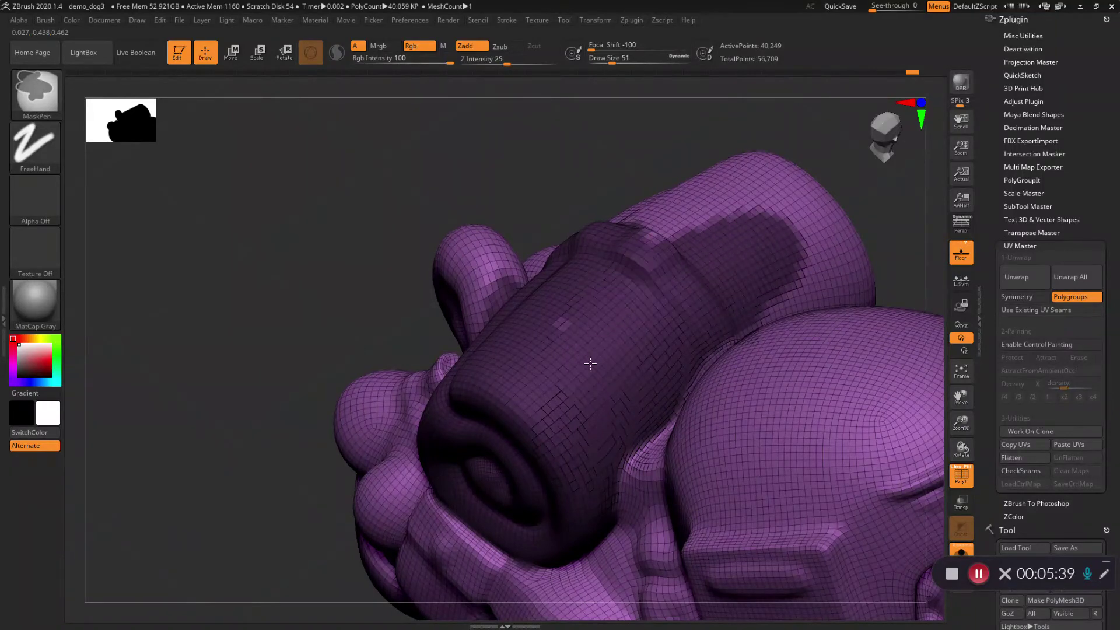
pyautogui.keyDown('ctrl'); pyautogui.moveTo(708, 239); pyautogui.dragTo(648, 222); pyautogui.keyUp('ctrl')
# Step: Mask the bedroll's opposite spiral end and the adjoining surface facing the head
pyautogui.moveTo(881, 274)
pyautogui.mouseDown()
pyautogui.moveTo(795, 343)
pyautogui.moveTo(295, 280)
pyautogui.moveTo(283, 265)
pyautogui.moveTo(309, 264)
pyautogui.moveTo(330, 316)
pyautogui.moveTo(340, 293)
pyautogui.moveTo(423, 397)
pyautogui.moveTo(435, 284)
pyautogui.mouseUp()
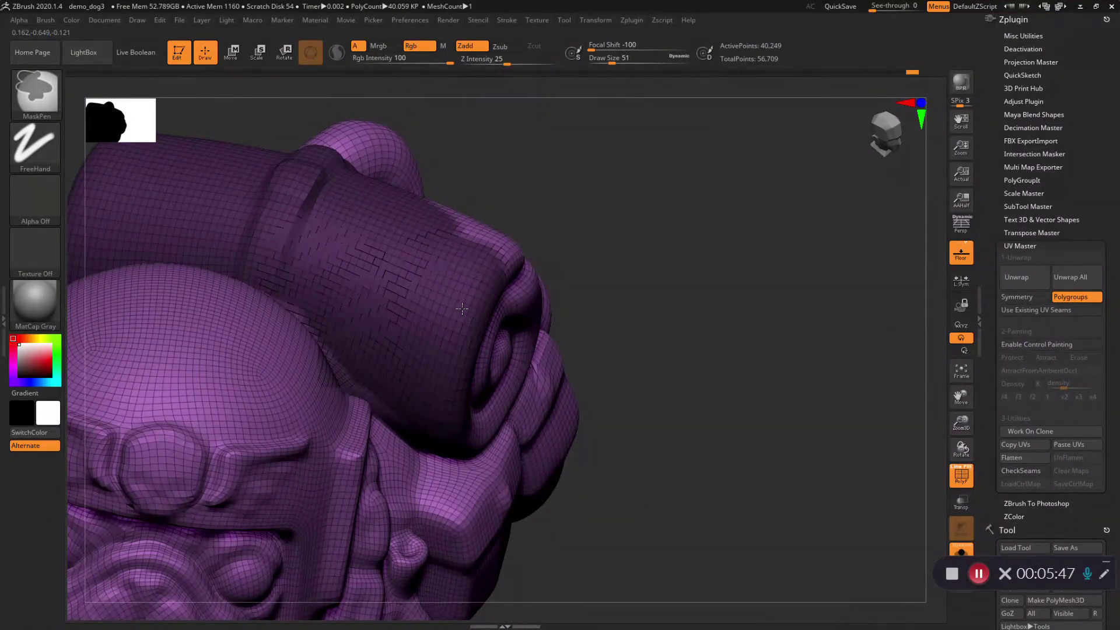
pyautogui.moveTo(462, 309)
pyautogui.mouseDown(button='right')
pyautogui.moveTo(430, 300)
pyautogui.moveTo(440, 260)
pyautogui.moveTo(441, 270)
pyautogui.mouseUp(button='right')
pyautogui.keyDown('ctrl'); pyautogui.moveTo(443, 407); pyautogui.dragTo(444, 399); pyautogui.keyUp('ctrl')
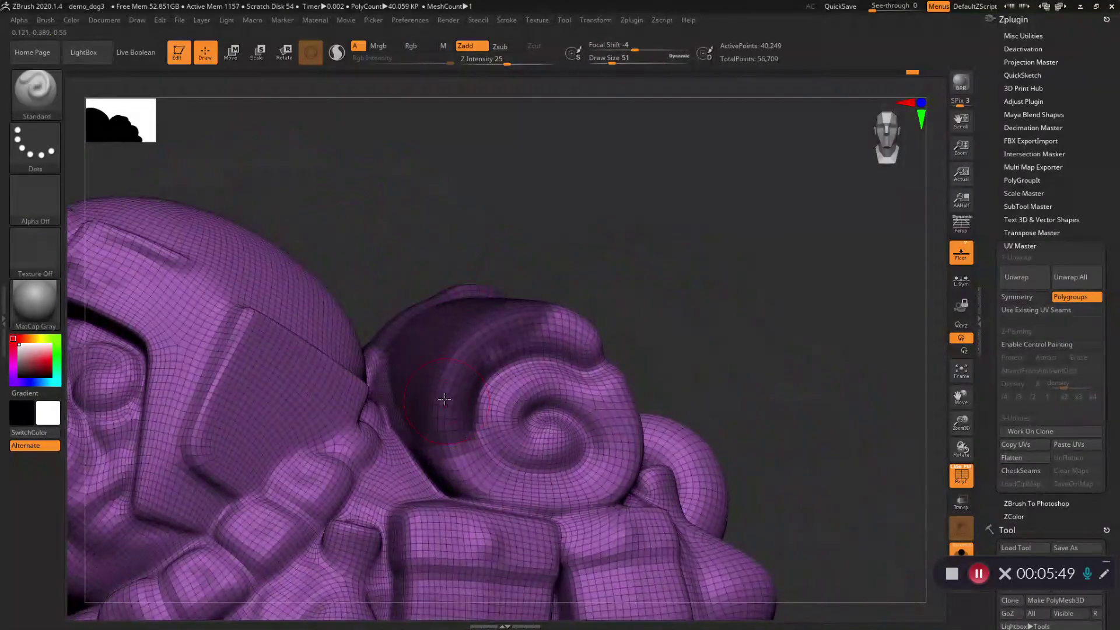
pyautogui.moveTo(444, 400); pyautogui.dragTo(404, 353, button='right')
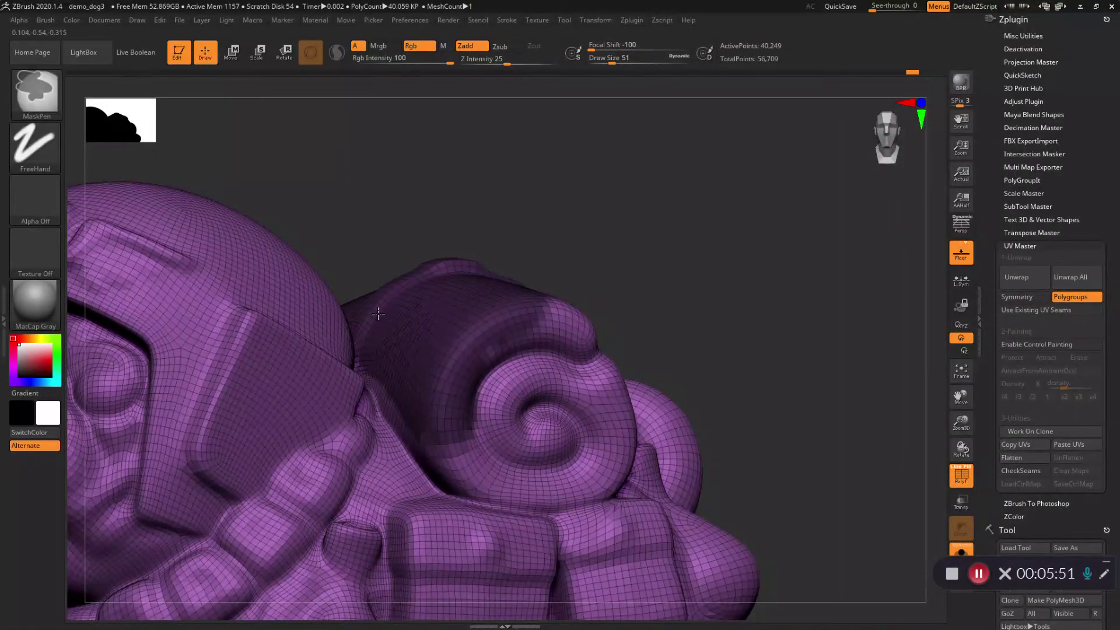
pyautogui.moveTo(434, 393)
pyautogui.keyDown('ctrl'); pyautogui.mouseDown()
pyautogui.moveTo(474, 445)
pyautogui.moveTo(557, 473)
pyautogui.moveTo(601, 458)
pyautogui.moveTo(590, 402)
pyautogui.moveTo(514, 425)
pyautogui.moveTo(557, 372)
pyautogui.mouseUp(); pyautogui.keyUp('ctrl')
# Step: Mask the remaining rear surface of the bedroll's opposite half, from the spiral end to the strap
pyautogui.moveTo(562, 330); pyautogui.dragTo(486, 378, button='right')
pyautogui.moveTo(580, 382)
pyautogui.keyDown('ctrl'); pyautogui.mouseDown()
pyautogui.moveTo(608, 418)
pyautogui.moveTo(576, 470)
pyautogui.mouseUp(); pyautogui.keyUp('ctrl')
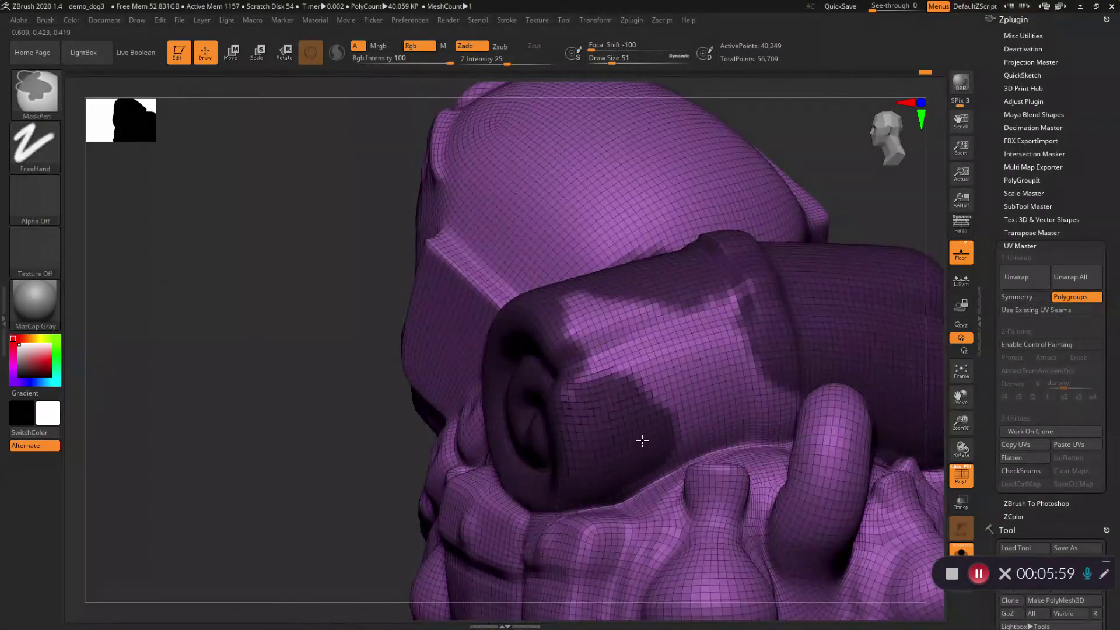
pyautogui.moveTo(643, 441)
pyautogui.keyDown('ctrl'); pyautogui.mouseDown()
pyautogui.moveTo(739, 431)
pyautogui.moveTo(679, 350)
pyautogui.moveTo(574, 350)
pyautogui.moveTo(647, 297)
pyautogui.mouseUp(); pyautogui.keyUp('ctrl')
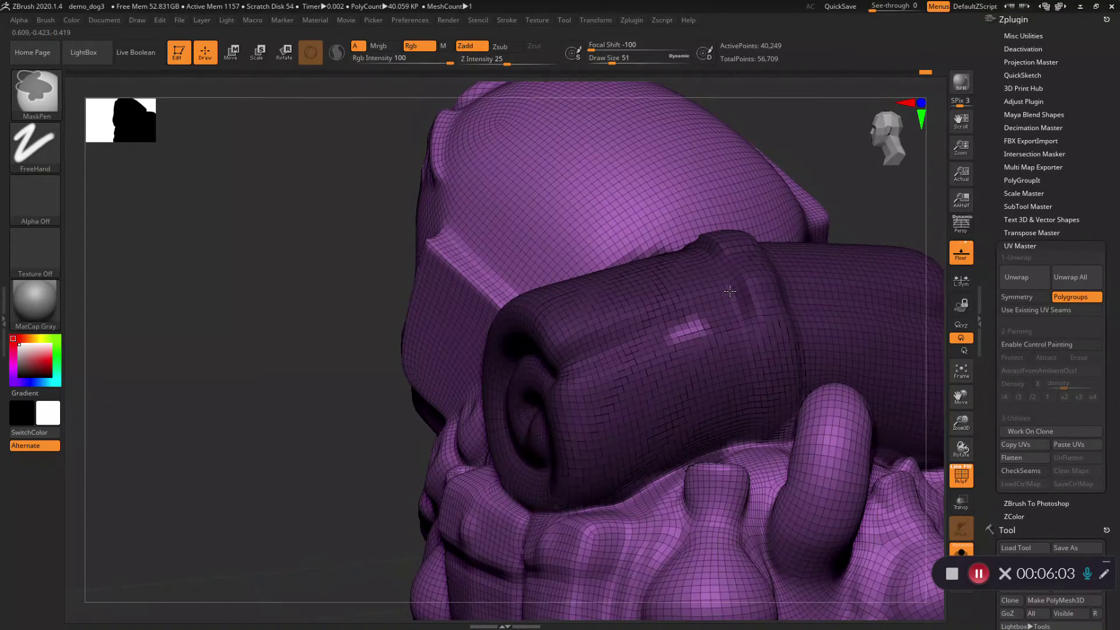
# Step: Clear the stray mask from the back of the helmet beside the bedroll
pyautogui.moveTo(668, 344)
pyautogui.mouseDown(button='right')
pyautogui.moveTo(685, 350)
pyautogui.moveTo(450, 320)
pyautogui.moveTo(682, 408)
pyautogui.moveTo(665, 373)
pyautogui.moveTo(683, 407)
pyautogui.moveTo(624, 392)
pyautogui.moveTo(584, 414)
pyautogui.moveTo(600, 402)
pyautogui.moveTo(408, 438)
pyautogui.moveTo(449, 492)
pyautogui.moveTo(514, 350)
pyautogui.mouseUp(button='right')
pyautogui.press('ctrl')
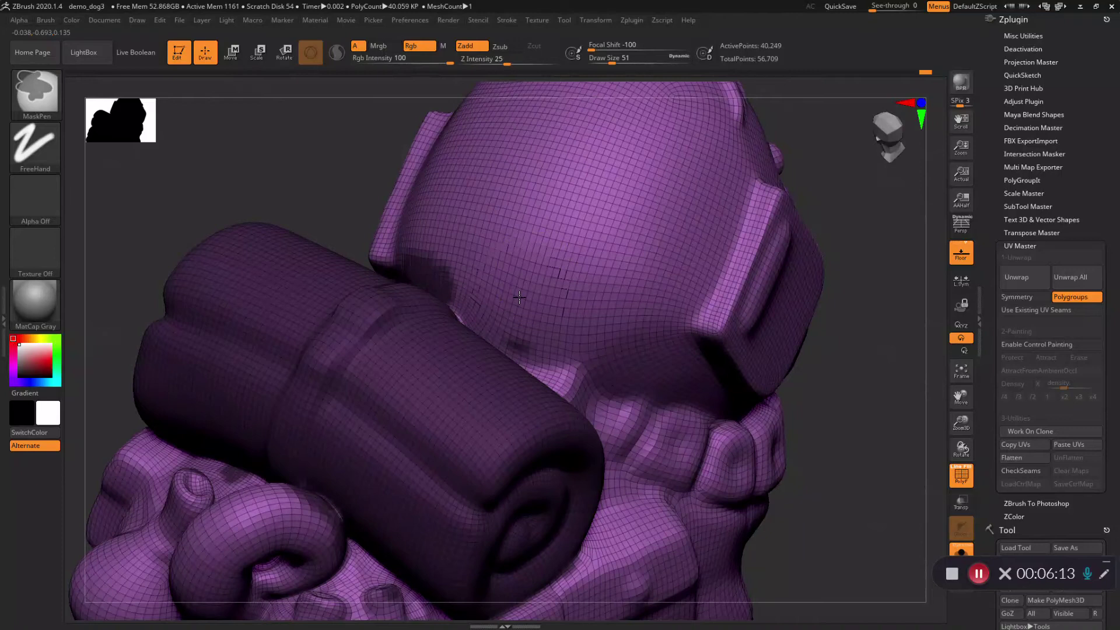
pyautogui.moveTo(519, 298)
pyautogui.mouseDown(button='right')
pyautogui.moveTo(560, 356)
pyautogui.moveTo(530, 311)
pyautogui.mouseUp(button='right')
pyautogui.press('ctrl')
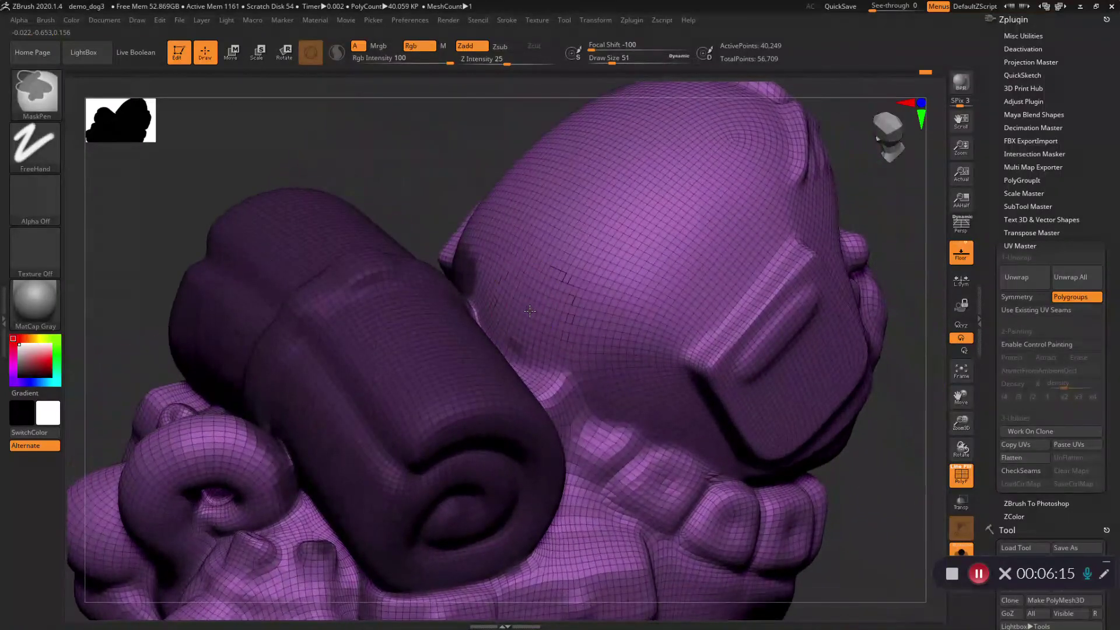
pyautogui.moveTo(528, 316); pyautogui.dragTo(507, 269, button='right')
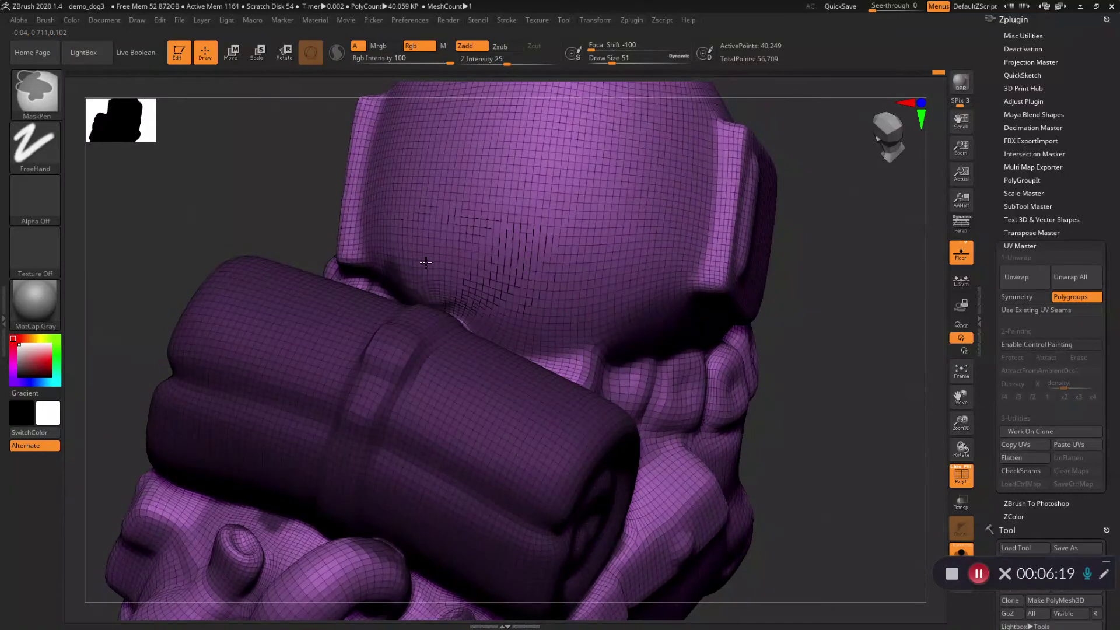
pyautogui.moveTo(387, 242)
pyautogui.mouseDown(button='right')
pyautogui.moveTo(377, 290)
pyautogui.moveTo(370, 250)
pyautogui.moveTo(422, 287)
pyautogui.mouseUp(button='right')
pyautogui.press('ctrl')
# Step: Try converting the masked bedroll to a polygroup, and undo the grouping
pyautogui.hotkey('ctrl', 'w')
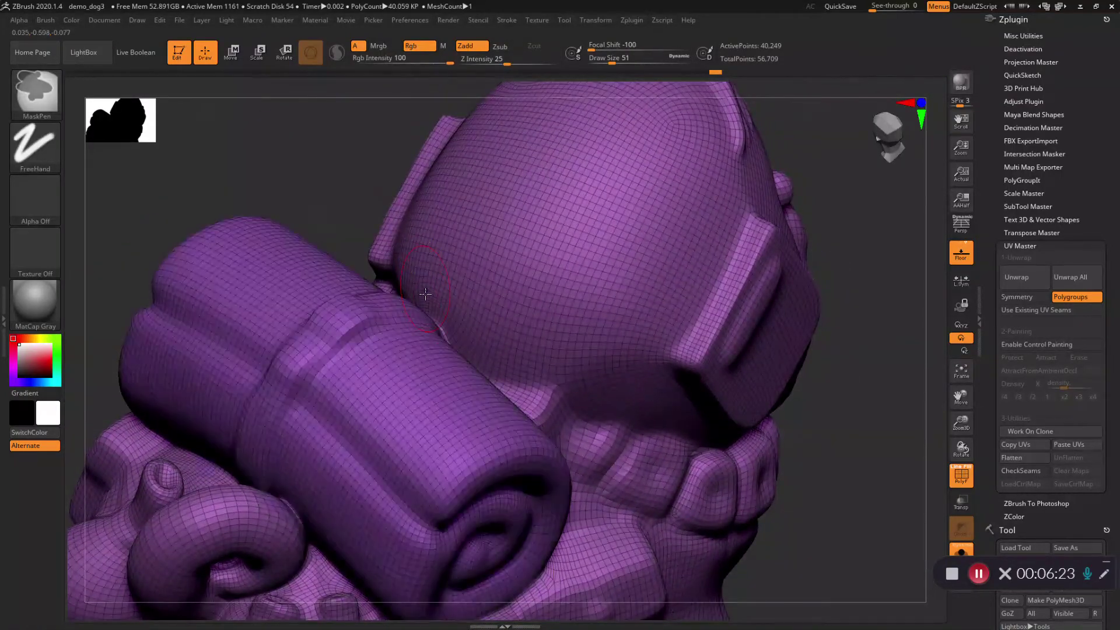
pyautogui.press('ctrl')
pyautogui.moveTo(469, 434); pyautogui.dragTo(563, 392, button='right')
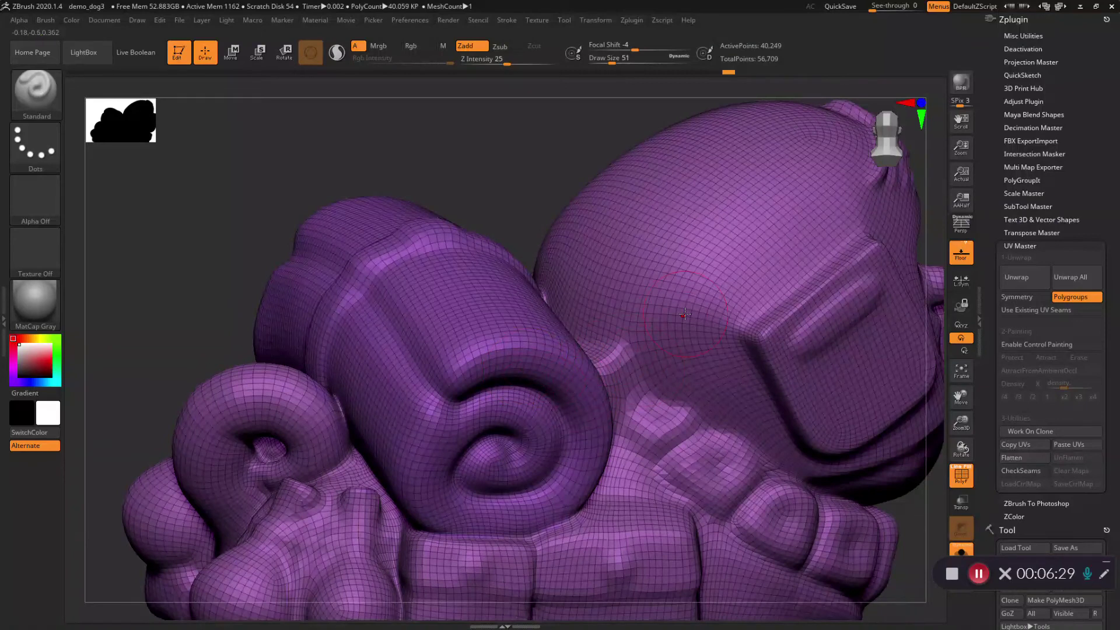
pyautogui.hotkey('ctrl', 'z')
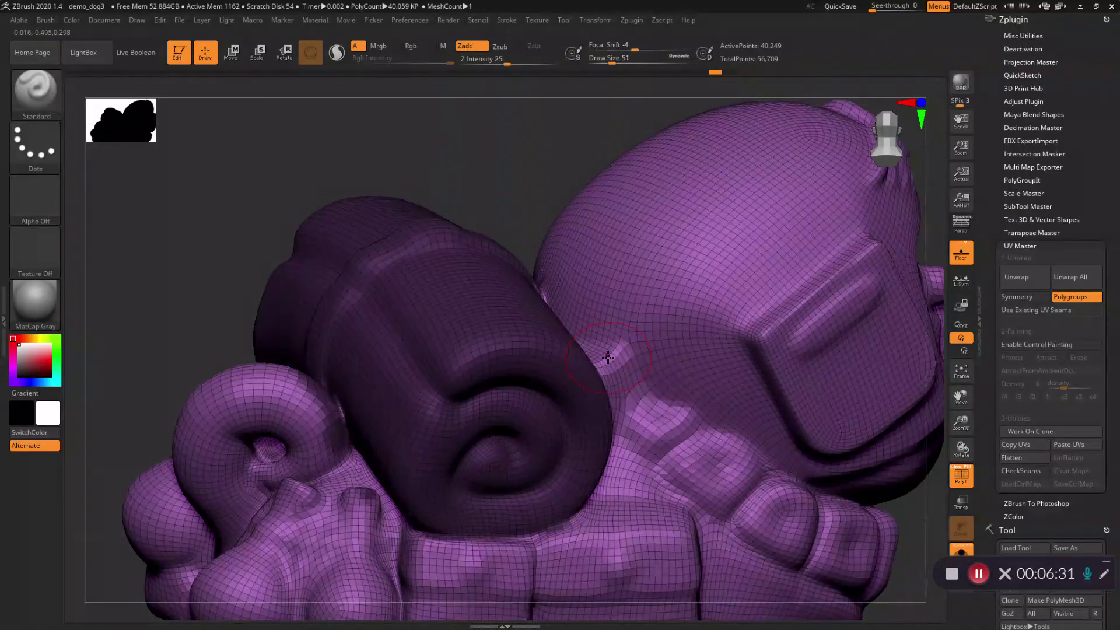
pyautogui.hotkey('ctrl', 'shift', 'z')
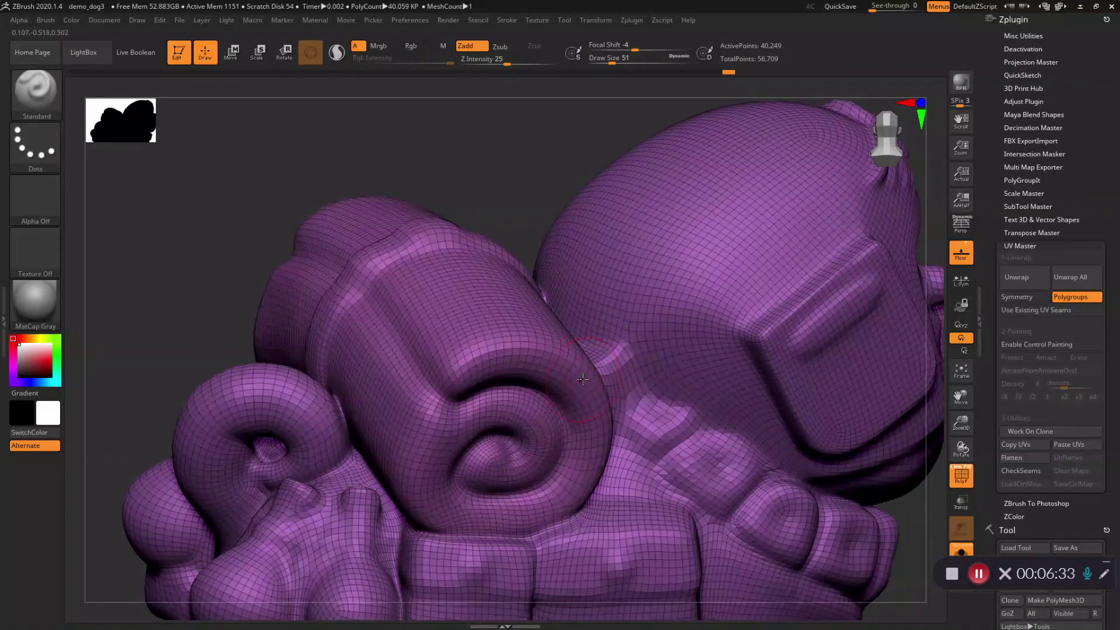
pyautogui.hotkey('ctrl', 'z')
# Step: Convert the masked bedroll to a new polygroup and hide that group
pyautogui.hotkey('ctrl', 'w')
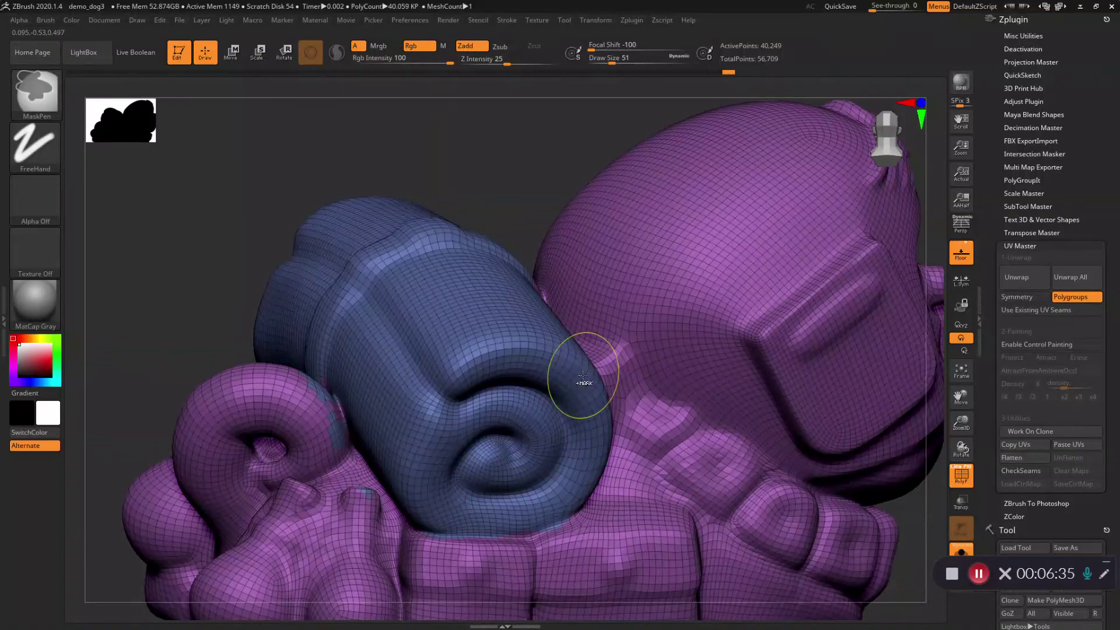
pyautogui.moveTo(567, 387)
pyautogui.mouseDown(button='right')
pyautogui.moveTo(587, 421)
pyautogui.moveTo(562, 408)
pyautogui.moveTo(566, 357)
pyautogui.moveTo(526, 364)
pyautogui.mouseUp(button='right')
pyautogui.keyDown('ctrl'); pyautogui.keyDown('alt'); pyautogui.keyDown('shift'); pyautogui.click(550, 344); pyautogui.keyUp('shift'); pyautogui.keyUp('alt'); pyautogui.keyUp('ctrl')
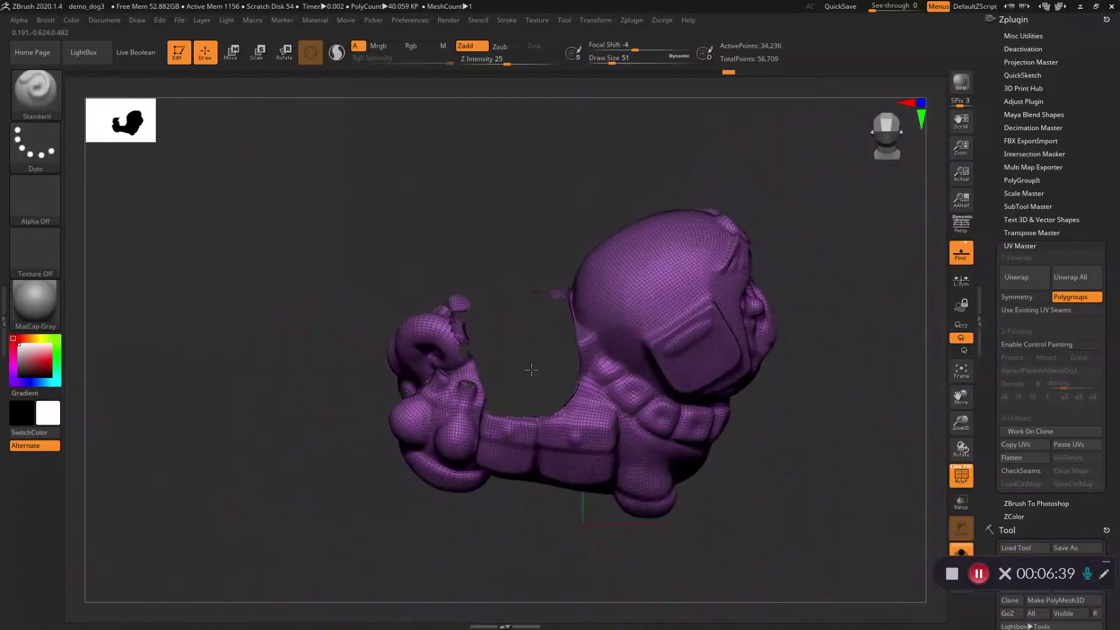
# Step: Mask the curled tail down to its base and convert it to a polygroup
pyautogui.moveTo(531, 370); pyautogui.dragTo(477, 464, button='right')
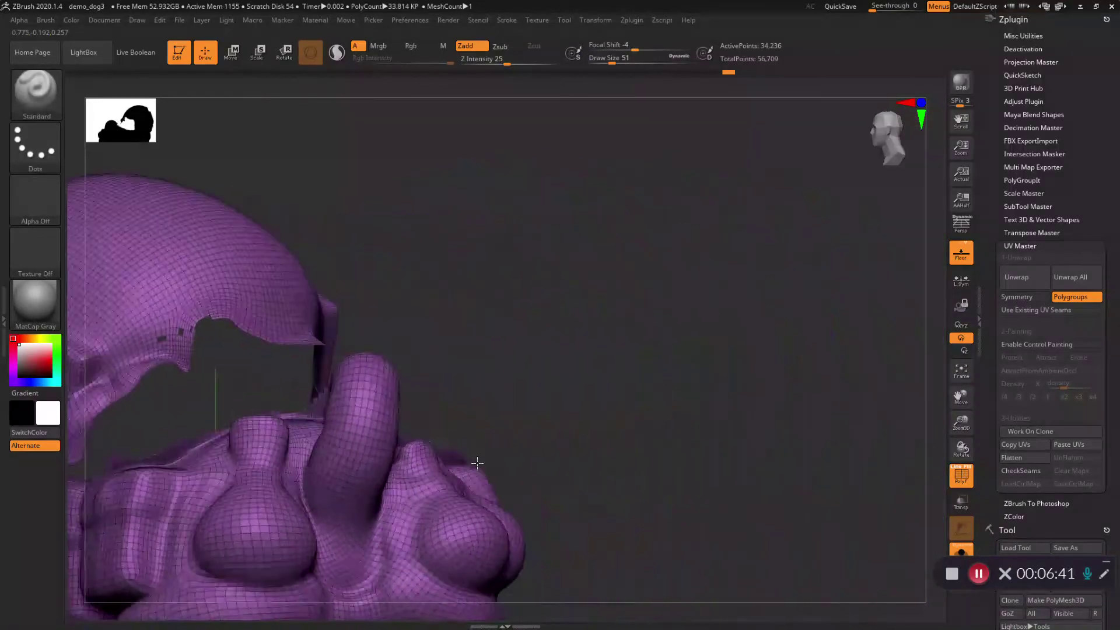
pyautogui.moveTo(477, 463)
pyautogui.mouseDown()
pyautogui.moveTo(413, 466)
pyautogui.moveTo(375, 489)
pyautogui.mouseUp()
pyautogui.press('ctrl')
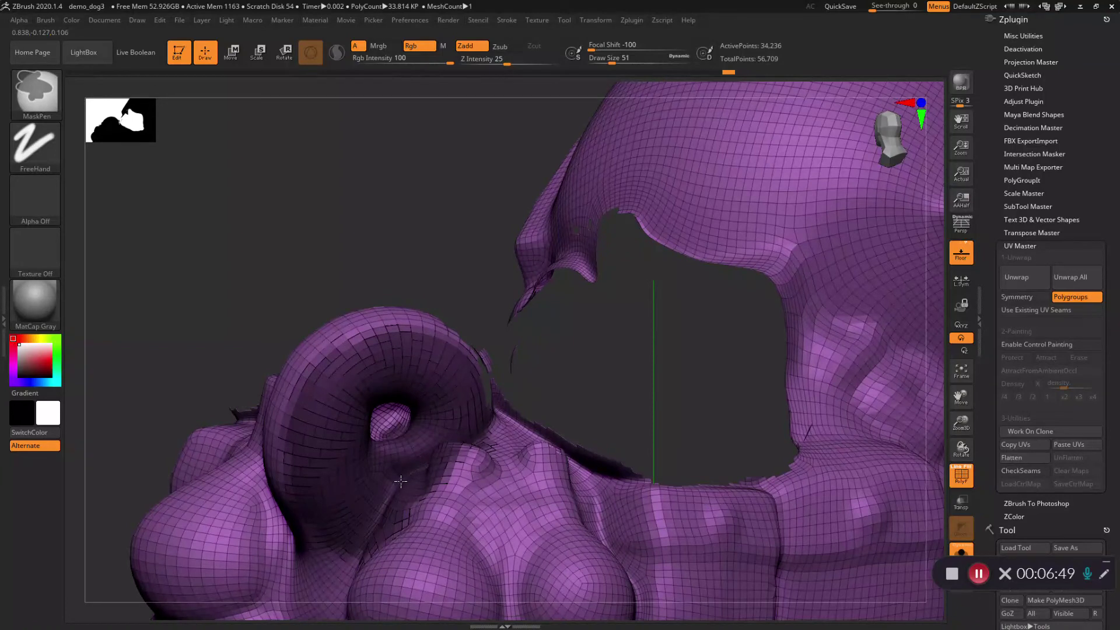
pyautogui.moveTo(401, 482)
pyautogui.mouseDown(button='right')
pyautogui.moveTo(361, 461)
pyautogui.moveTo(332, 370)
pyautogui.moveTo(355, 432)
pyautogui.moveTo(400, 490)
pyautogui.mouseUp(button='right')
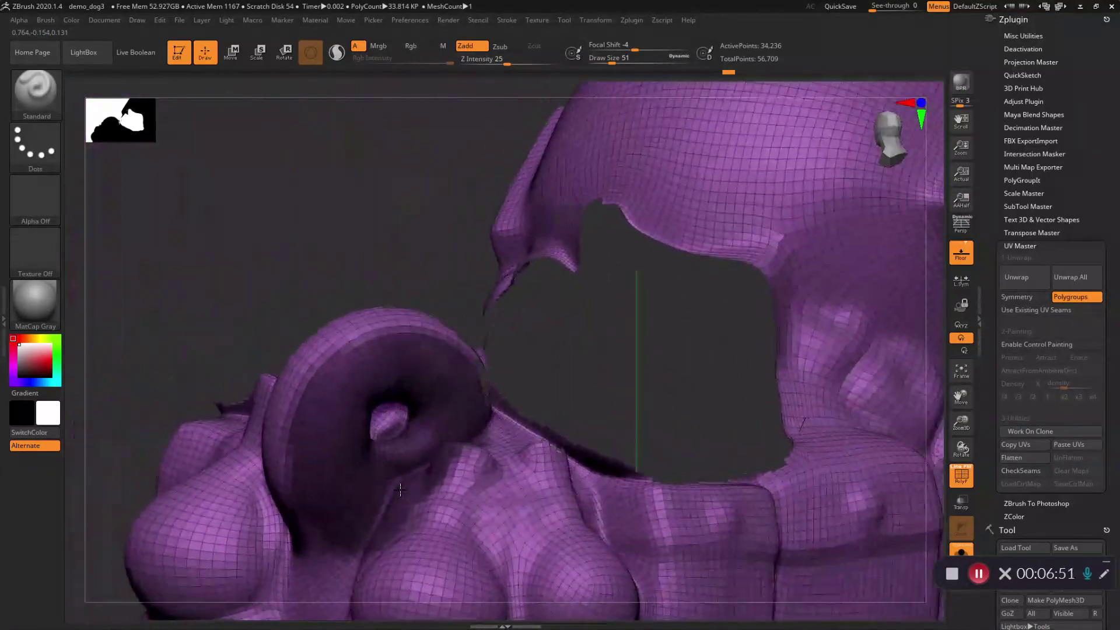
pyautogui.hotkey('ctrl', 'w')
# Step: Set the brush draw size to 149 and mask the near side of the dog's head, including the helmet and its ear flap
pyautogui.keyDown('ctrl'); pyautogui.moveTo(362, 352); pyautogui.dragTo(444, 350, button='right'); pyautogui.keyUp('ctrl')
pyautogui.moveTo(444, 350)
pyautogui.mouseDown()
pyautogui.moveTo(352, 332)
pyautogui.moveTo(333, 407)
pyautogui.moveTo(430, 379)
pyautogui.mouseUp()
pyautogui.press('ctrl')
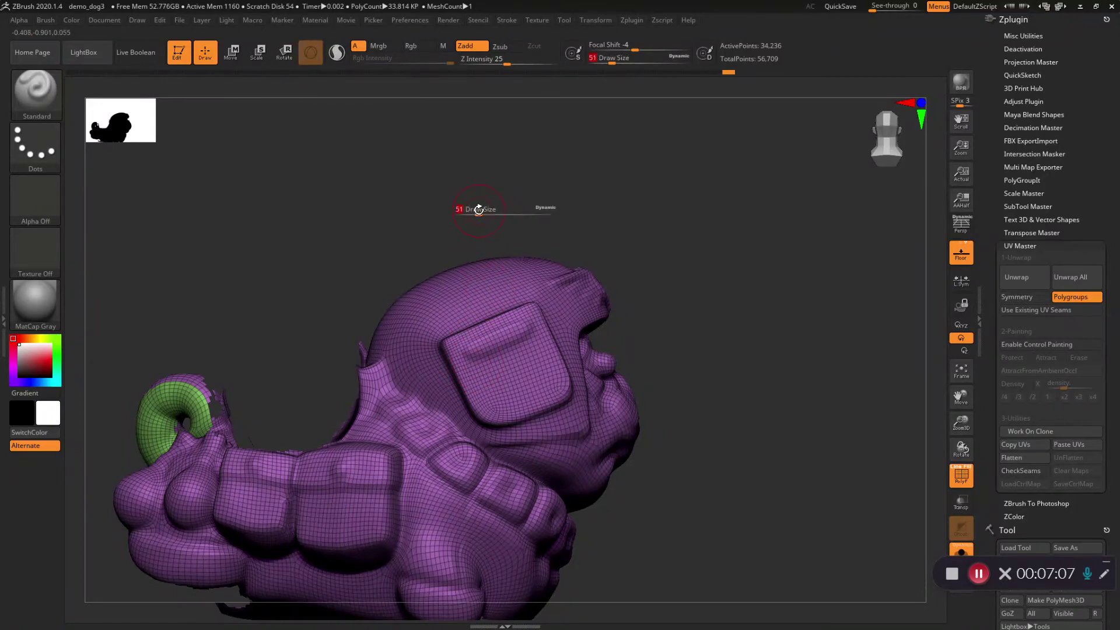
pyautogui.moveTo(482, 210); pyautogui.dragTo(523, 221)
pyautogui.press('ctrl')
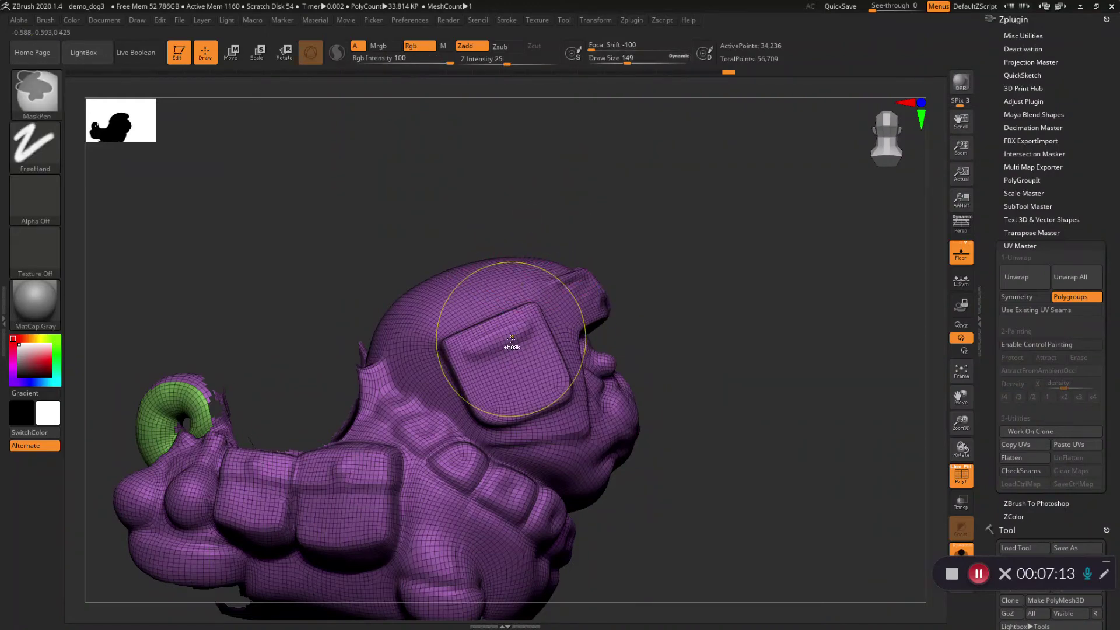
pyautogui.keyDown('ctrl'); pyautogui.moveTo(511, 339); pyautogui.dragTo(521, 349); pyautogui.keyUp('ctrl')
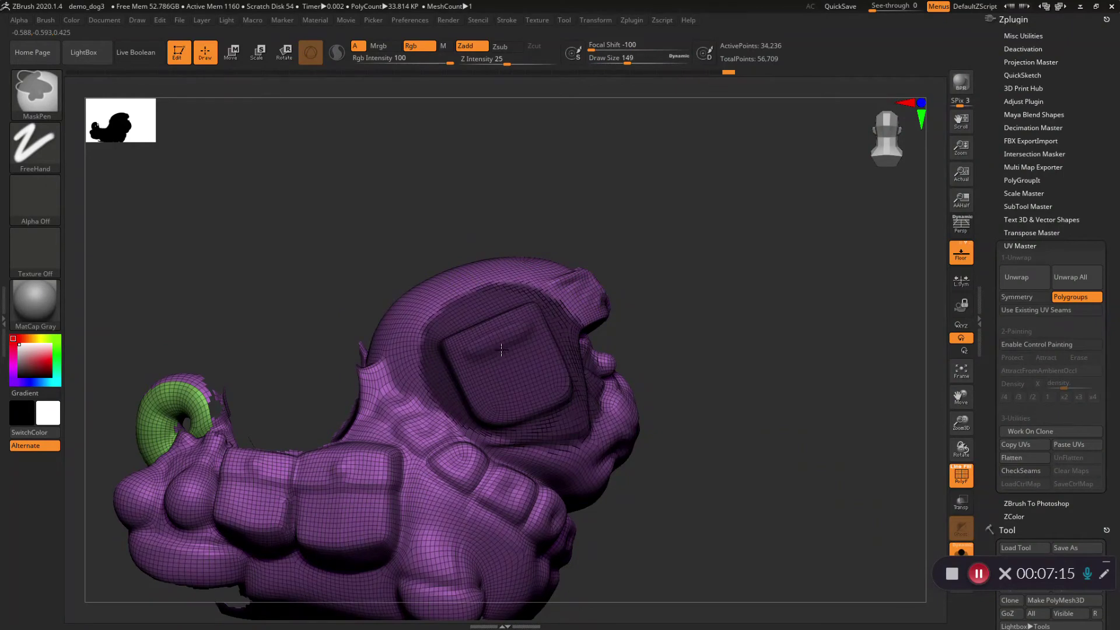
pyautogui.keyDown('ctrl'); pyautogui.moveTo(525, 372); pyautogui.dragTo(590, 430); pyautogui.keyUp('ctrl')
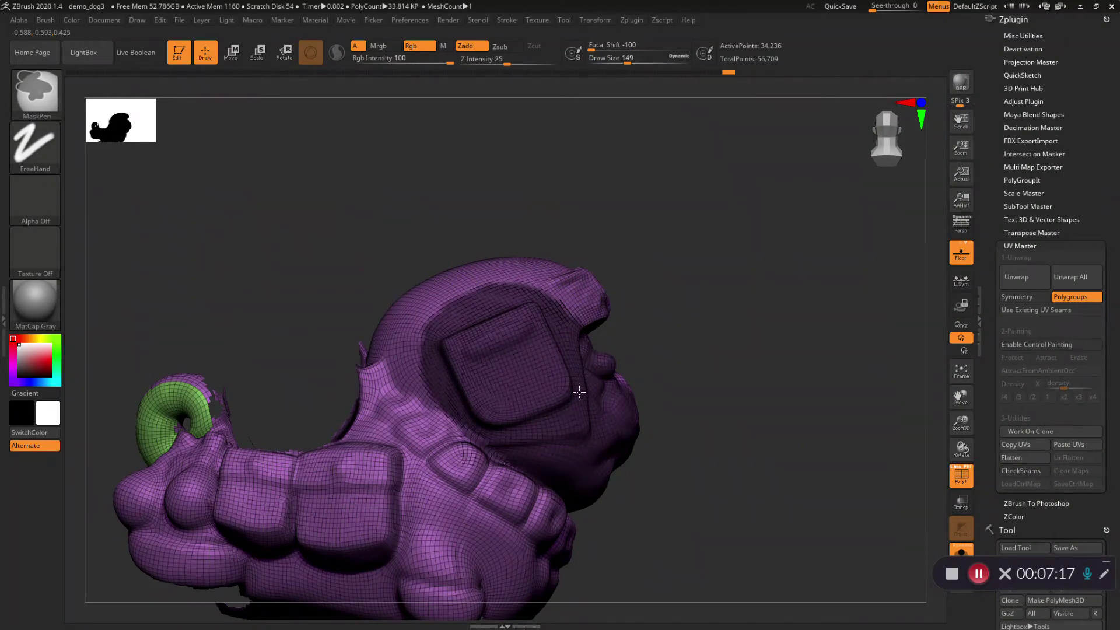
pyautogui.moveTo(476, 357)
pyautogui.keyDown('ctrl'); pyautogui.mouseDown()
pyautogui.moveTo(438, 340)
pyautogui.moveTo(565, 296)
pyautogui.mouseUp(); pyautogui.keyUp('ctrl')
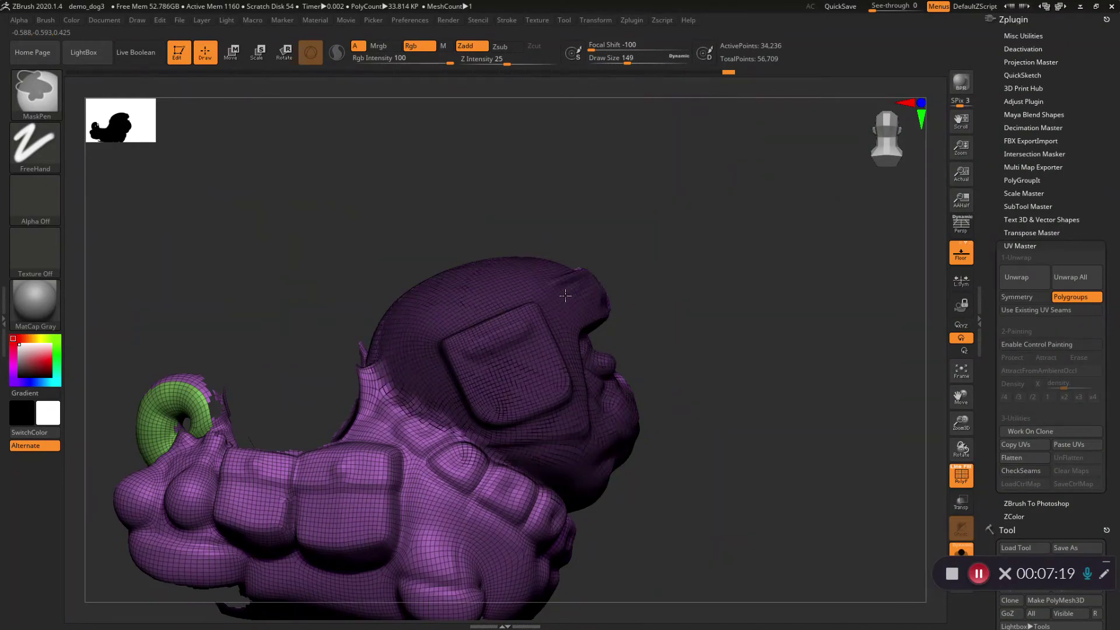
# Step: Mask the dog's face and the front of its helmet, including the muzzle and chin
pyautogui.moveTo(601, 345); pyautogui.dragTo(572, 340, button='right')
pyautogui.keyDown('ctrl'); pyautogui.moveTo(640, 357); pyautogui.dragTo(675, 406); pyautogui.keyUp('ctrl')
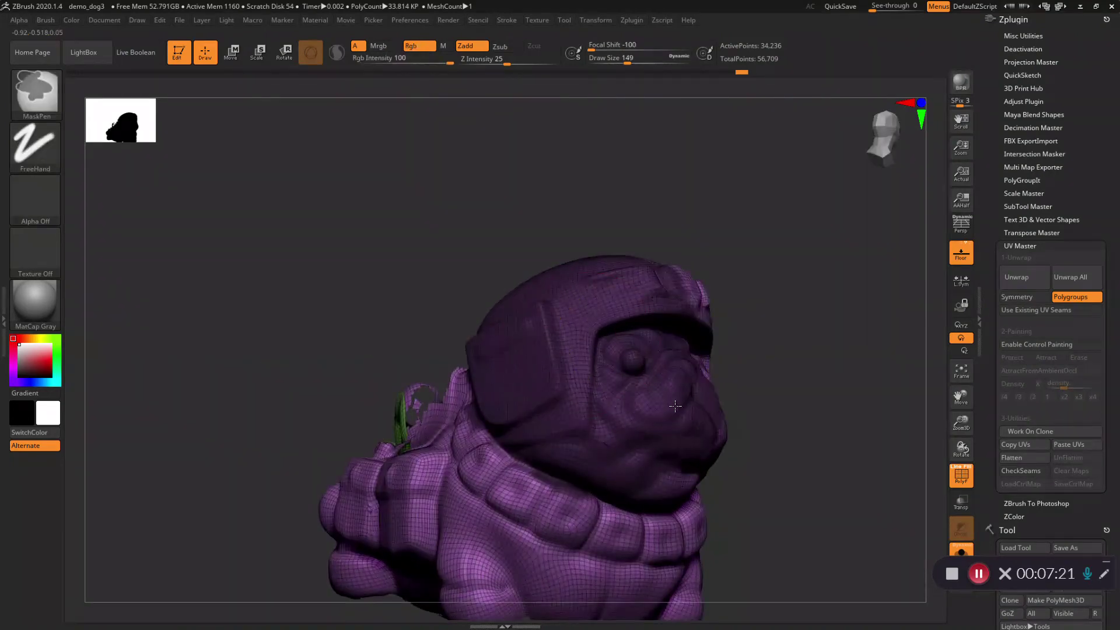
pyautogui.moveTo(674, 355); pyautogui.dragTo(661, 385, button='right')
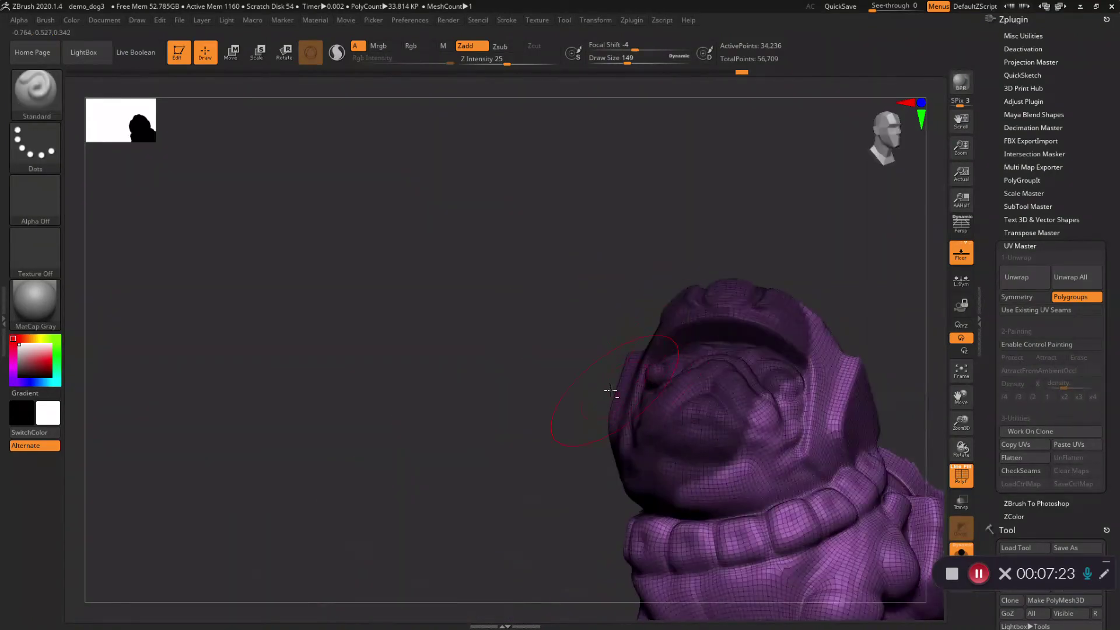
pyautogui.keyDown('alt'); pyautogui.moveTo(525, 366); pyautogui.dragTo(218, 335, button='right'); pyautogui.keyUp('alt')
pyautogui.moveTo(359, 370)
pyautogui.keyDown('ctrl'); pyautogui.mouseDown()
pyautogui.moveTo(404, 372)
pyautogui.moveTo(479, 350)
pyautogui.mouseUp(); pyautogui.keyUp('ctrl')
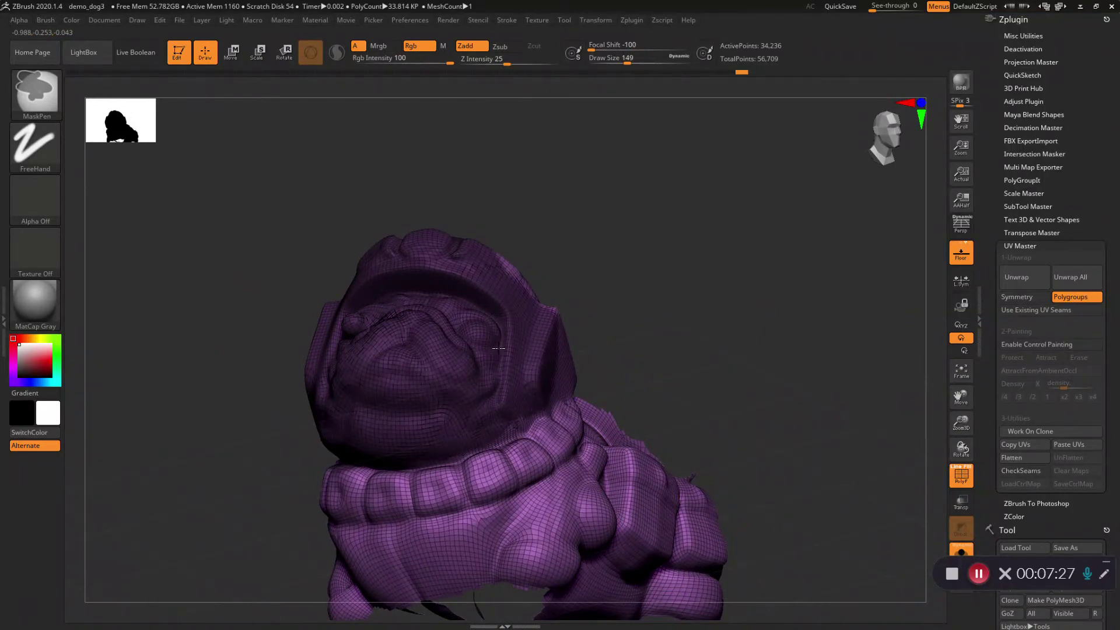
# Step: Extend the mask across the far side of the head, its ear flap and the back of the helmet
pyautogui.moveTo(516, 347); pyautogui.dragTo(497, 356, button='right')
pyautogui.keyDown('ctrl'); pyautogui.moveTo(498, 355); pyautogui.dragTo(542, 323); pyautogui.keyUp('ctrl')
pyautogui.keyDown('ctrl'); pyautogui.moveTo(553, 286); pyautogui.dragTo(597, 279); pyautogui.keyUp('ctrl')
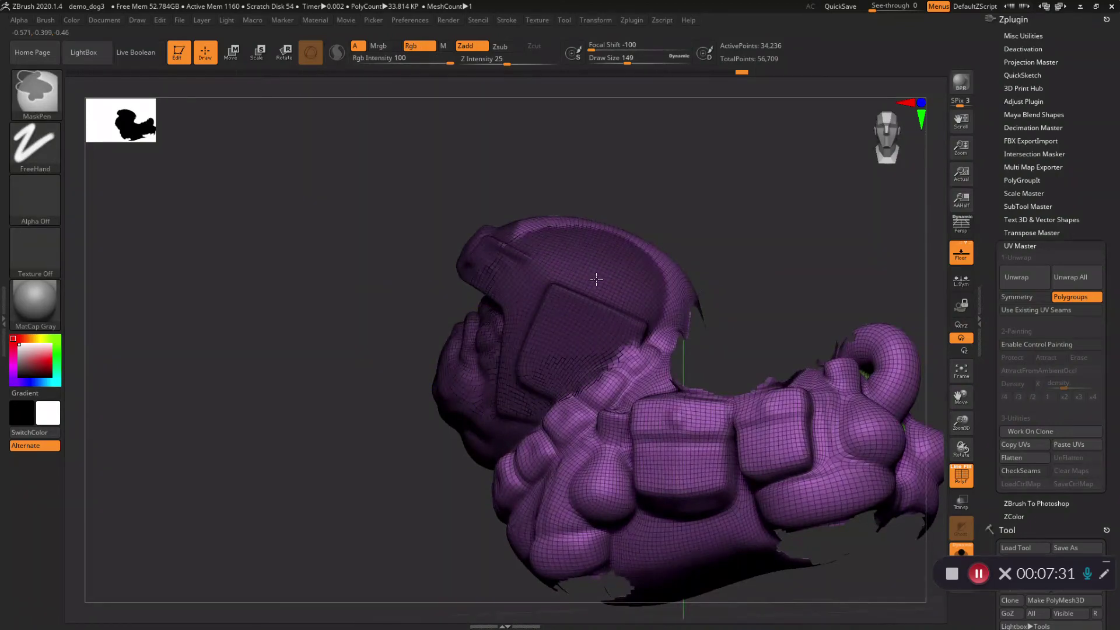
pyautogui.moveTo(555, 237)
pyautogui.mouseDown(button='right')
pyautogui.moveTo(324, 358)
pyautogui.moveTo(390, 331)
pyautogui.mouseUp(button='right')
pyautogui.keyDown('ctrl'); pyautogui.moveTo(390, 331); pyautogui.dragTo(430, 348); pyautogui.keyUp('ctrl')
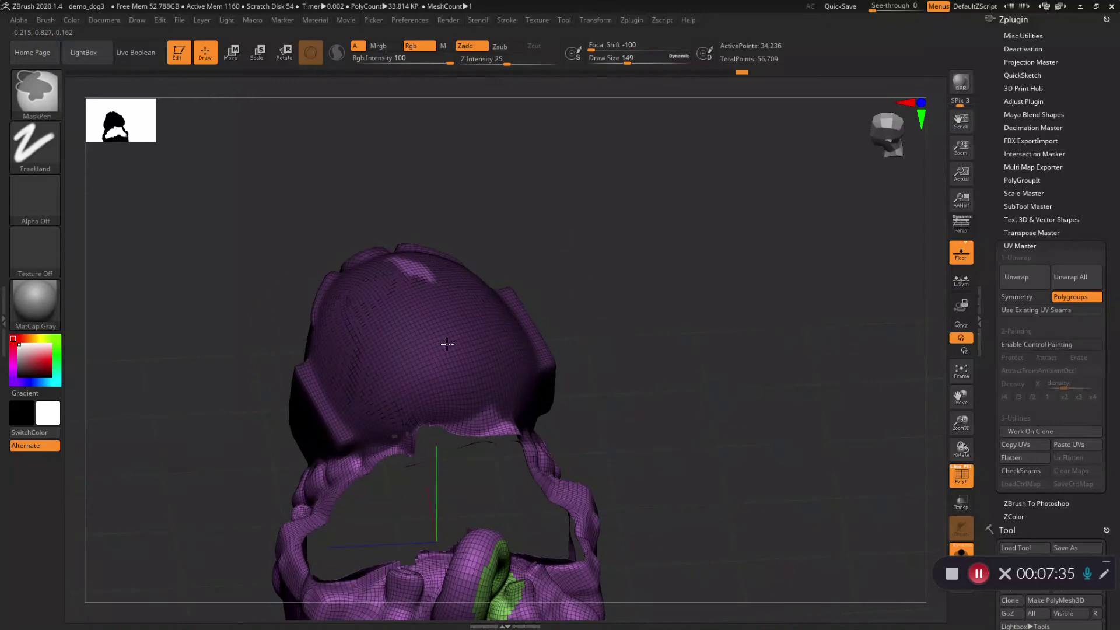
# Step: Convert the masked head to a new polygroup and hide the head and curled tail groups
pyautogui.moveTo(400, 263)
pyautogui.mouseDown(button='right')
pyautogui.moveTo(367, 238)
pyautogui.moveTo(332, 253)
pyautogui.moveTo(305, 195)
pyautogui.moveTo(293, 255)
pyautogui.moveTo(245, 260)
pyautogui.moveTo(297, 240)
pyautogui.moveTo(388, 251)
pyautogui.moveTo(352, 280)
pyautogui.moveTo(276, 249)
pyautogui.moveTo(294, 232)
pyautogui.moveTo(289, 169)
pyautogui.mouseUp(button='right')
pyautogui.hotkey('ctrl', 'w')
pyautogui.keyDown('ctrl'); pyautogui.keyDown('shift'); pyautogui.click(366, 283); pyautogui.keyUp('shift'); pyautogui.keyUp('ctrl')
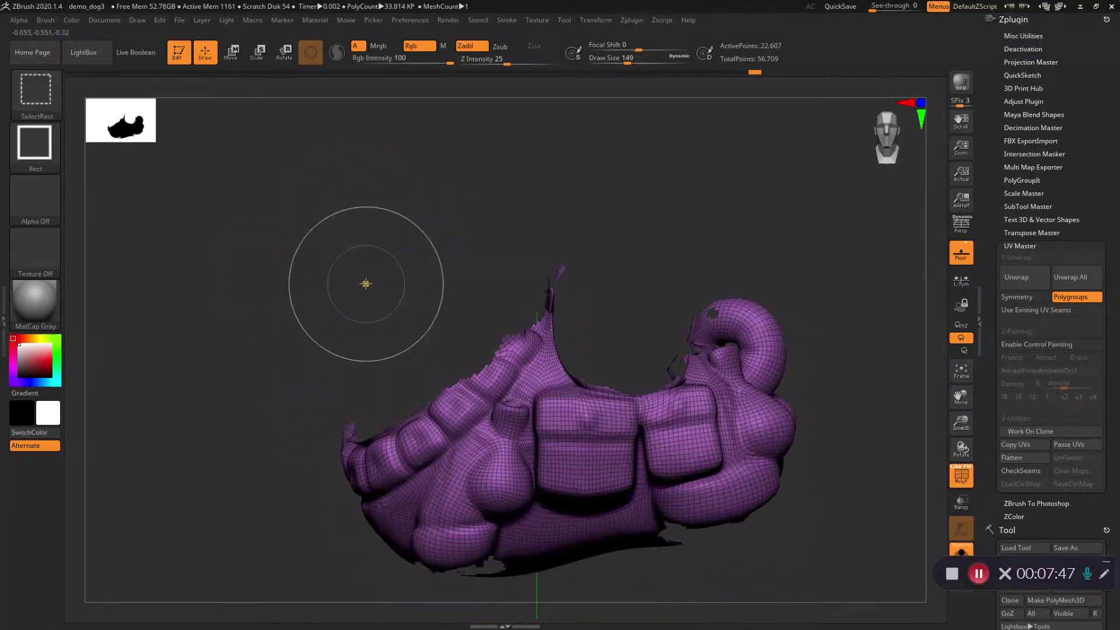
pyautogui.moveTo(365, 283)
pyautogui.mouseDown(button='right')
pyautogui.moveTo(385, 335)
pyautogui.moveTo(358, 305)
pyautogui.moveTo(393, 242)
pyautogui.moveTo(440, 278)
pyautogui.moveTo(423, 331)
pyautogui.moveTo(512, 307)
pyautogui.moveTo(523, 280)
pyautogui.moveTo(540, 292)
pyautogui.moveTo(270, 279)
pyautogui.mouseUp(button='right')
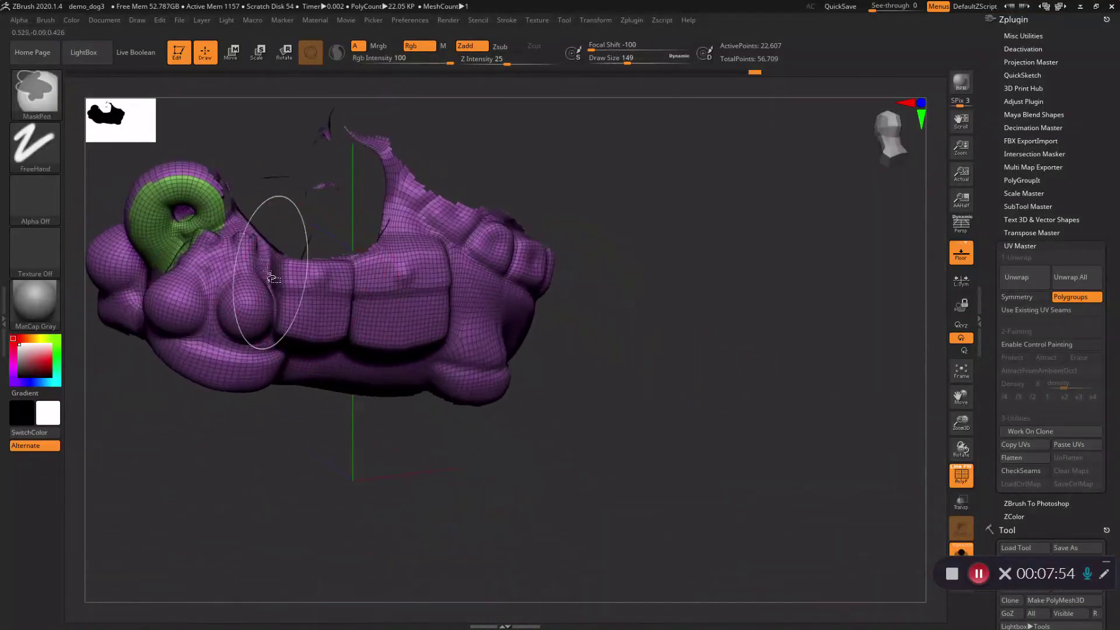
pyautogui.keyDown('ctrl'); pyautogui.keyDown('shift'); pyautogui.click(171, 233); pyautogui.keyUp('shift'); pyautogui.keyUp('ctrl')
pyautogui.moveTo(319, 249); pyautogui.dragTo(269, 190, button='right')
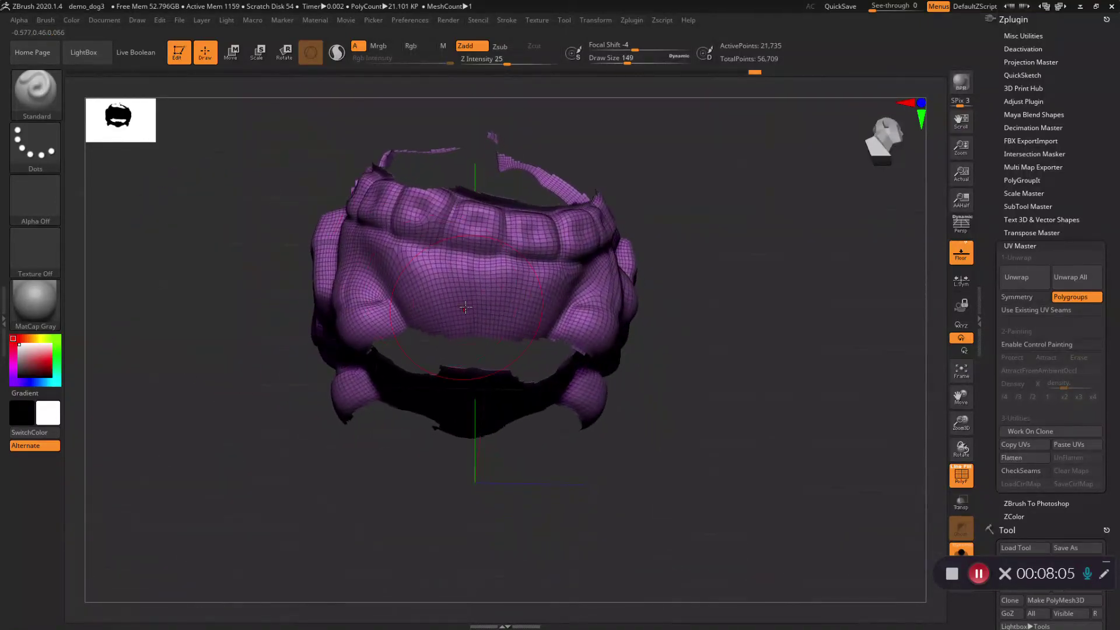
# Step: Set the brush draw size to 68 and mask a centre strip down the collar, chest and belly
pyautogui.moveTo(466, 307)
pyautogui.mouseDown(button='right')
pyautogui.moveTo(492, 297)
pyautogui.moveTo(487, 238)
pyautogui.mouseUp(button='right')
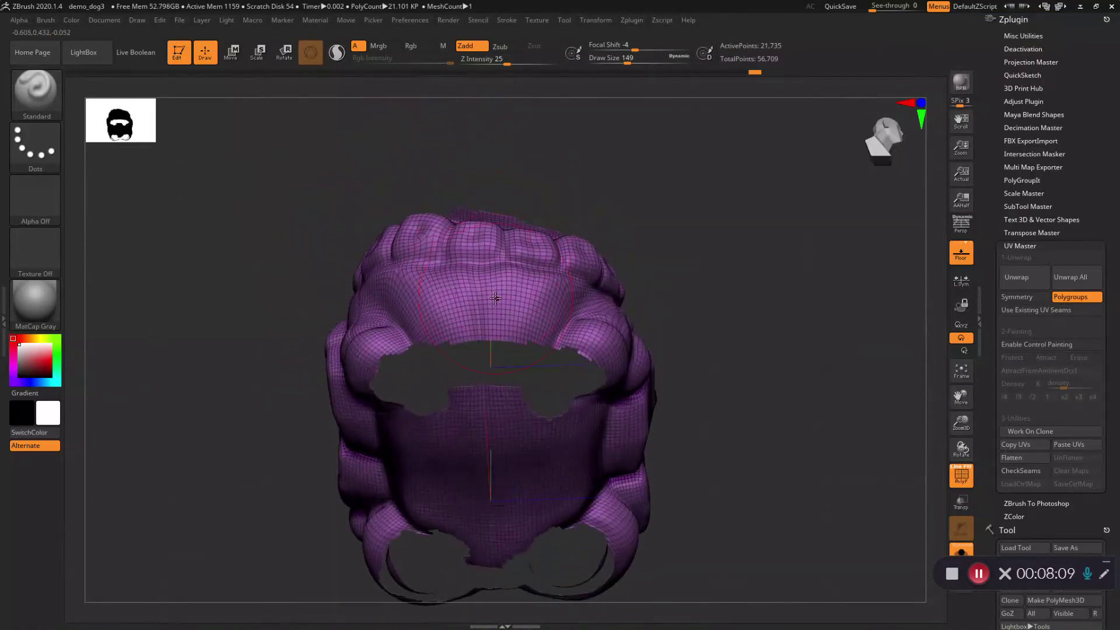
pyautogui.moveTo(495, 298); pyautogui.dragTo(485, 270, button='right')
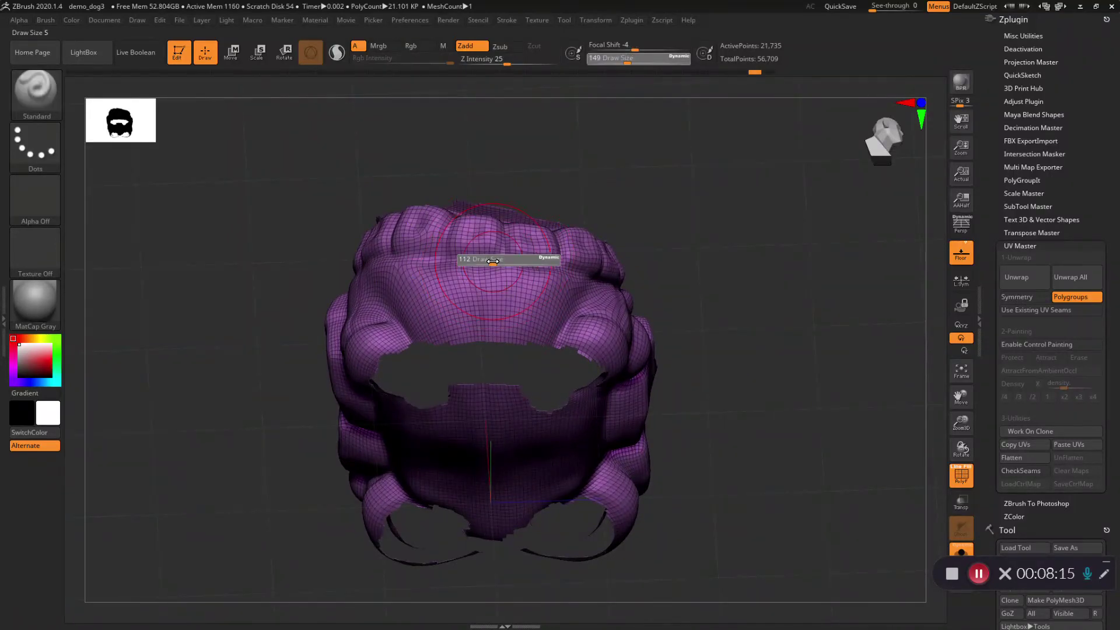
pyautogui.press('ctrl')
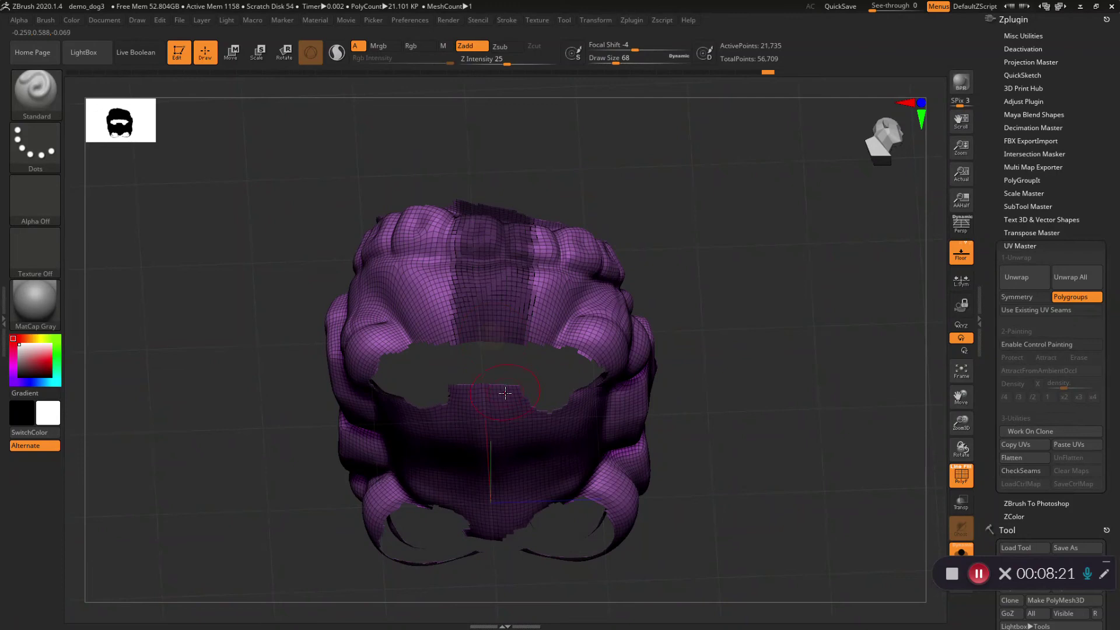
pyautogui.keyDown('alt'); pyautogui.moveTo(506, 390); pyautogui.dragTo(507, 239, button='right'); pyautogui.keyUp('alt')
pyautogui.moveTo(507, 303); pyautogui.dragTo(501, 235, button='right')
pyautogui.press('ctrl')
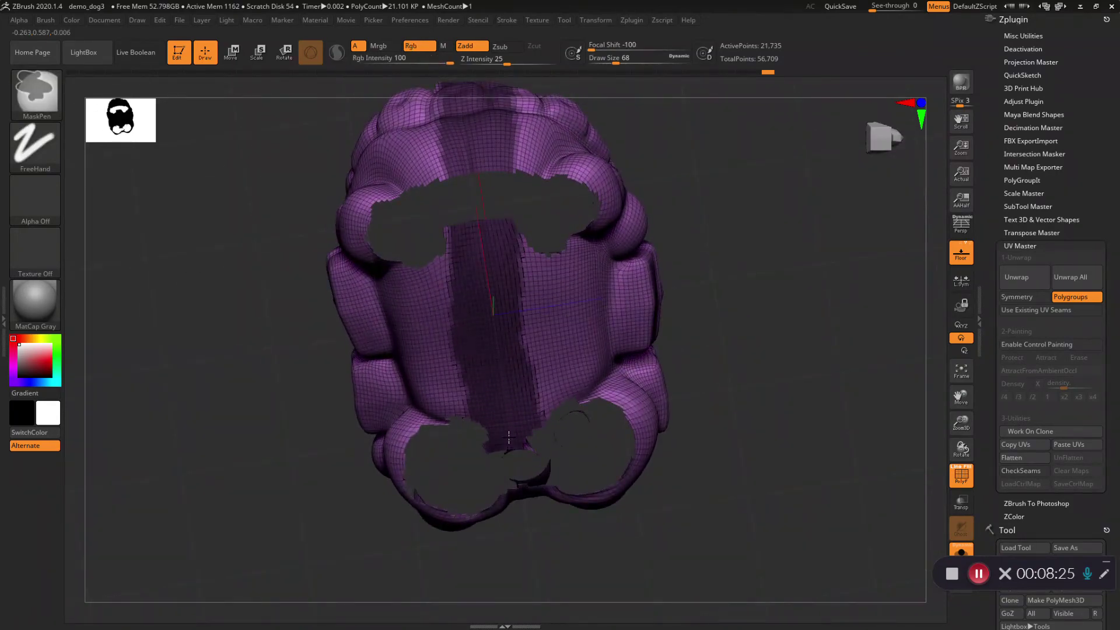
# Step: Extend the centre mask over the rump and remaining tail section, and show the whole dog with it as a separate polygroup
pyautogui.moveTo(483, 244)
pyautogui.mouseDown(button='right')
pyautogui.moveTo(553, 244)
pyautogui.moveTo(525, 220)
pyautogui.mouseUp(button='right')
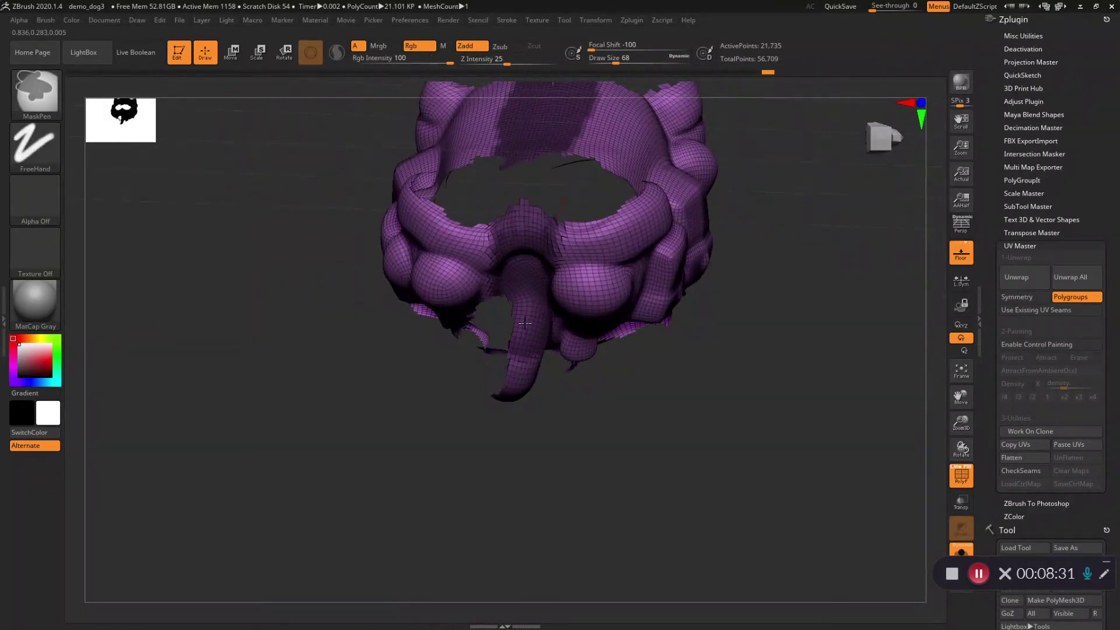
pyautogui.moveTo(507, 383)
pyautogui.mouseDown(button='right')
pyautogui.moveTo(512, 271)
pyautogui.moveTo(526, 327)
pyautogui.mouseUp(button='right')
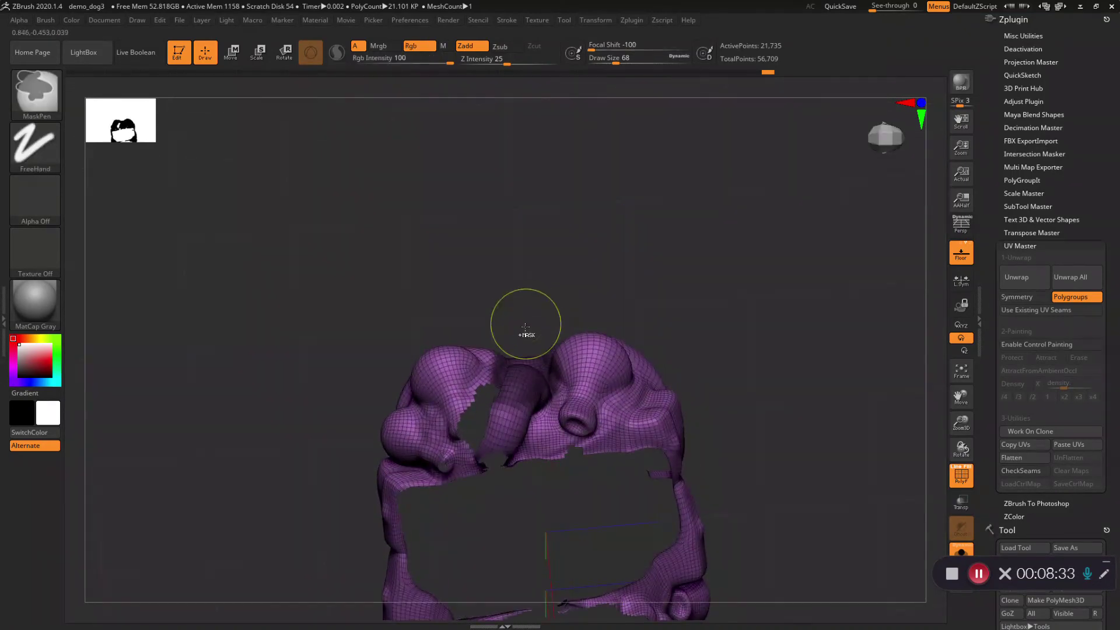
pyautogui.moveTo(516, 423)
pyautogui.mouseDown(button='right')
pyautogui.moveTo(541, 390)
pyautogui.moveTo(532, 440)
pyautogui.moveTo(521, 422)
pyautogui.moveTo(460, 450)
pyautogui.moveTo(472, 430)
pyautogui.moveTo(493, 470)
pyautogui.moveTo(450, 461)
pyautogui.moveTo(444, 368)
pyautogui.moveTo(382, 567)
pyautogui.moveTo(494, 446)
pyautogui.moveTo(579, 428)
pyautogui.moveTo(607, 344)
pyautogui.moveTo(586, 370)
pyautogui.moveTo(606, 368)
pyautogui.moveTo(579, 367)
pyautogui.mouseUp(button='right')
pyautogui.keyDown('ctrl'); pyautogui.keyDown('shift'); pyautogui.click(492, 470); pyautogui.keyUp('shift'); pyautogui.keyUp('ctrl')
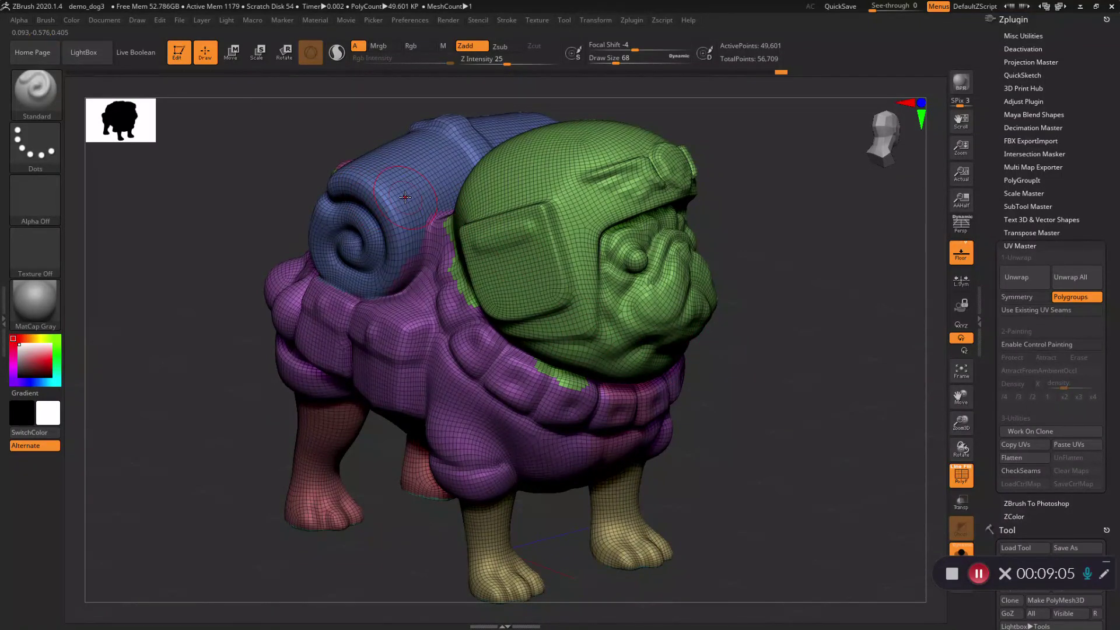
# Step: Save the project to the Desktop as demo_dog4
pyautogui.hotkey('ctrl', 's')
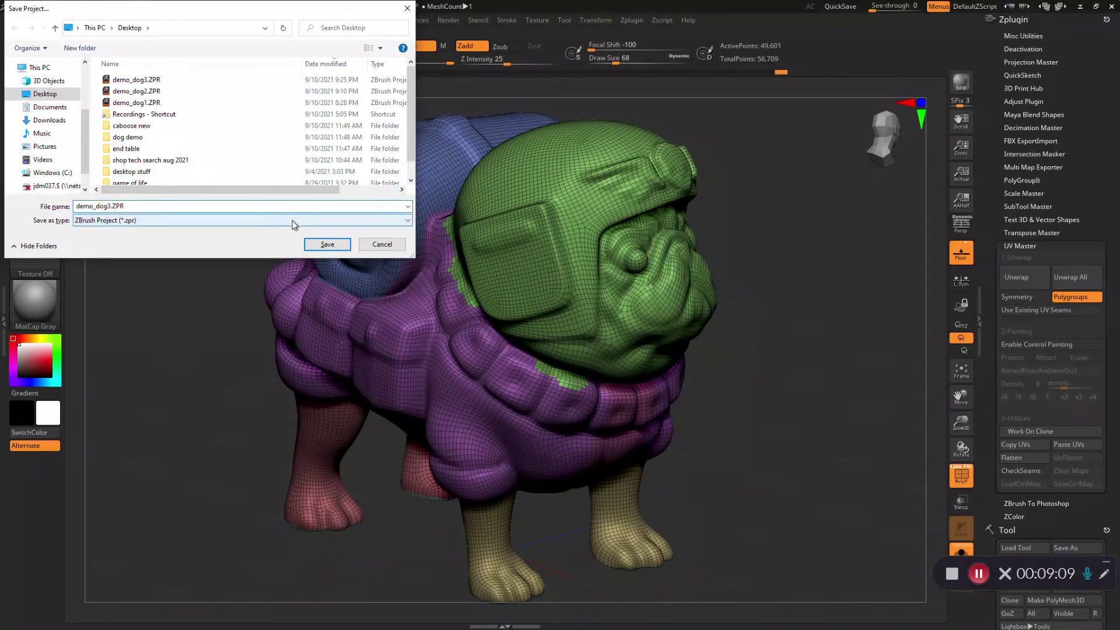
pyautogui.write('4')
pyautogui.press('Return')
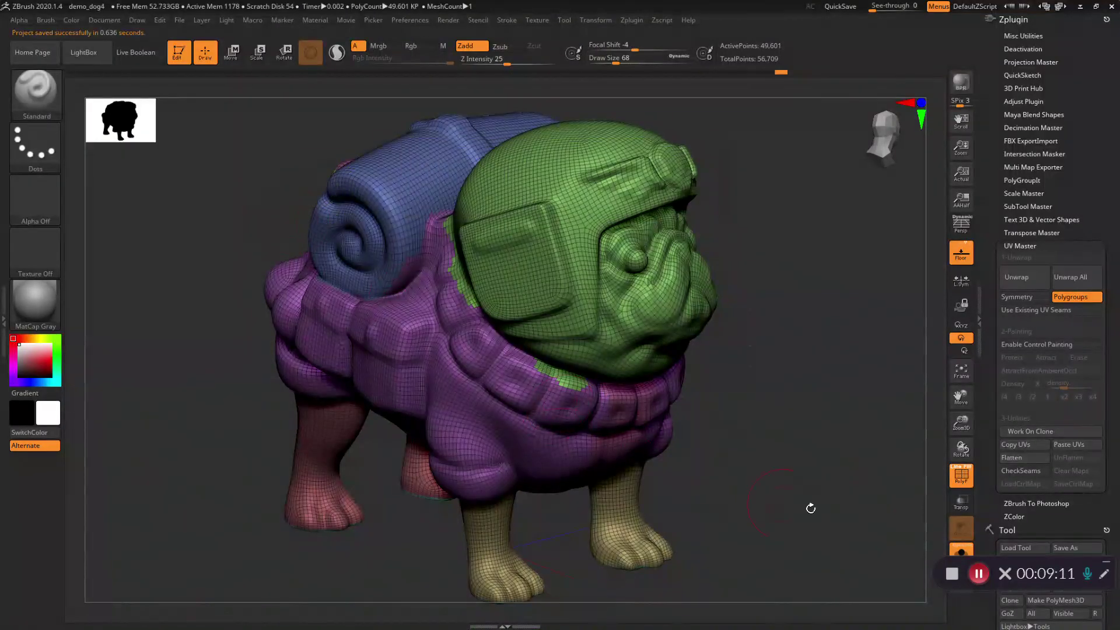
# Step: Unwrap the dog's UVs by polygroups with UV Master, preview the flattened islands and return to the 3D model
pyautogui.click(1030, 283)
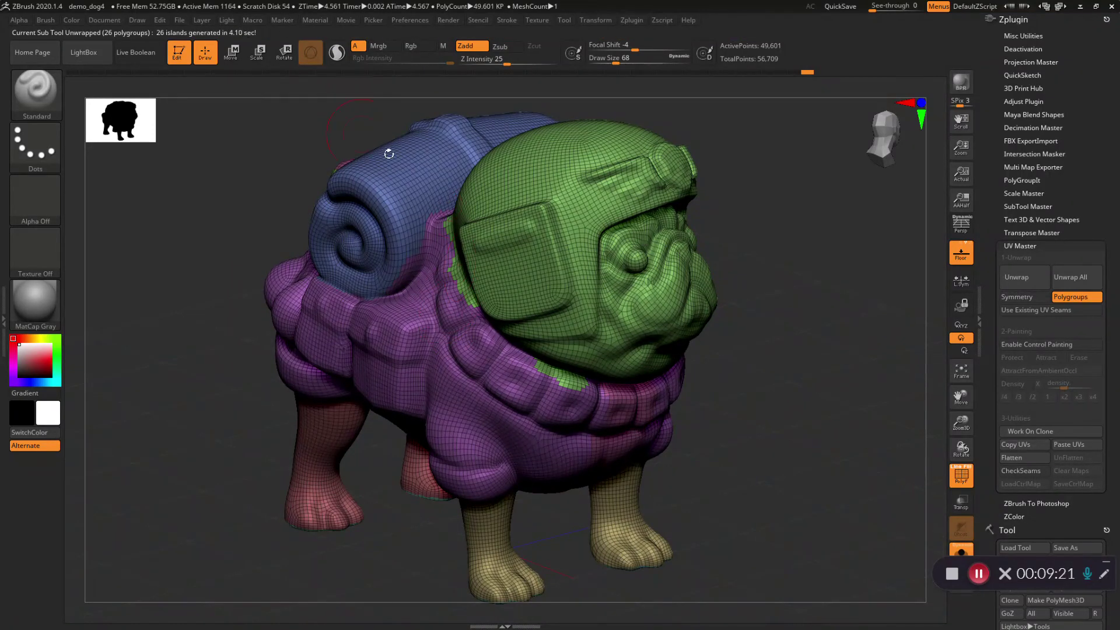
pyautogui.moveTo(389, 153); pyautogui.dragTo(604, 366, button='right')
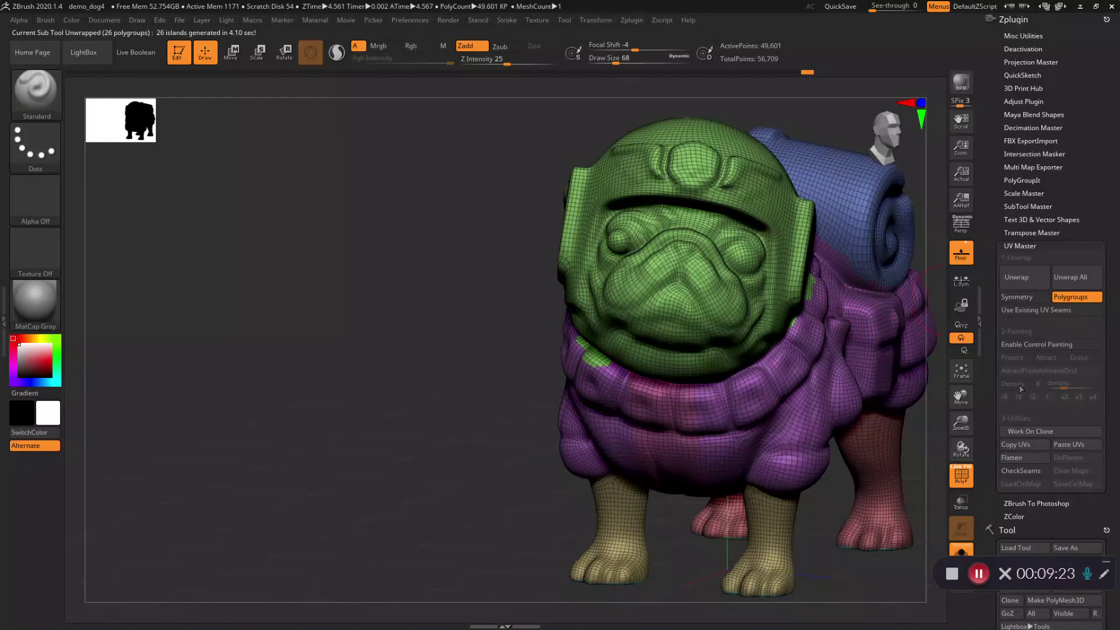
pyautogui.click(1028, 459)
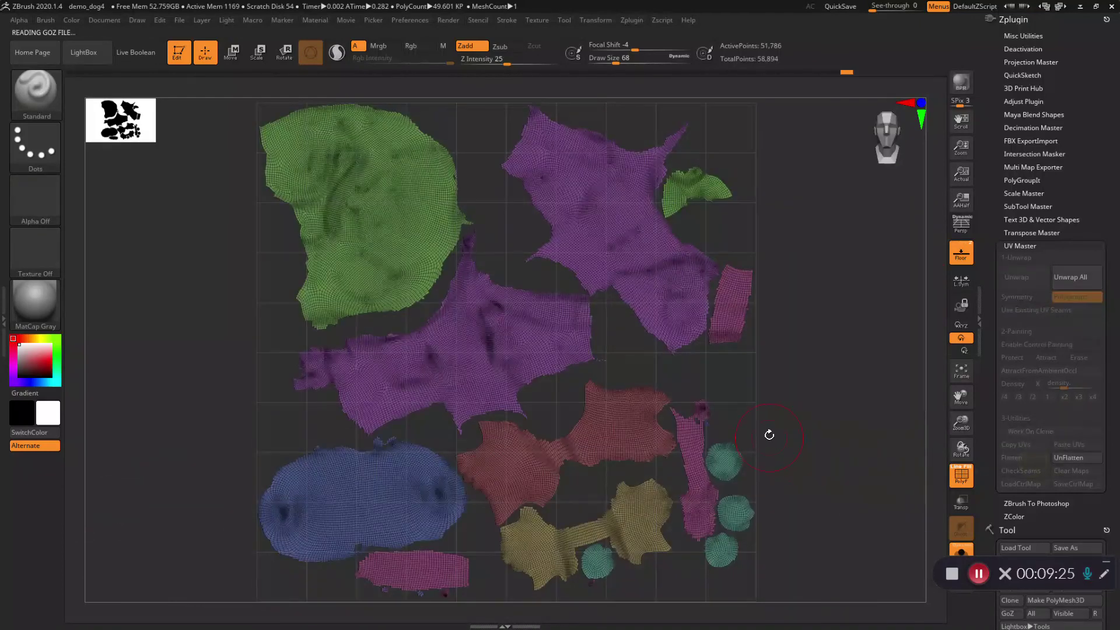
pyautogui.click(1069, 458)
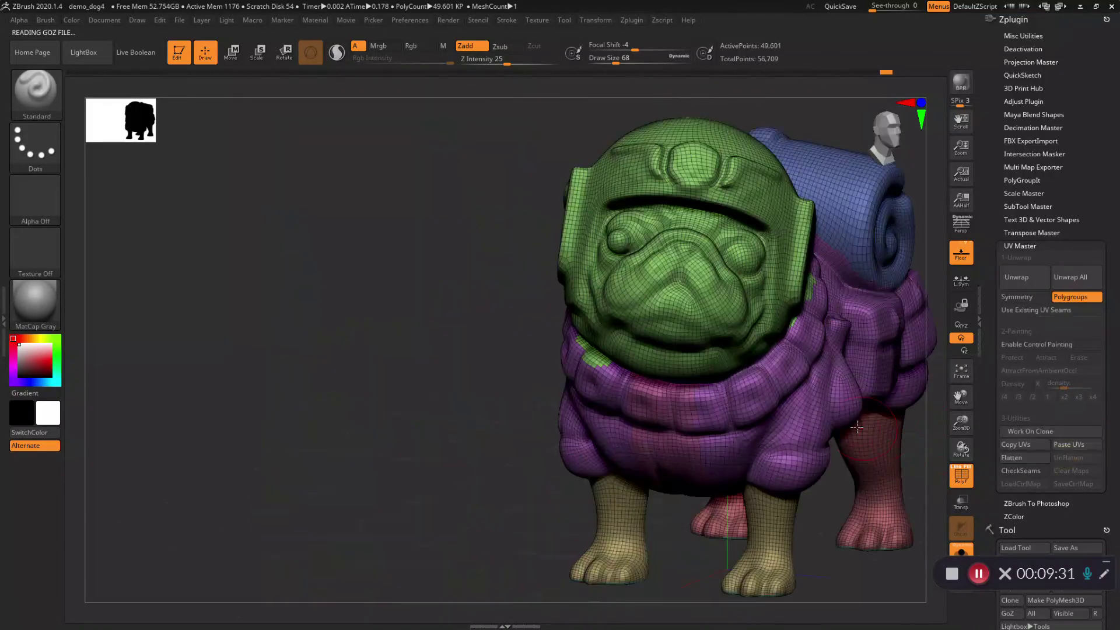
# Step: Check the polygroups around the dog and use Morph UV to lay the sculpt out as its full UV layout
pyautogui.moveTo(817, 411); pyautogui.dragTo(644, 453)
pyautogui.moveTo(644, 452)
pyautogui.keyDown('ctrl'); pyautogui.mouseDown(button='right')
pyautogui.moveTo(665, 470)
pyautogui.moveTo(672, 423)
pyautogui.mouseUp(button='right'); pyautogui.keyUp('ctrl')
pyautogui.moveTo(660, 405); pyautogui.dragTo(696, 301)
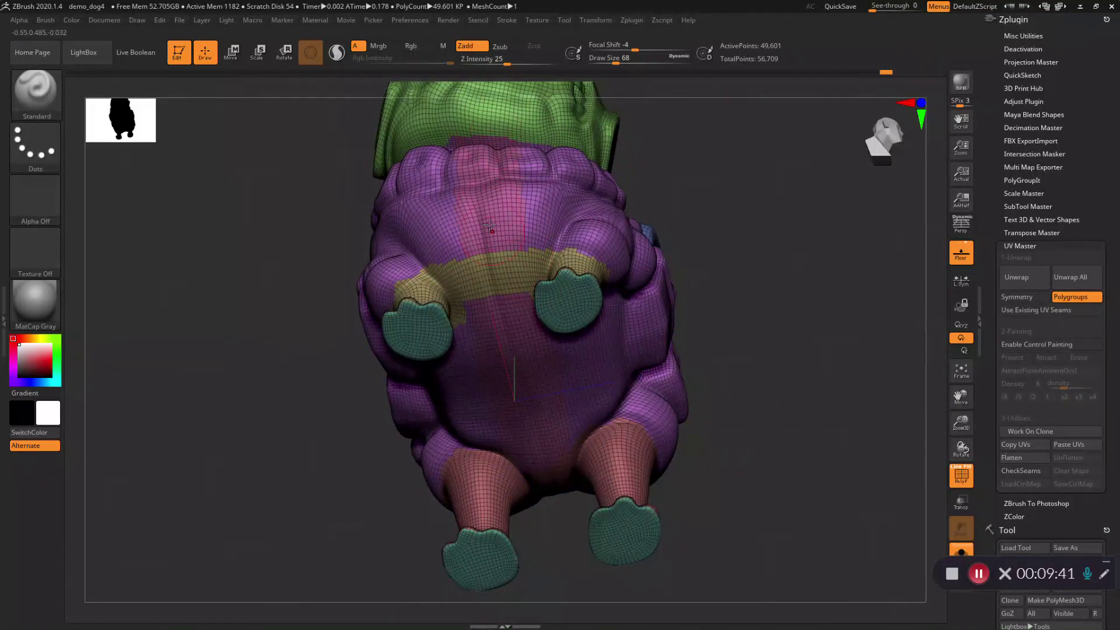
pyautogui.moveTo(639, 273); pyautogui.dragTo(660, 339, button='right')
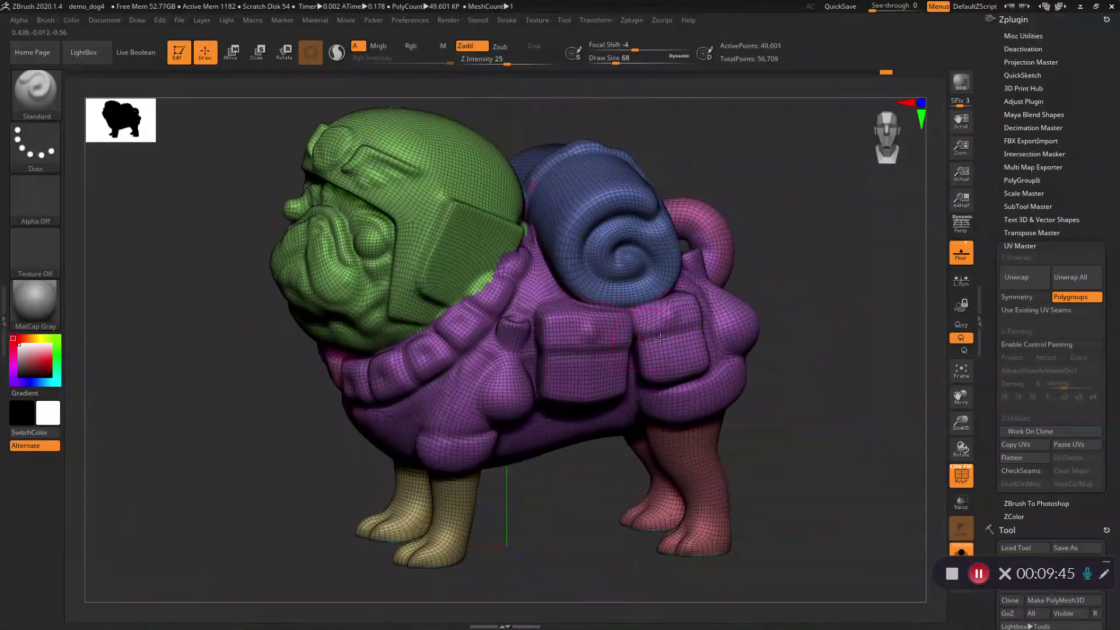
pyautogui.scroll(-15, 1112, 426)
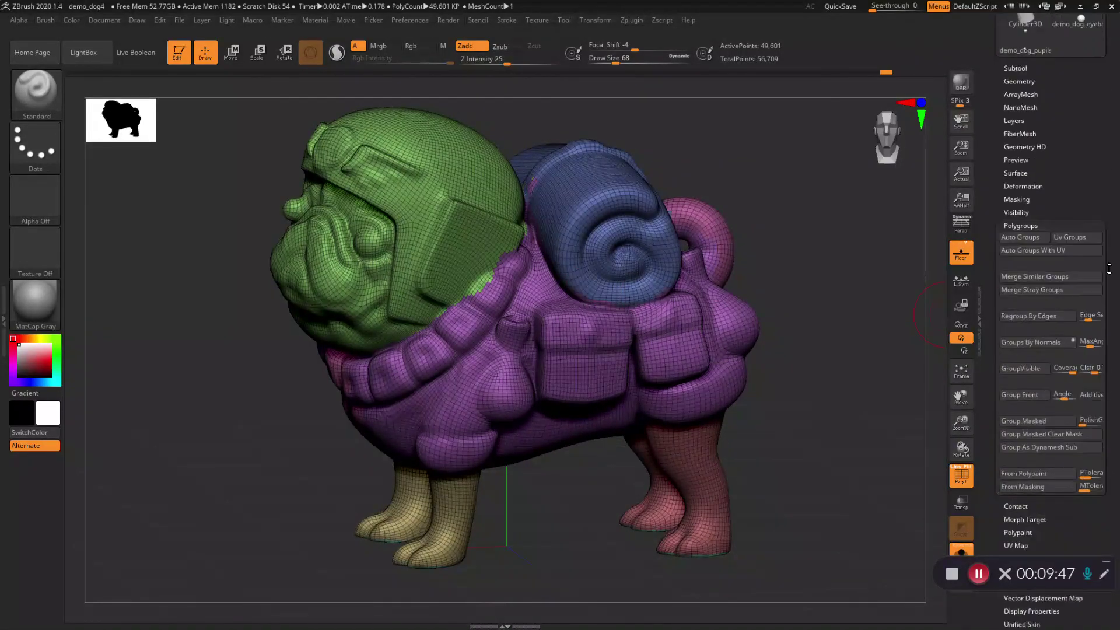
pyautogui.scroll(6, 1076, 268)
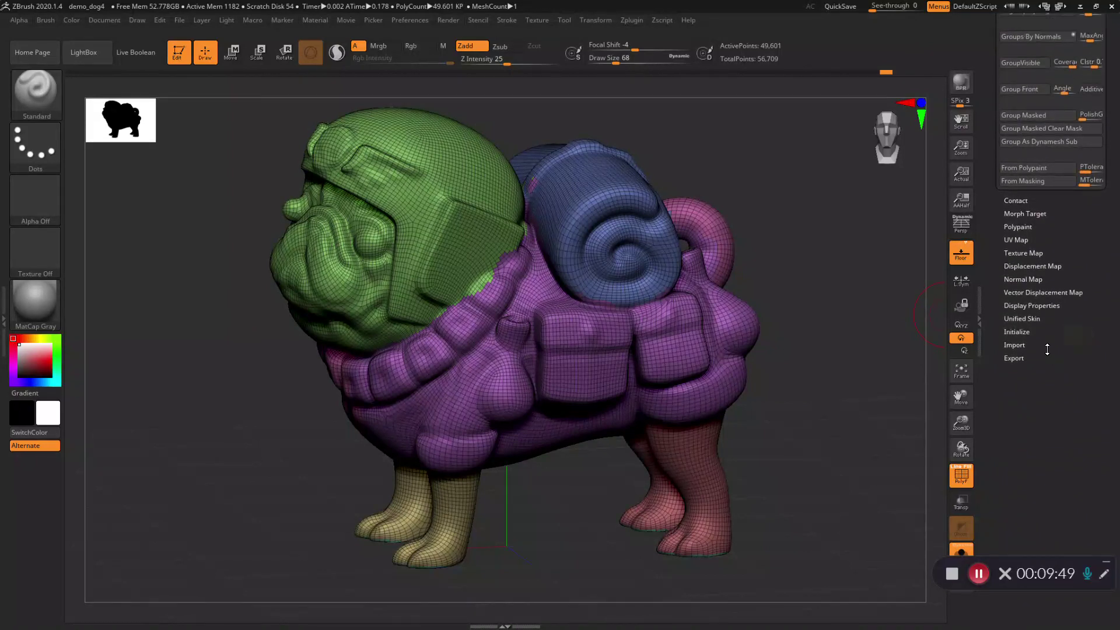
pyautogui.click(1017, 307)
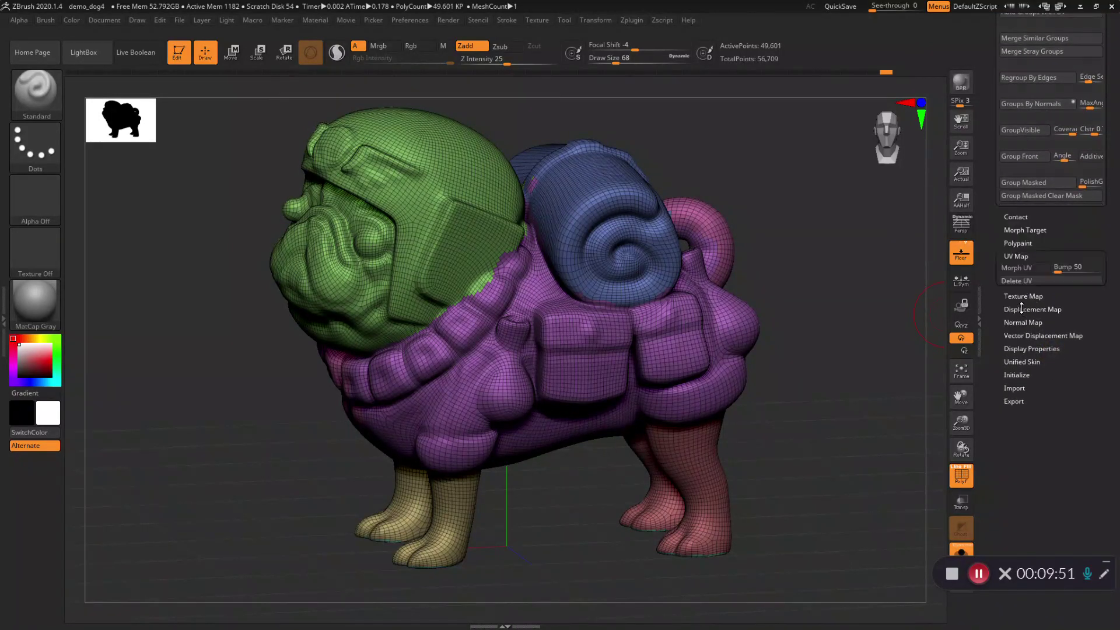
pyautogui.scroll(3, 1044, 251)
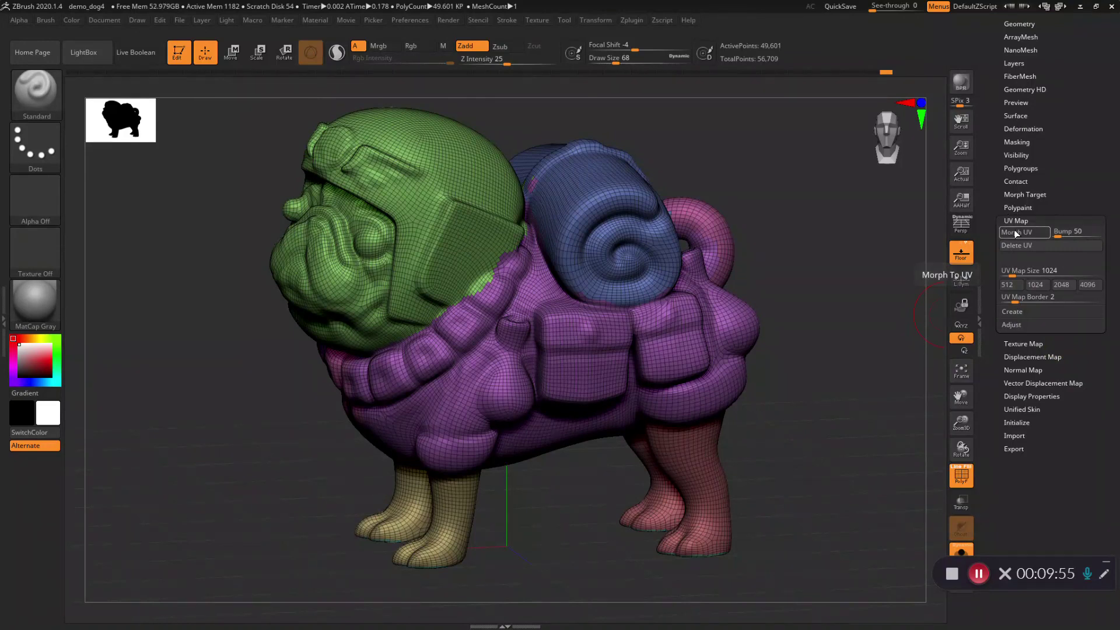
pyautogui.click(1017, 233)
pyautogui.press('ctrl')
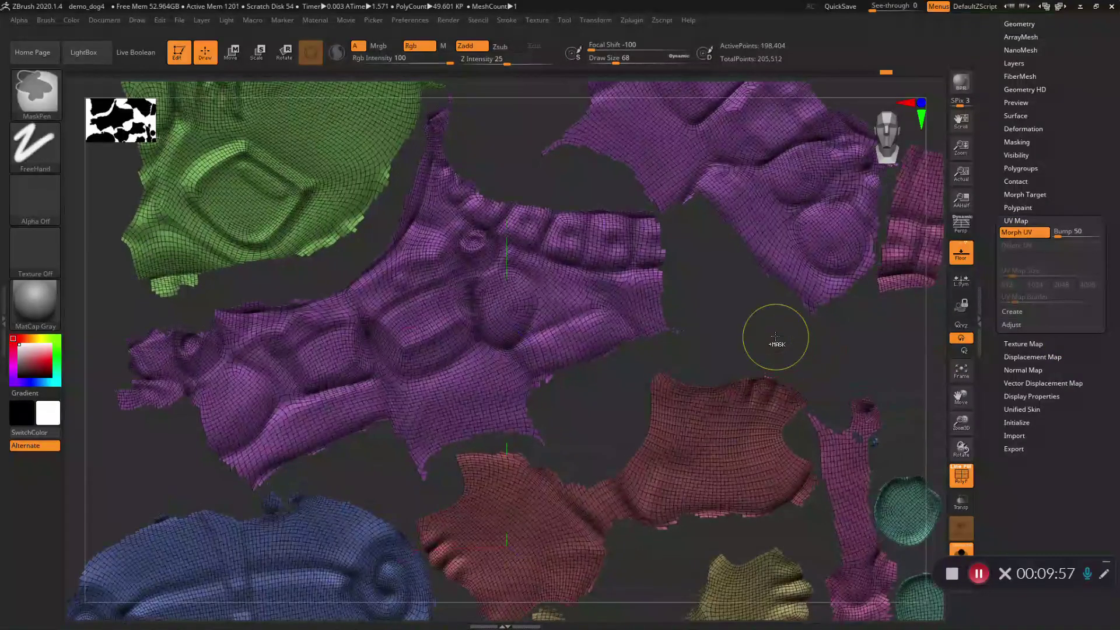
pyautogui.moveTo(775, 337)
pyautogui.keyDown('ctrl'); pyautogui.mouseDown(button='right')
pyautogui.moveTo(778, 245)
pyautogui.moveTo(780, 285)
pyautogui.mouseUp(button='right'); pyautogui.keyUp('ctrl')
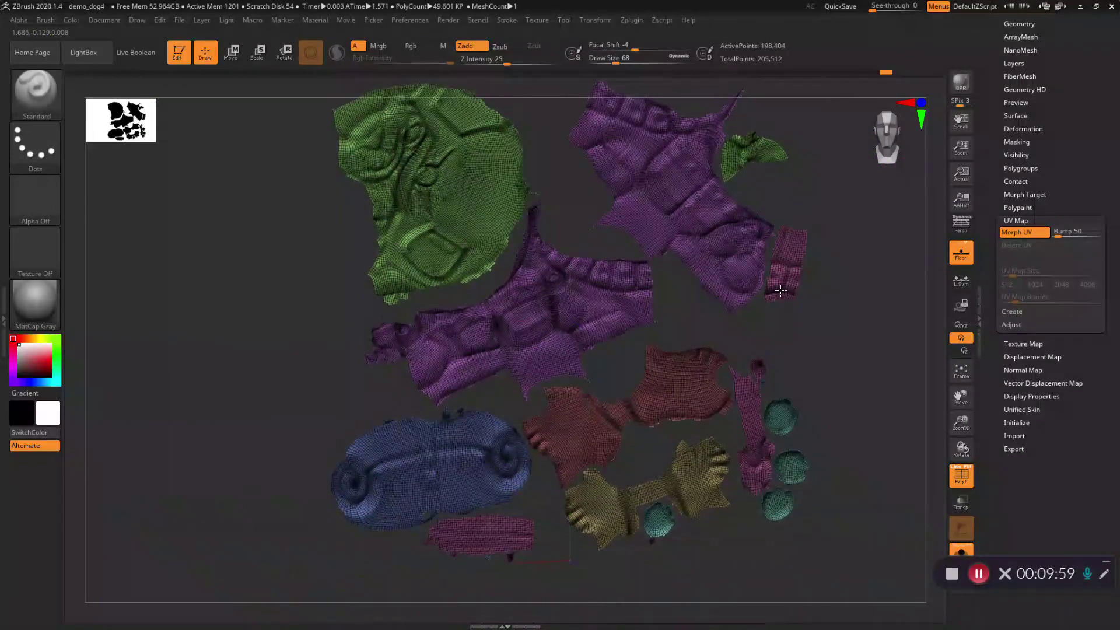